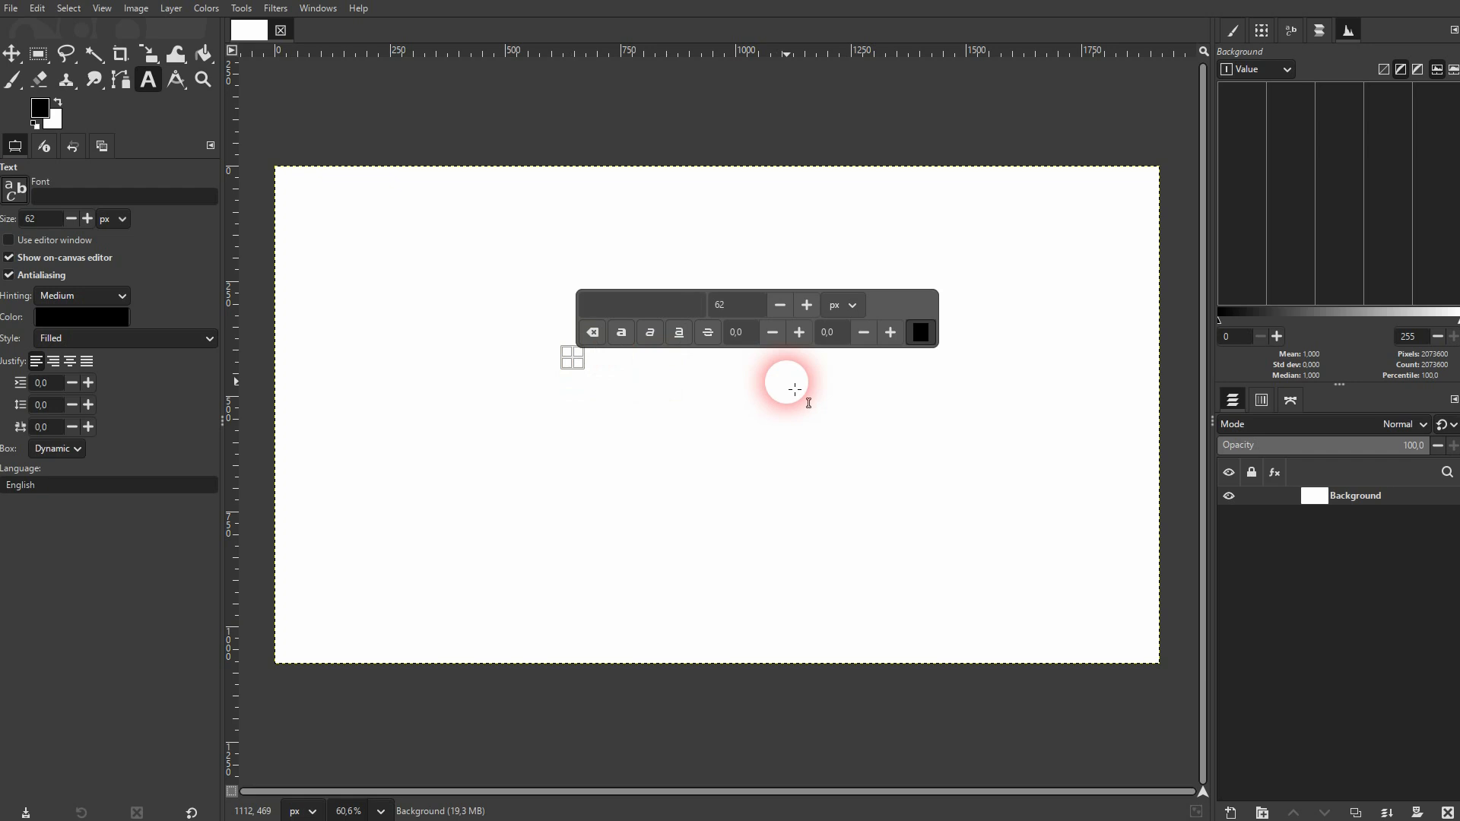
Enter the text LONG SHADOW on the canvas and set its font to Arial Black.
text(LONG SHADOW)
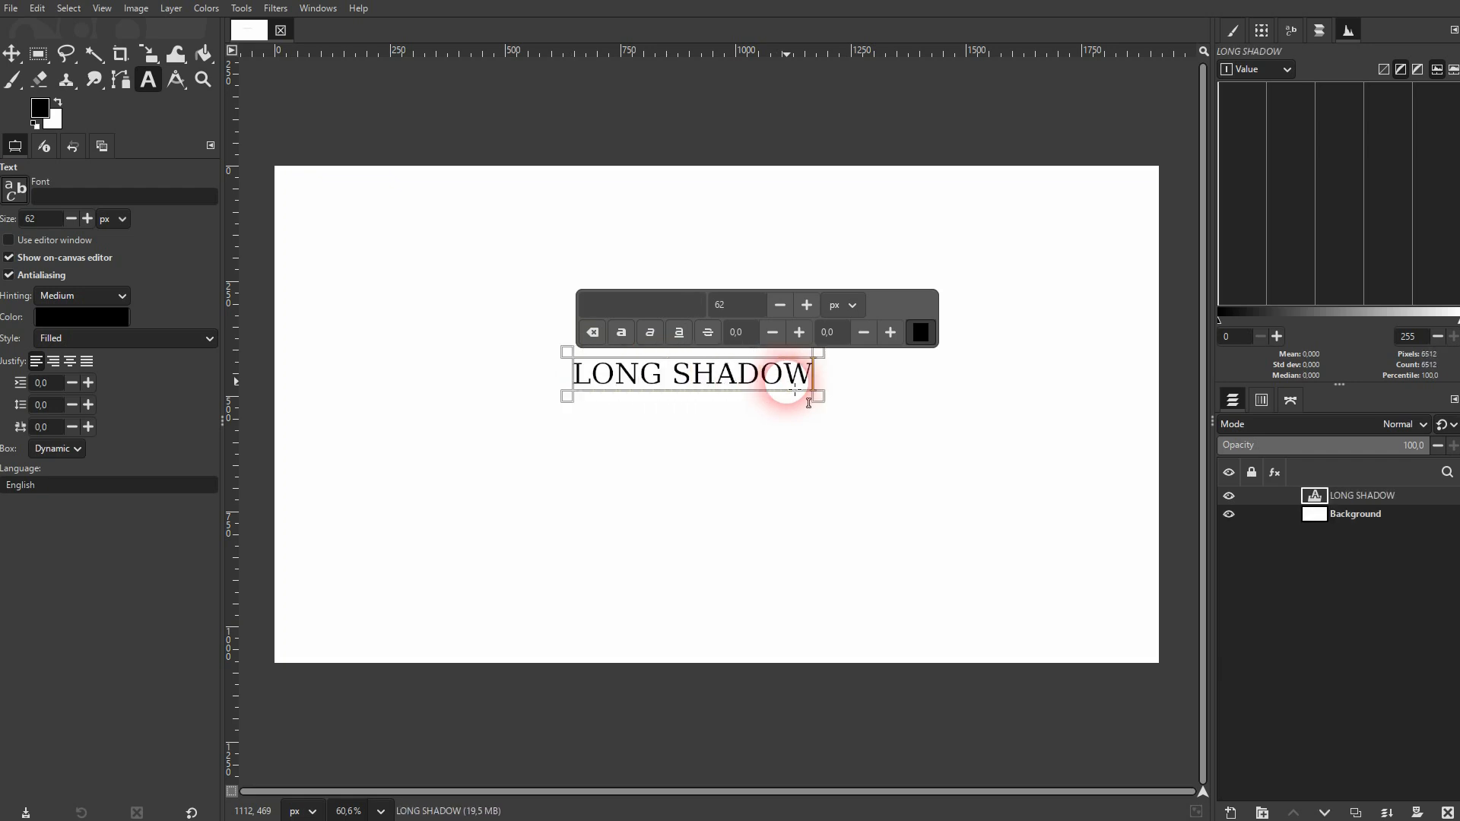
key(ctrl+a)
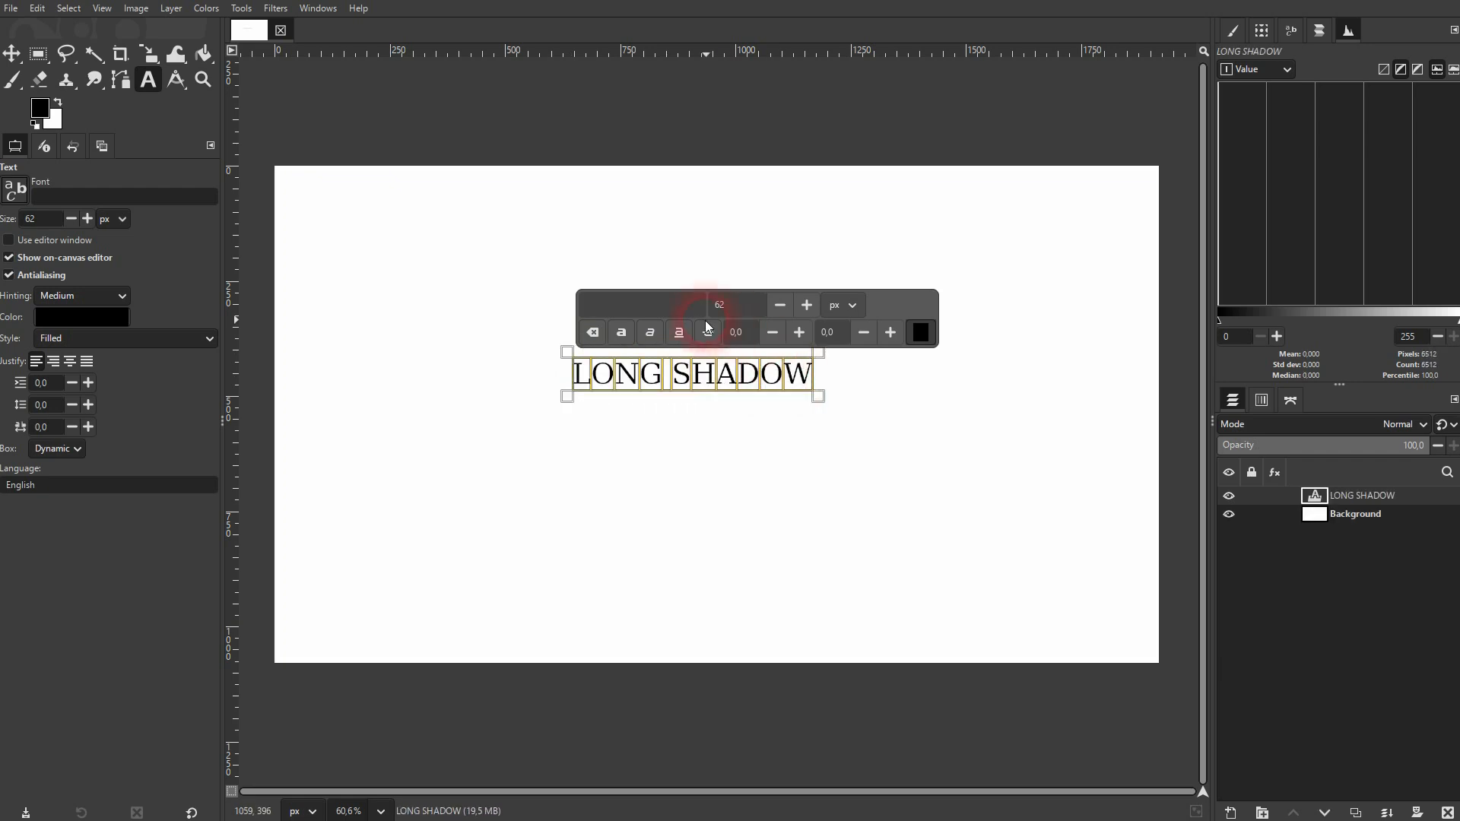
click(681, 311)
text(a)
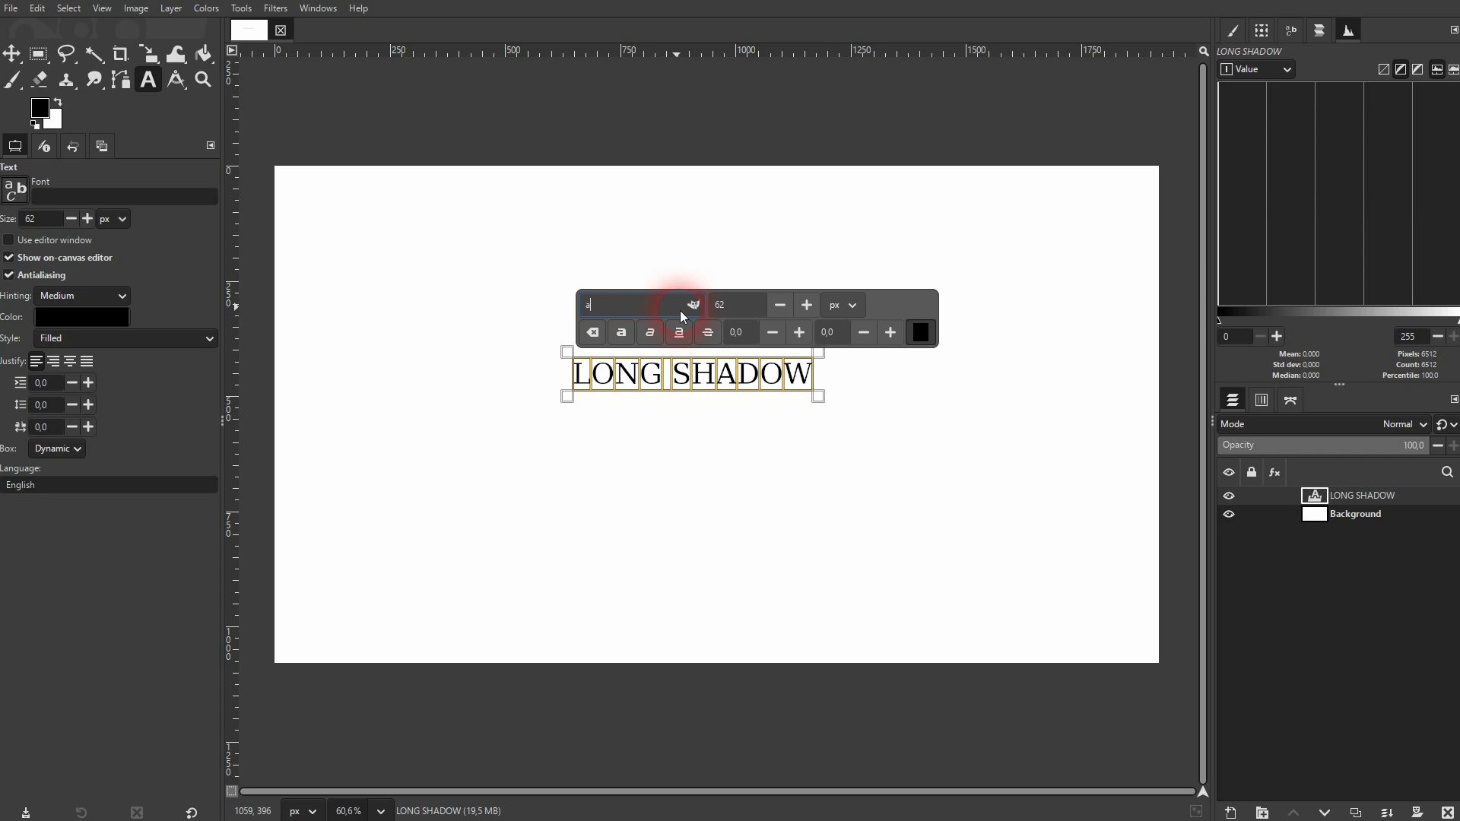
text(r)
click(650, 330)
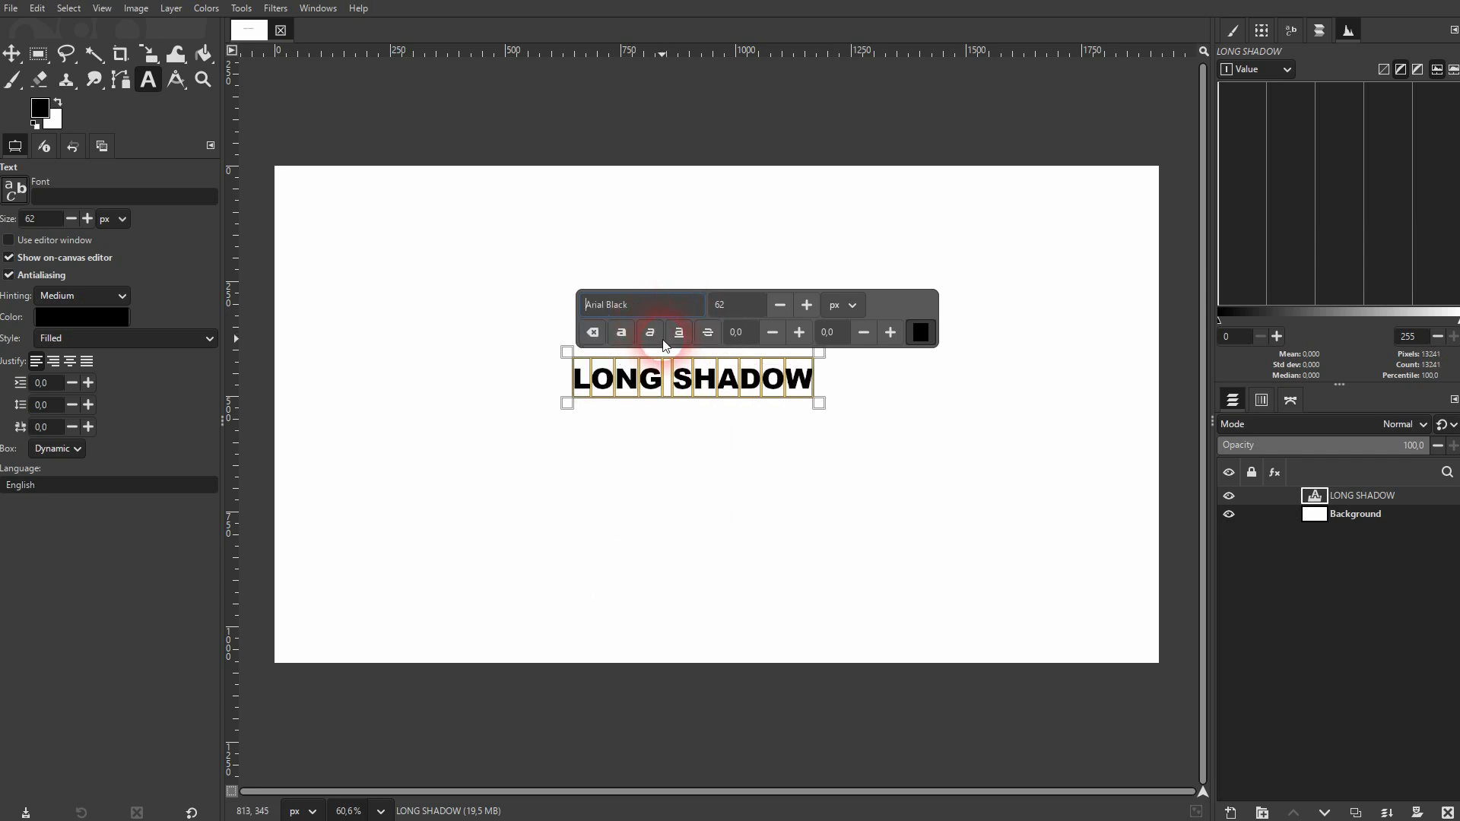
Set the text size to 200 px and move the text to the middle of the canvas.
click(708, 311)
text(2)
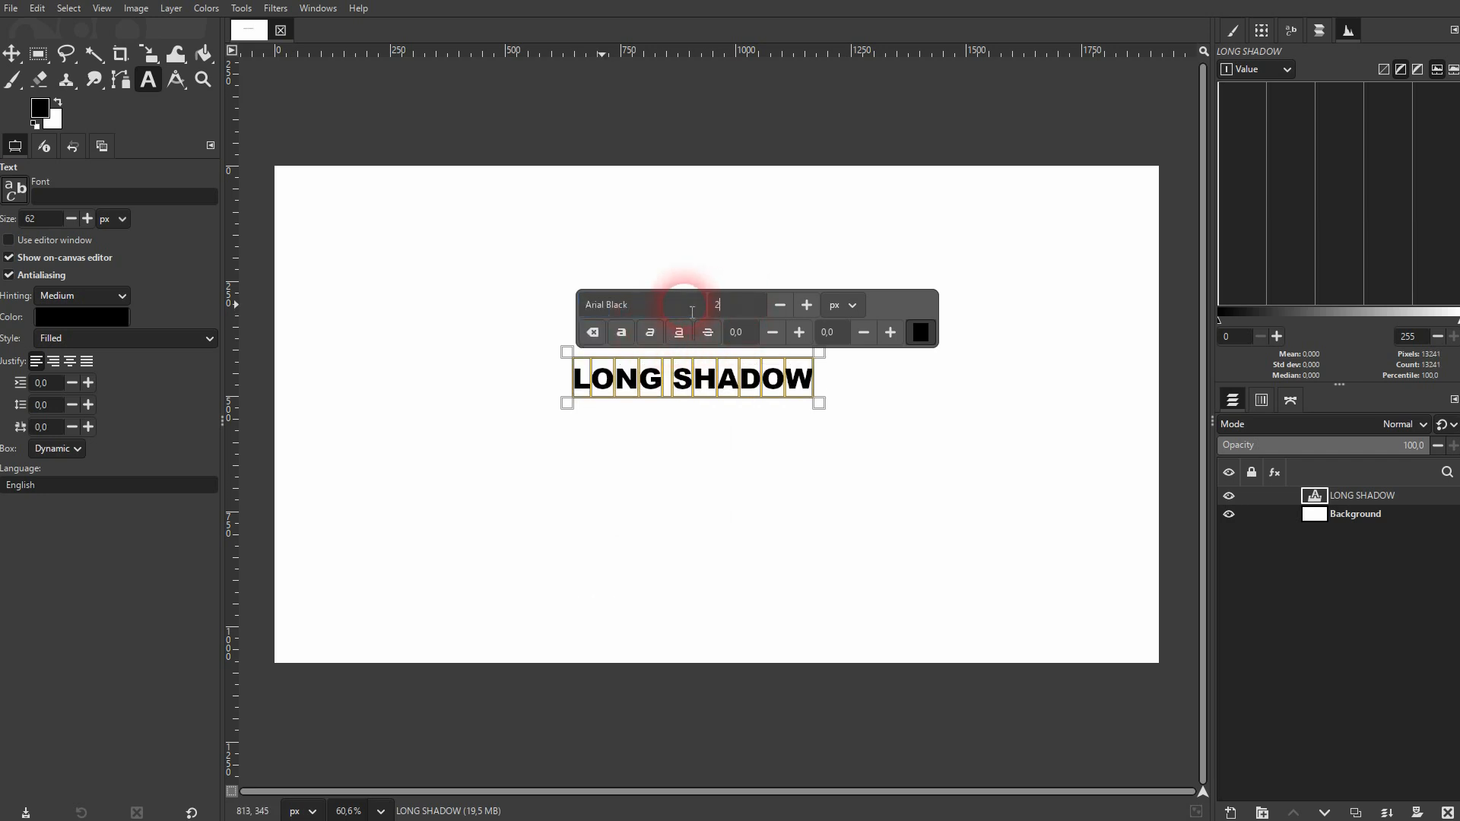
text(00)
key(Return)
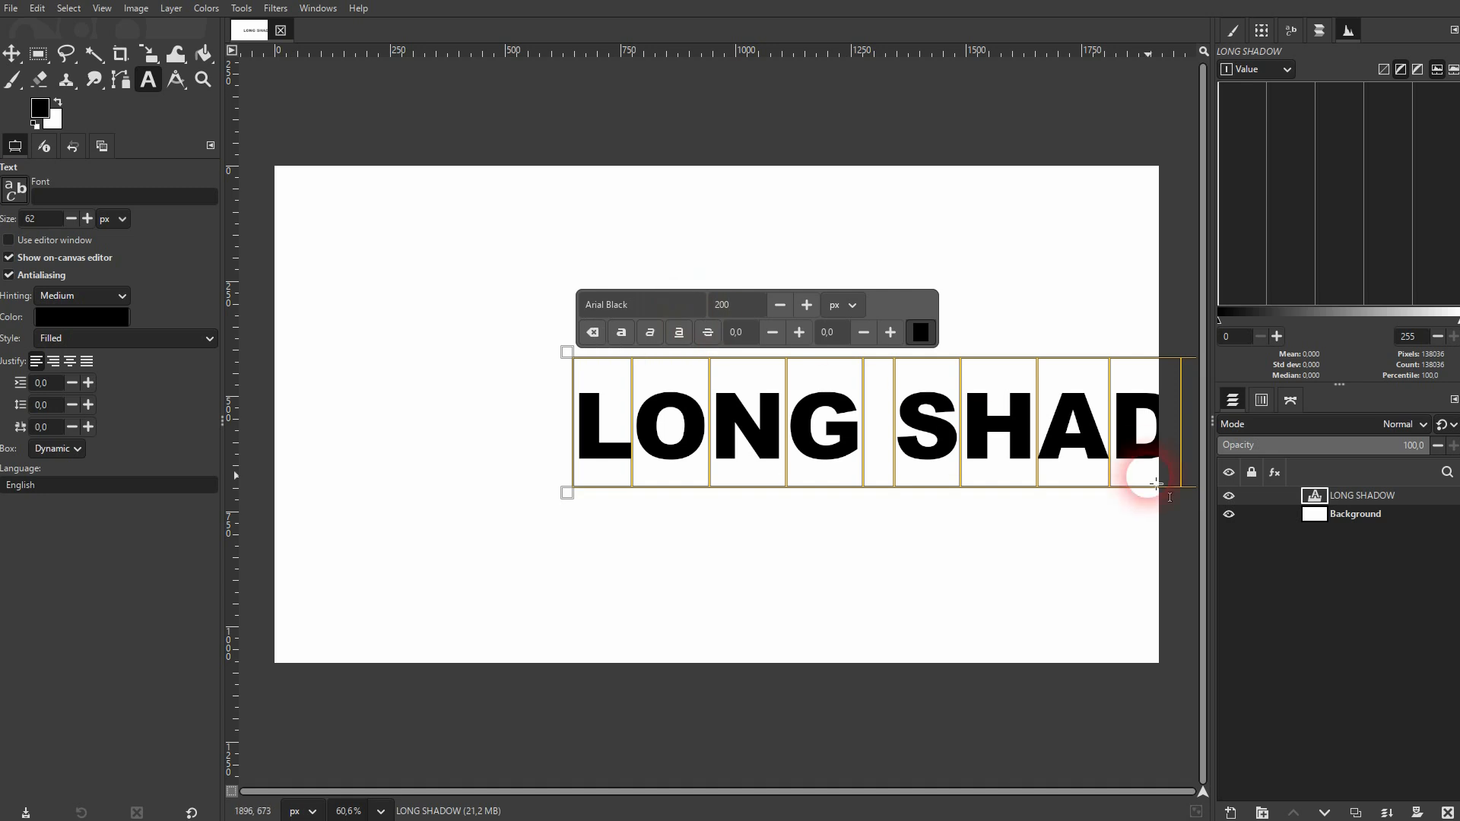
click(7, 55)
drag(937, 433, 706, 409)
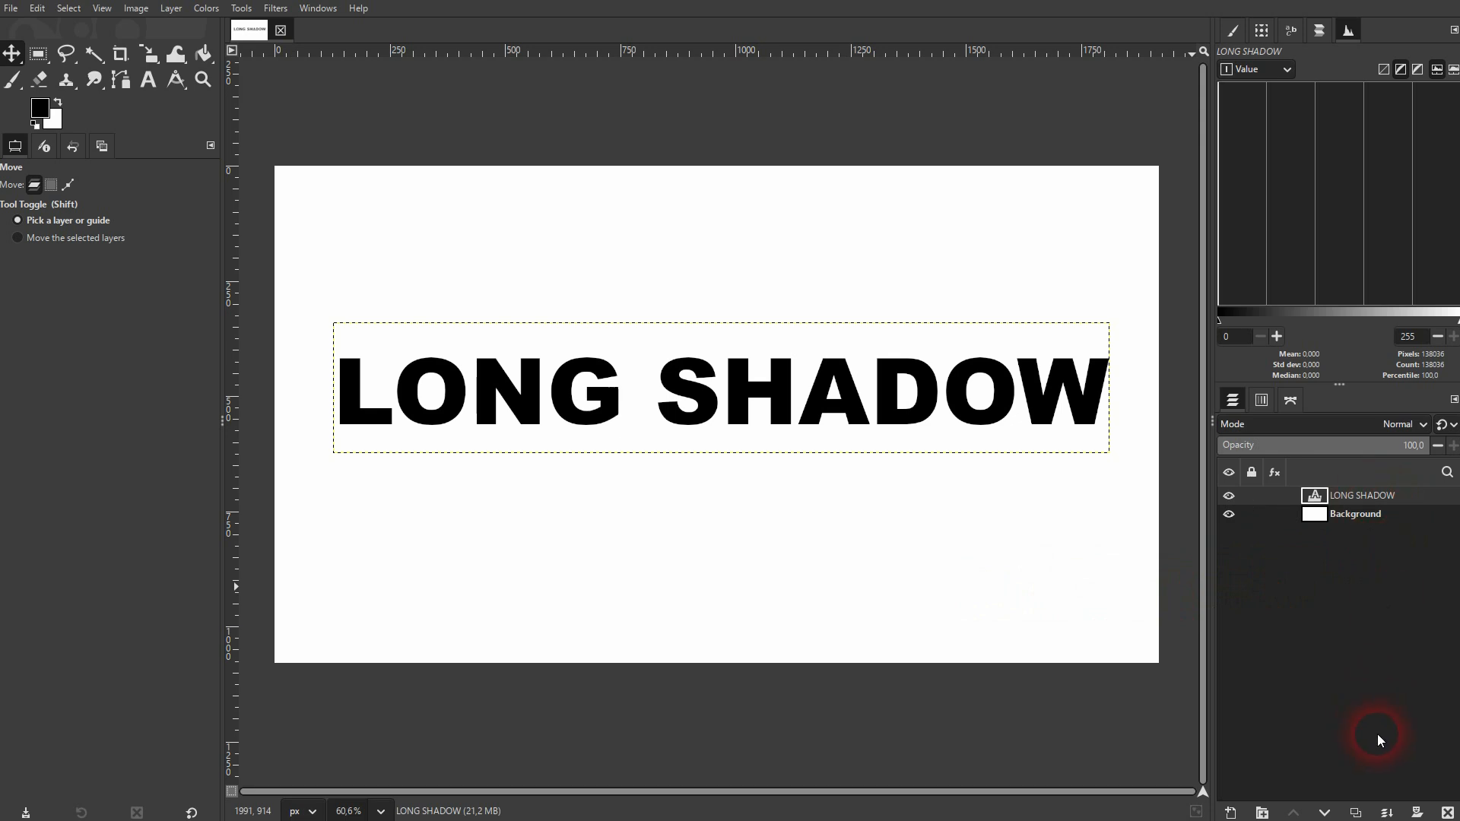
Duplicate the LONG SHADOW text layer and rename the original layer as text.
click(1357, 813)
double_click(1362, 515)
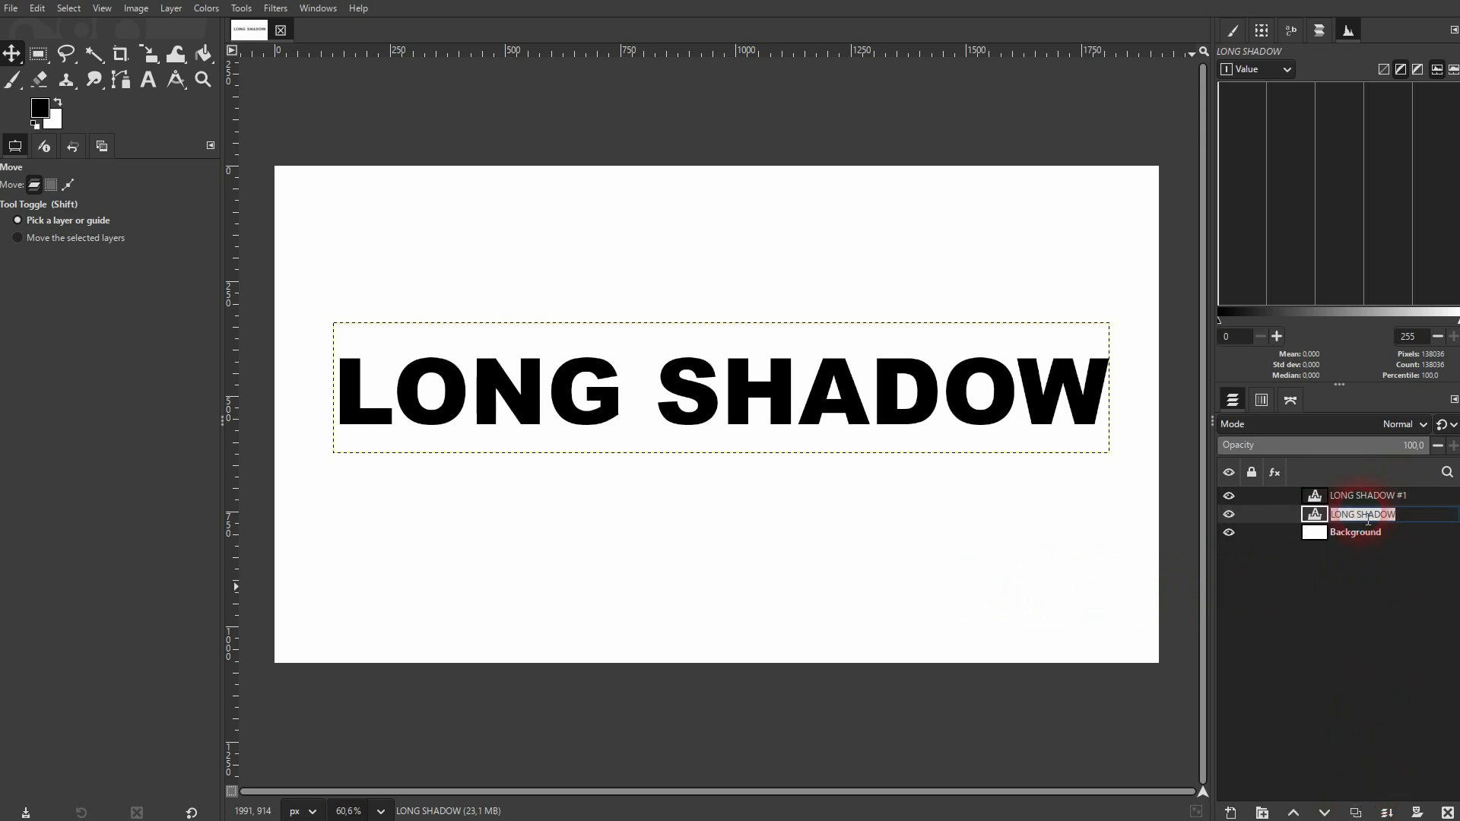
text(text)
key(Return)
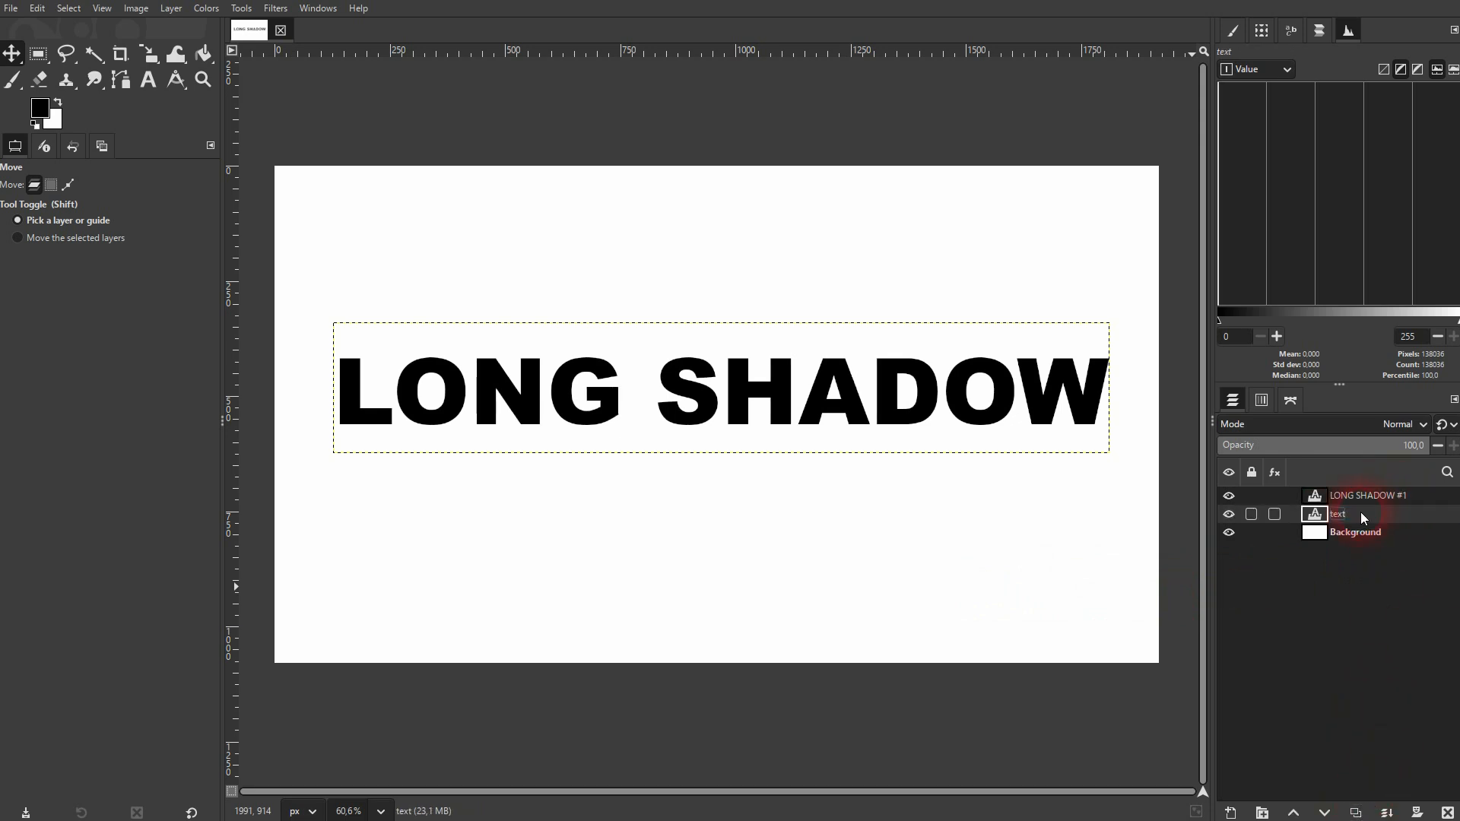
Rename the duplicated layer as shadow and place it below the text layer.
double_click(1351, 498)
text(s)
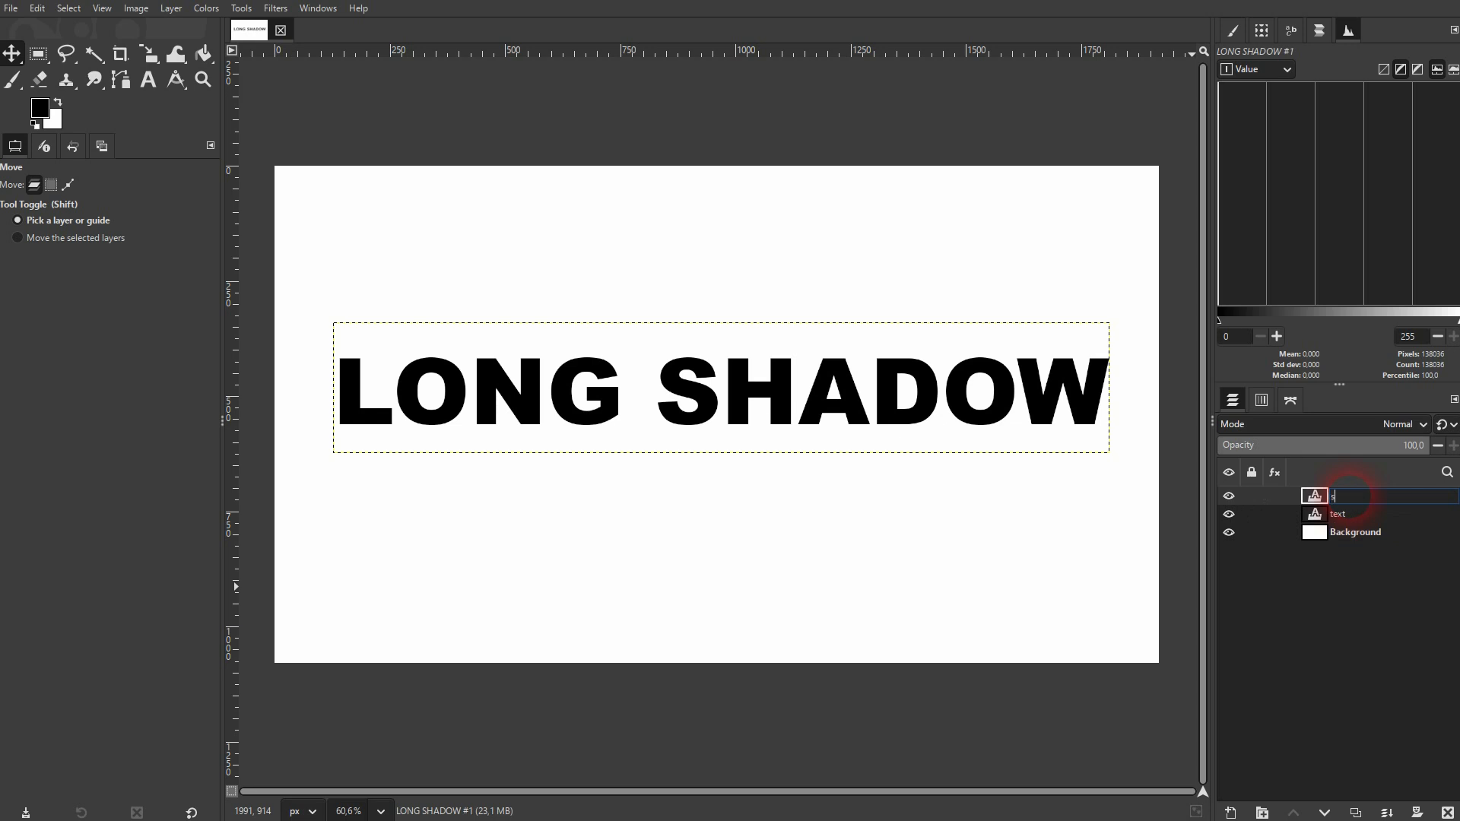
text(hadow)
key(Return)
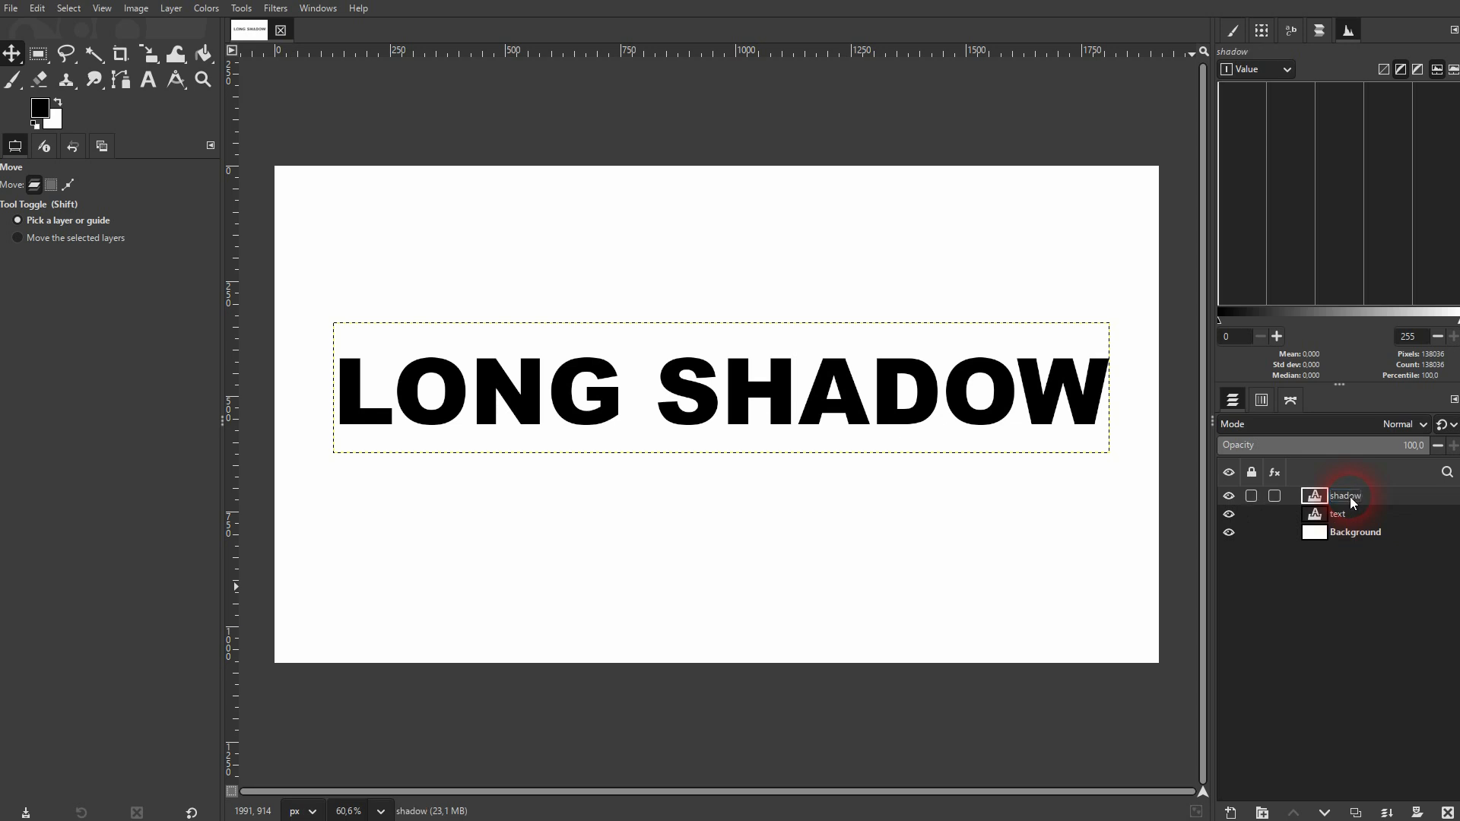
drag(1355, 497, 1338, 525)
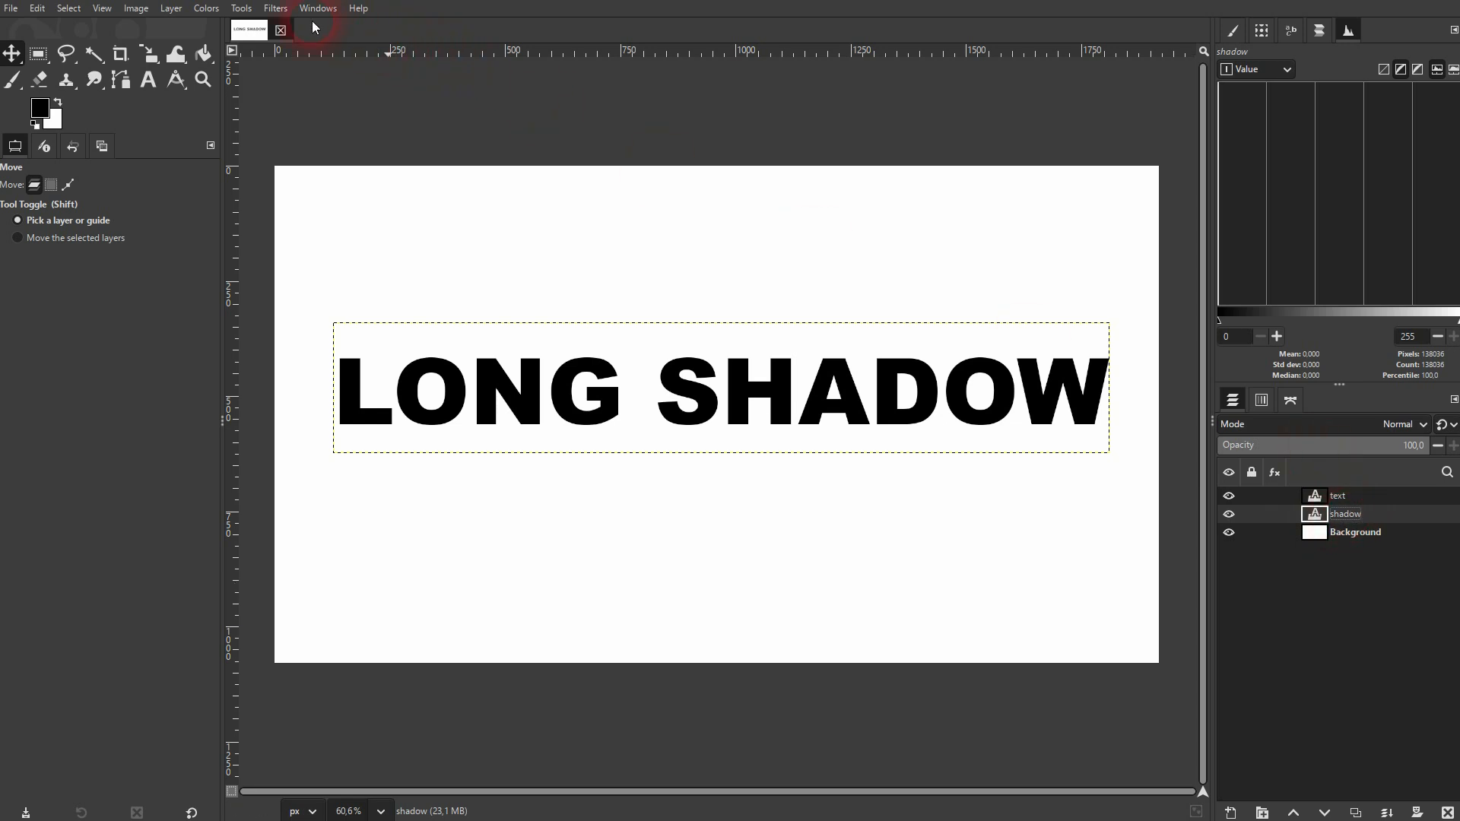
Start the Long Shadow filter on the shadow layer and set its length to about 451.8.
click(273, 9)
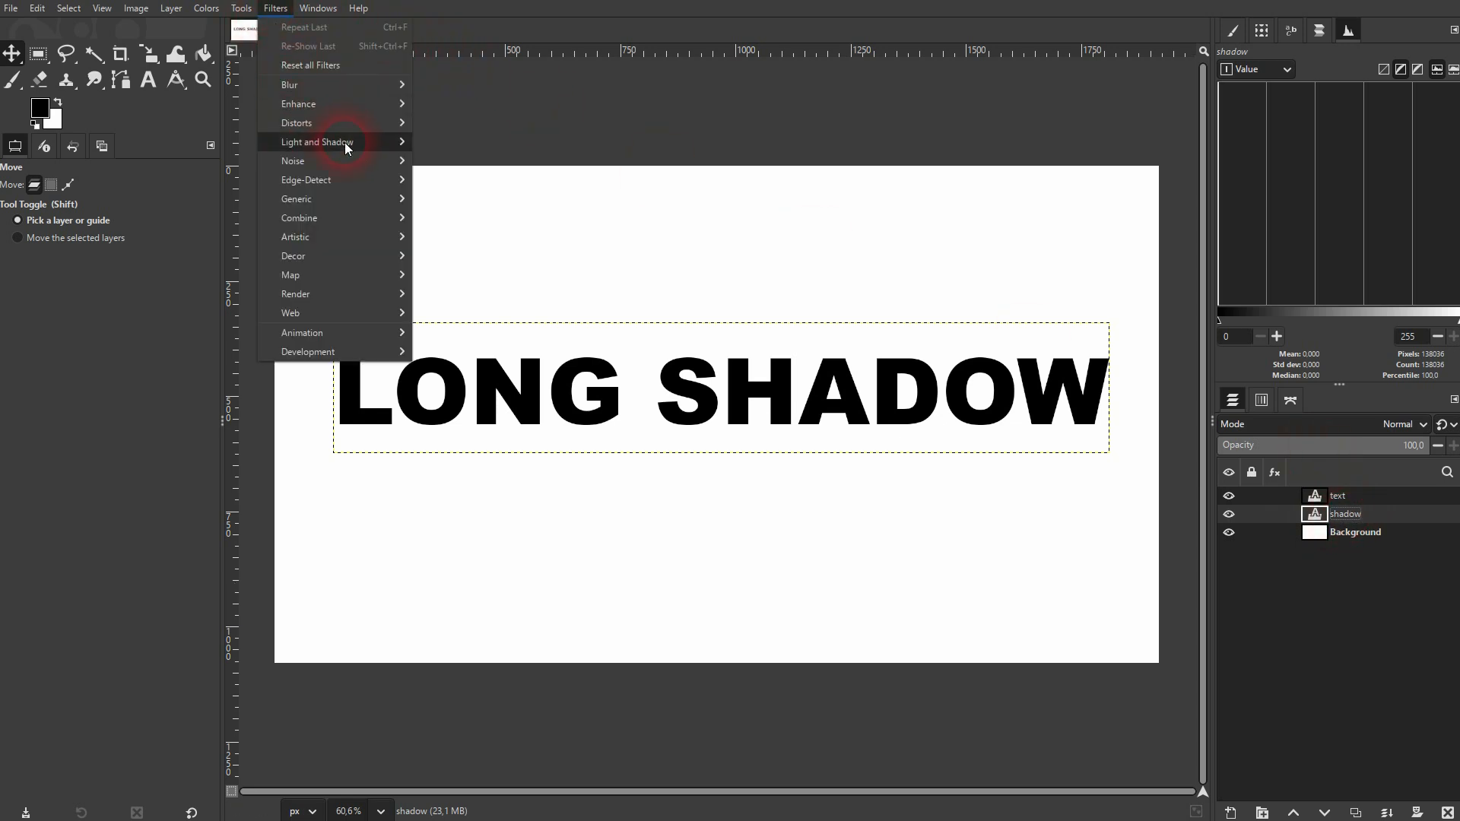
mouse_move(344, 143)
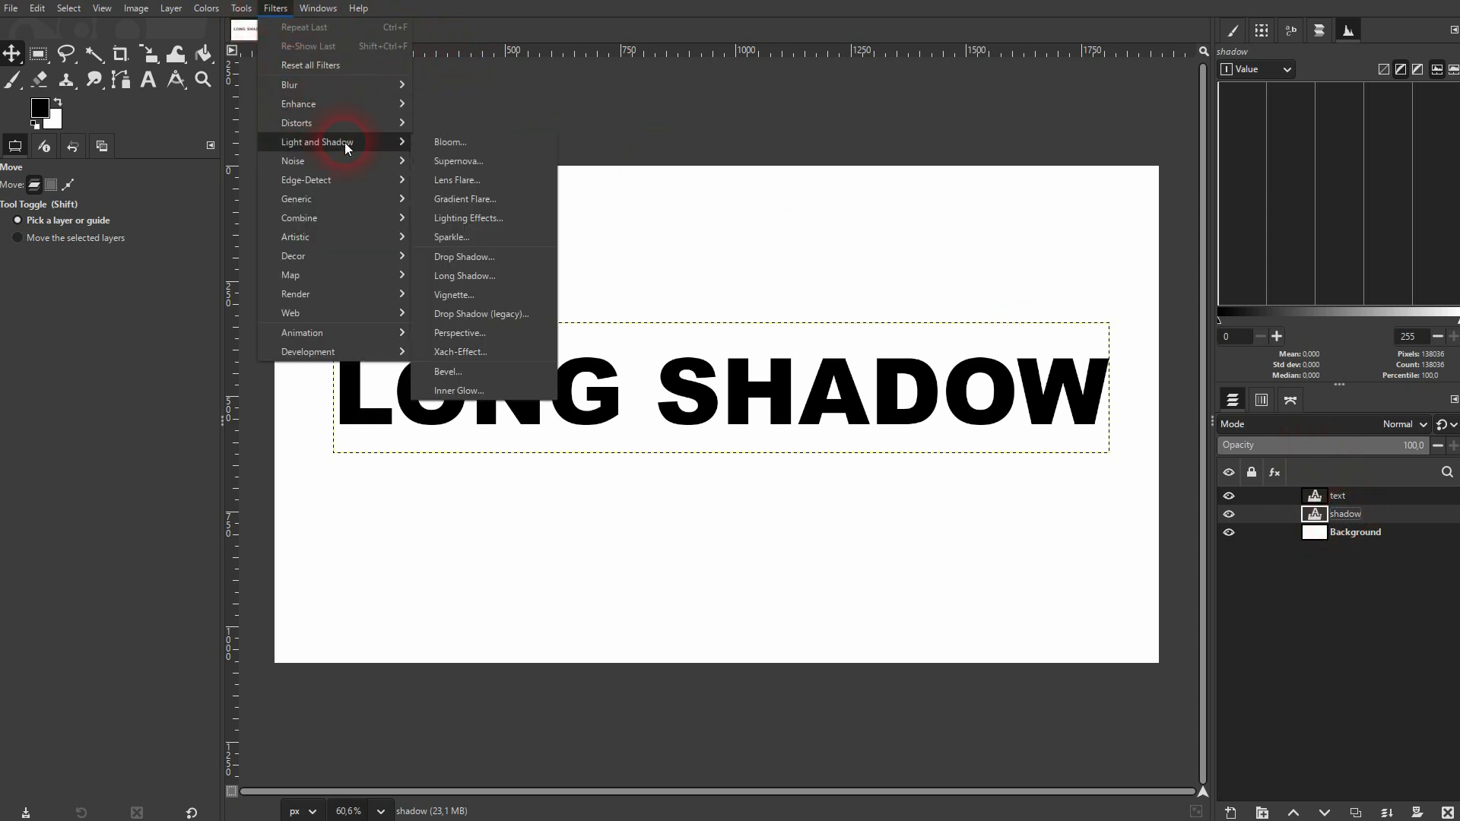
click(504, 276)
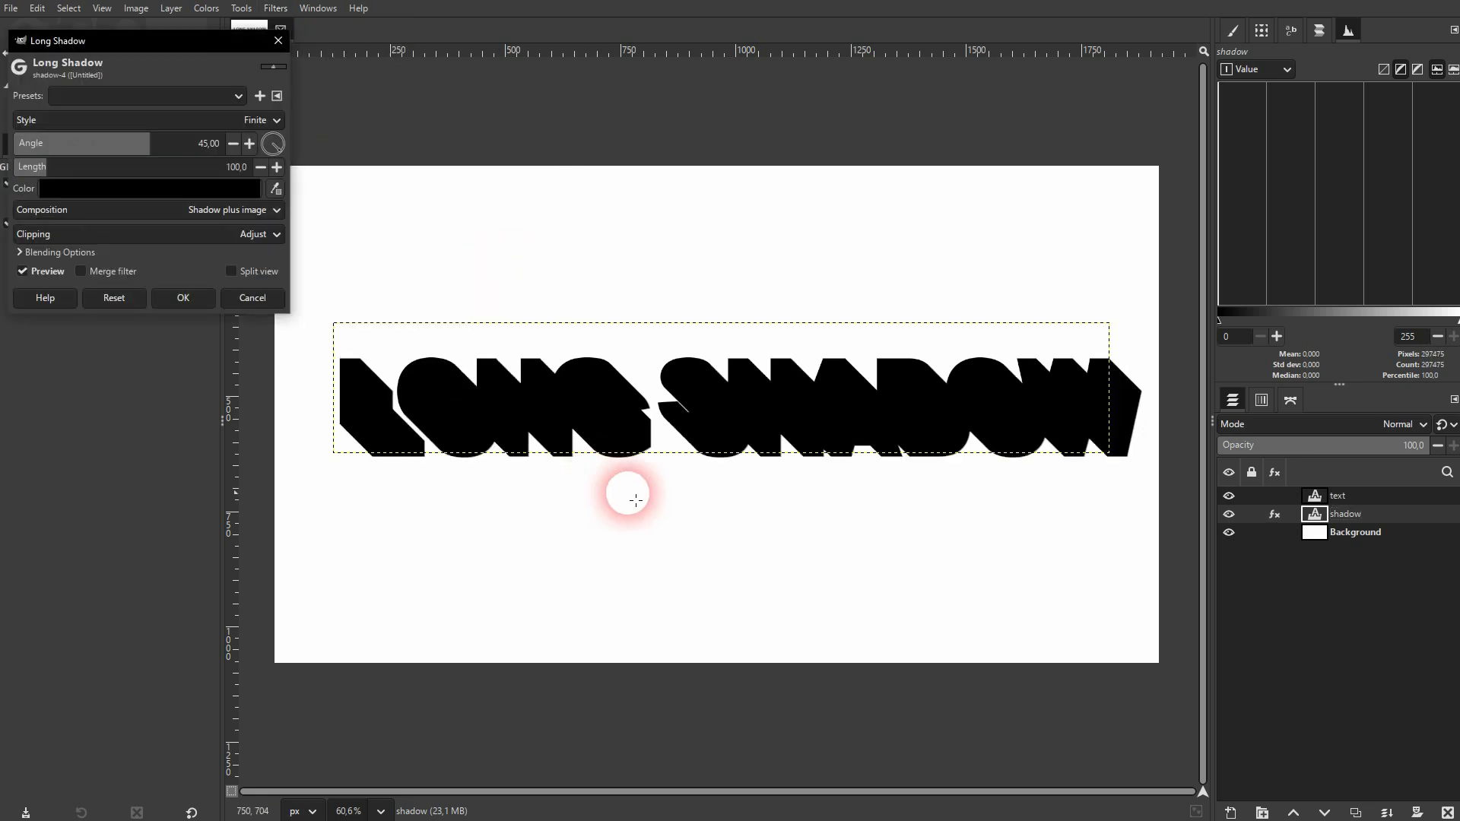
click(120, 170)
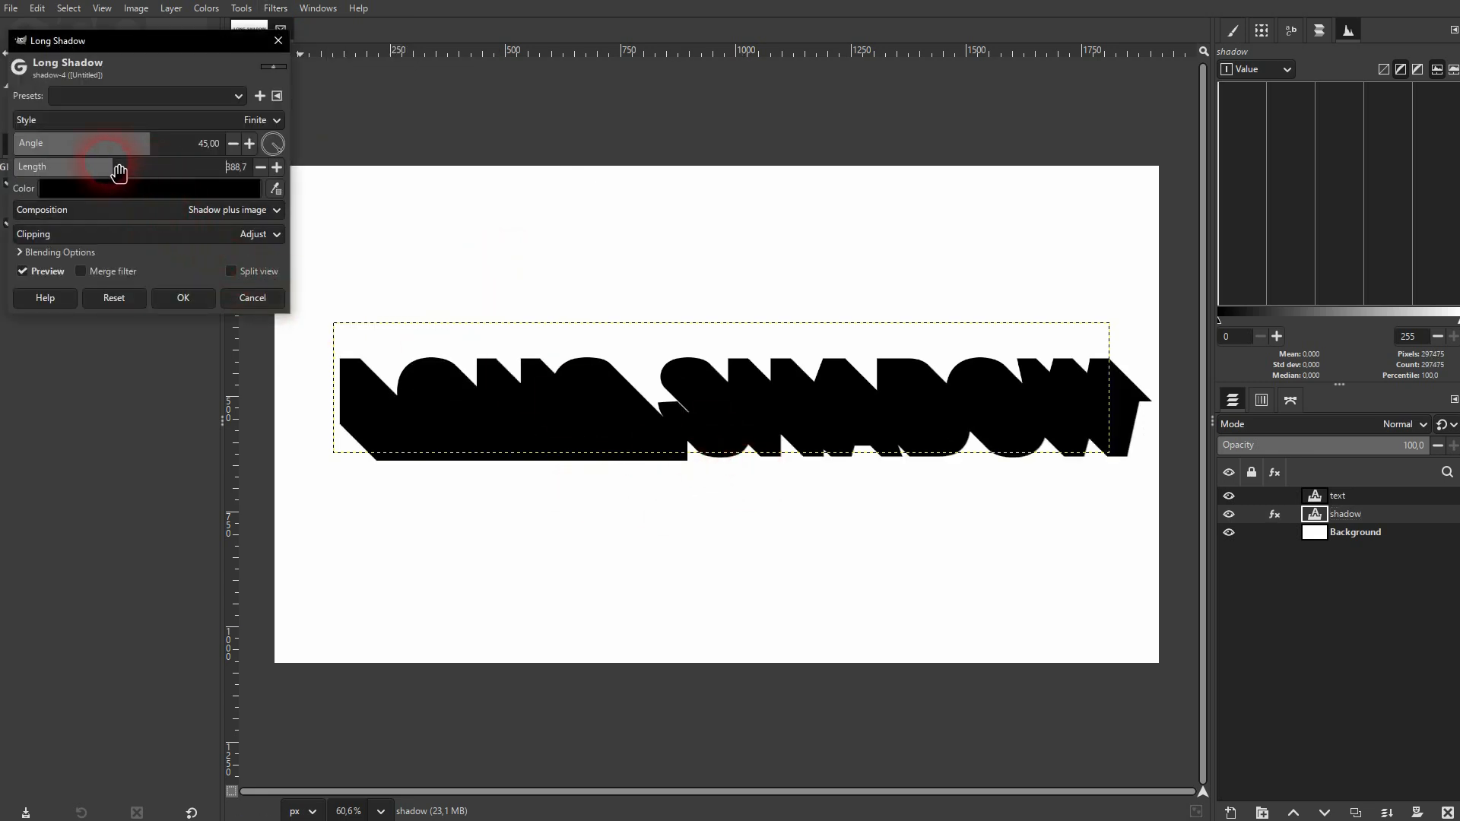
mouse_move(119, 170)
mouse_down()
mouse_move(201, 182)
mouse_move(128, 183)
mouse_up()
Try other long shadow angles, including 180, and set the angle back to 45.
click(213, 144)
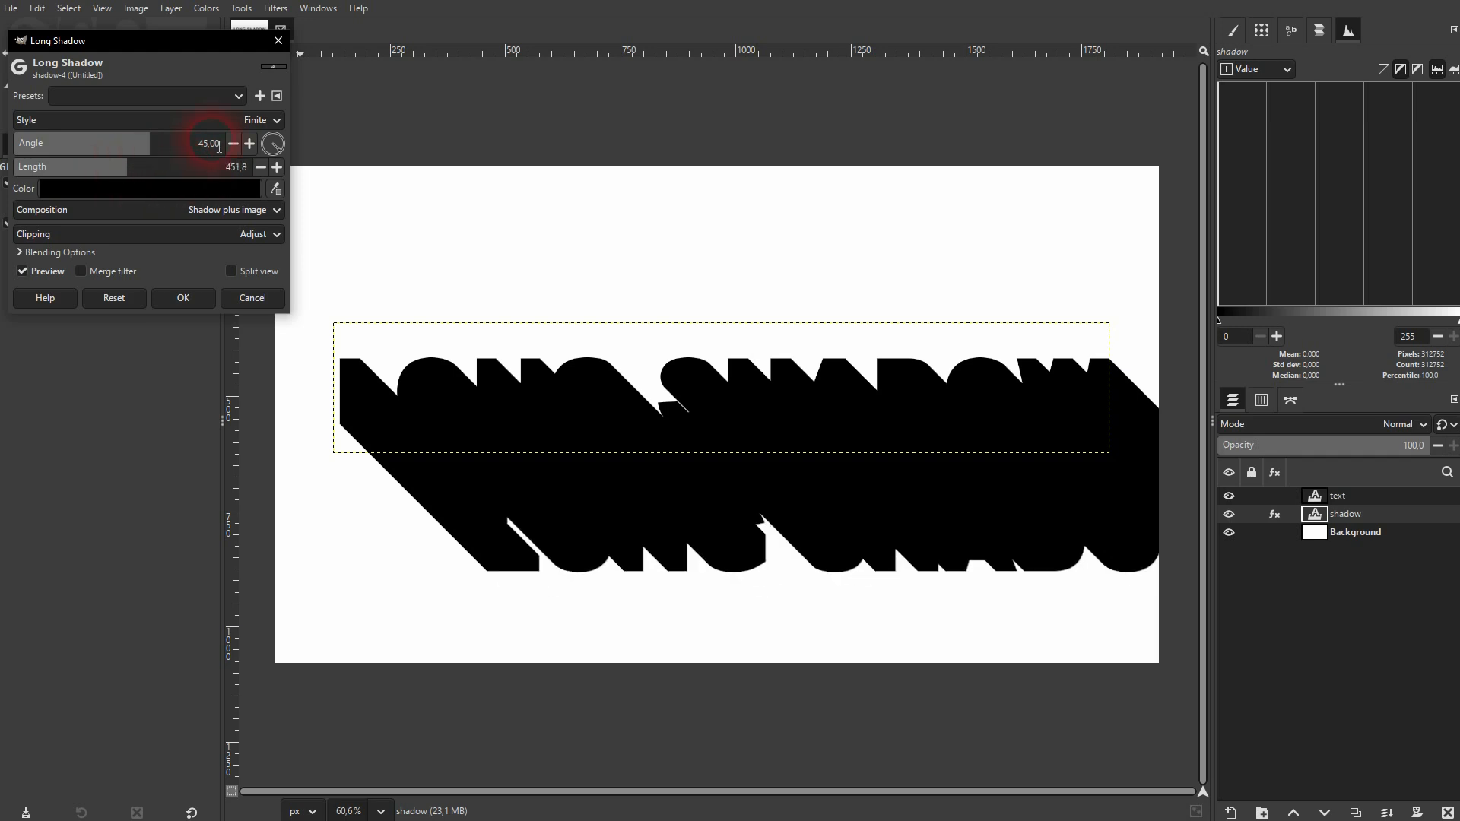
drag(274, 143, 232, 150)
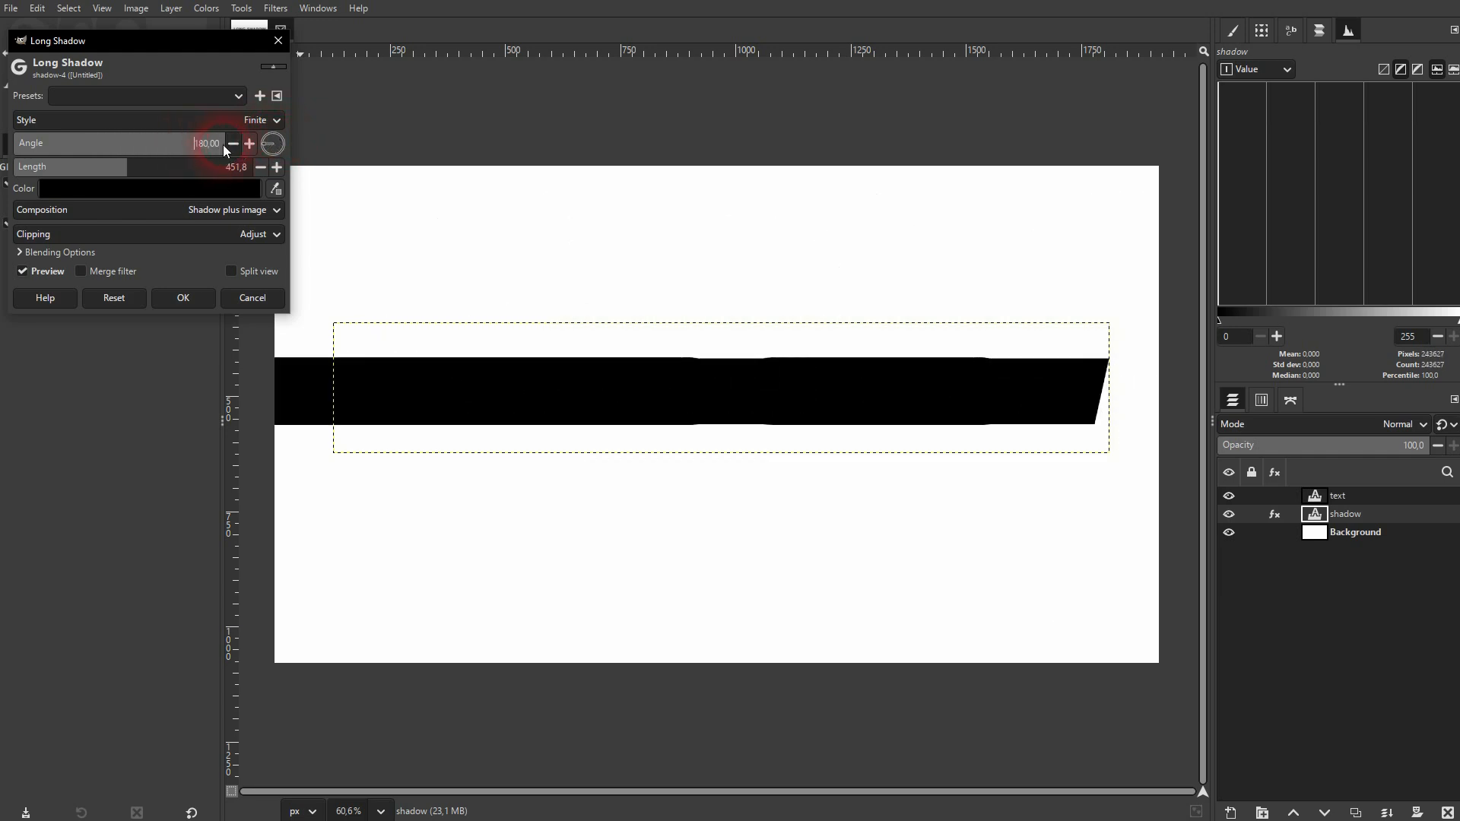
key(Return)
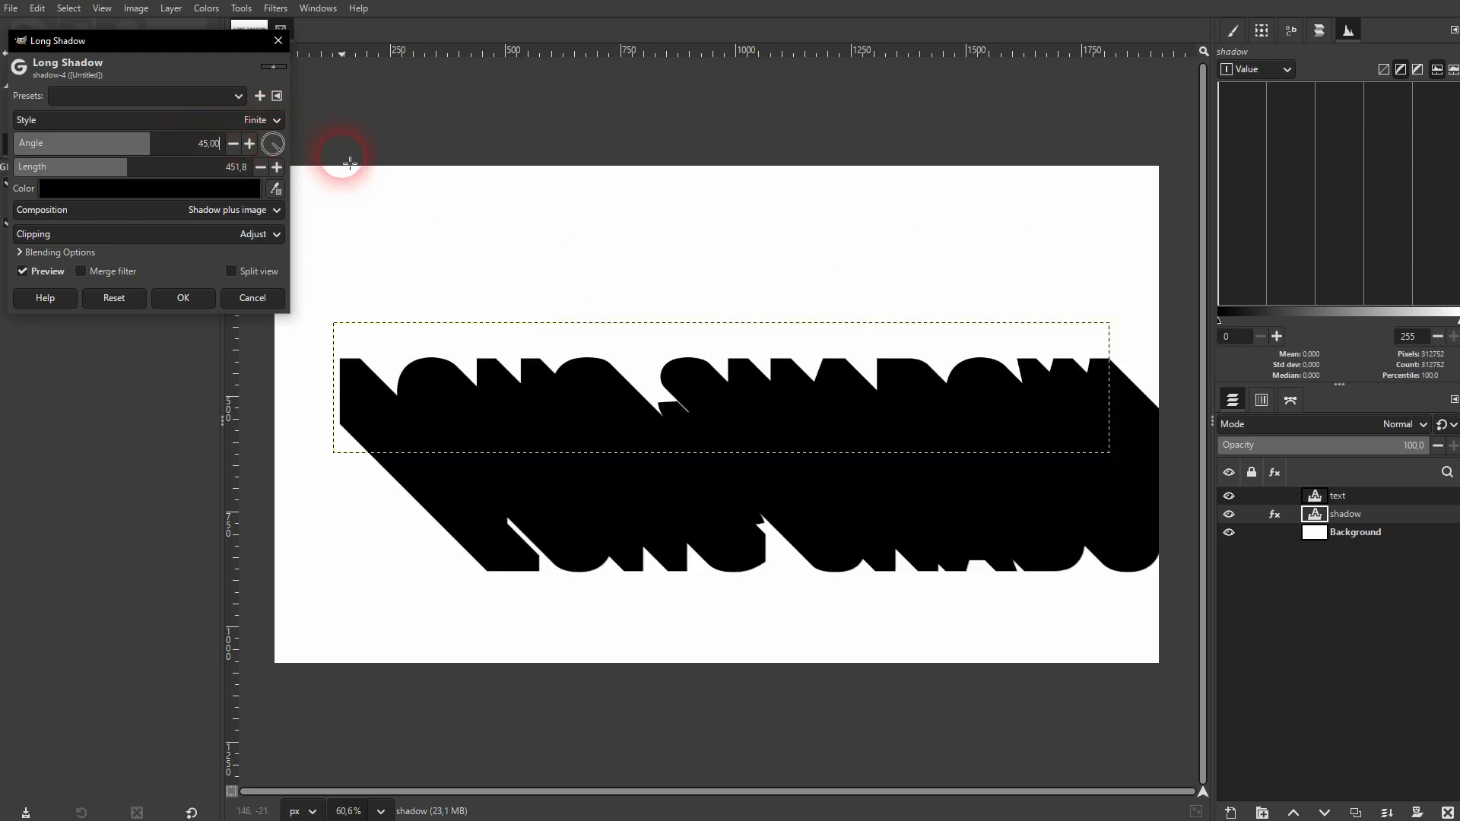
Try red (ff0000) and muted tones as the long shadow color and set it back to black (000000).
click(158, 187)
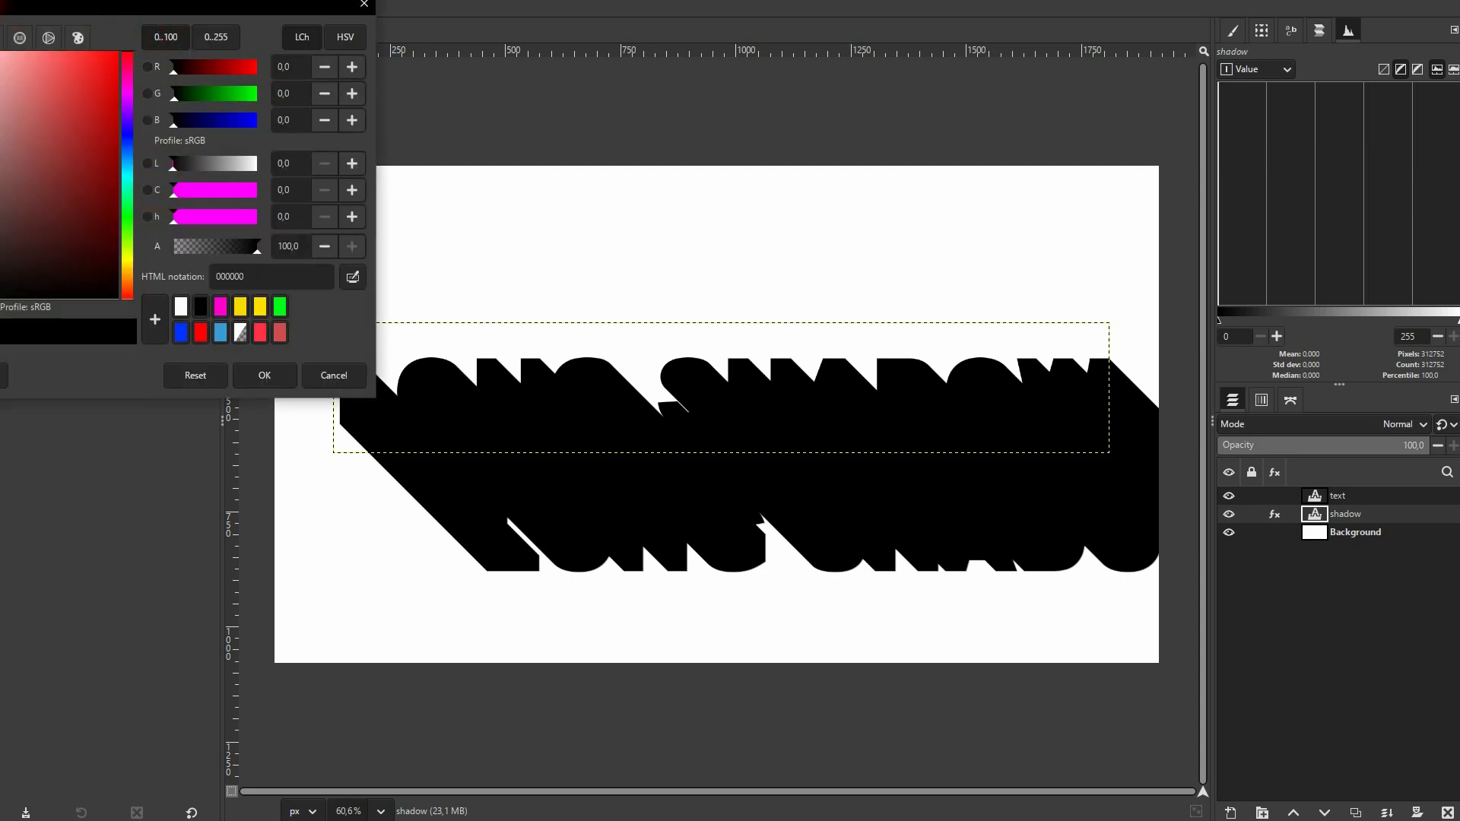
drag(0, 2, 290, 154)
drag(331, 321, 431, 193)
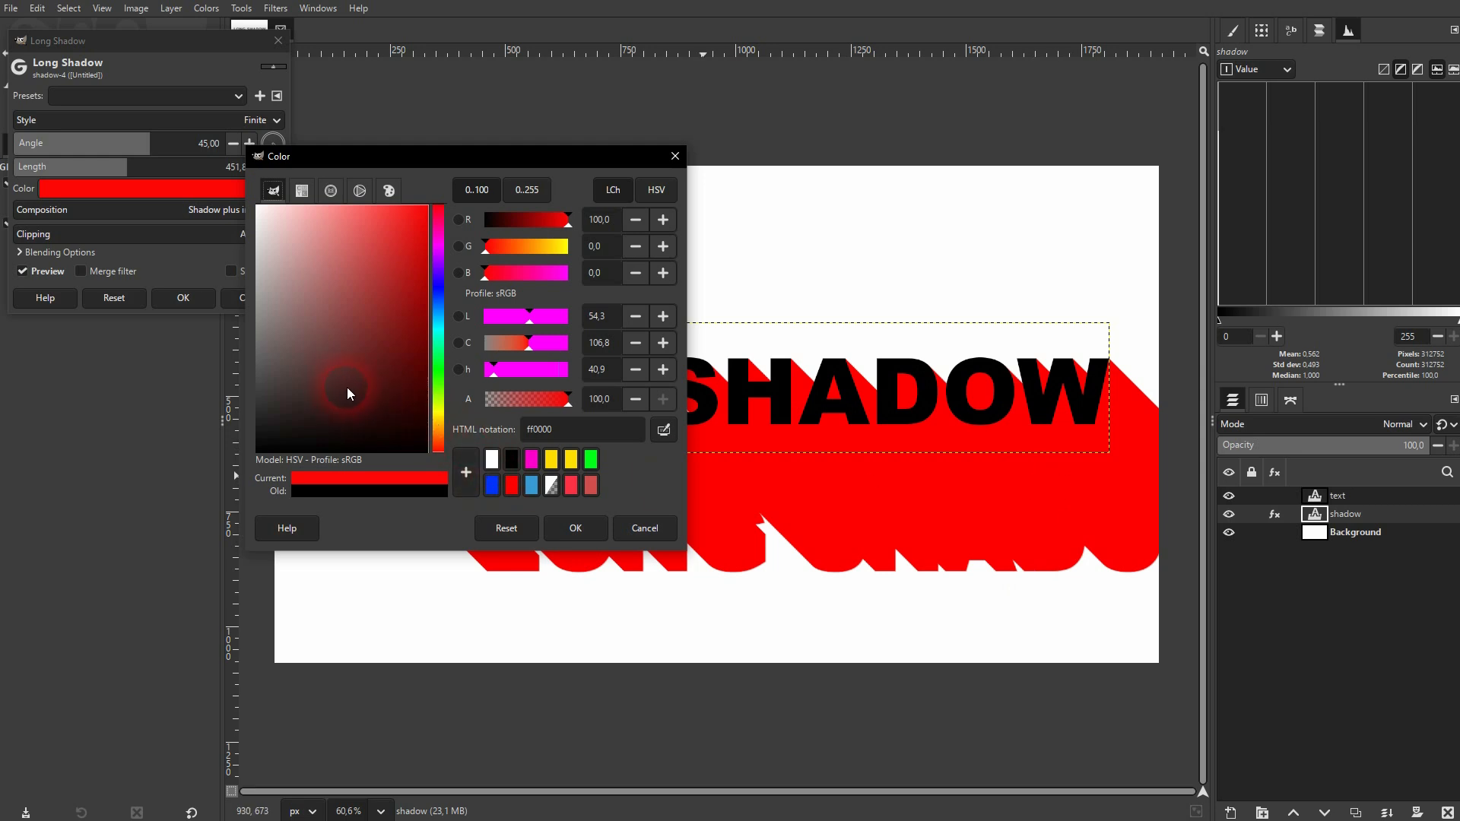
drag(341, 374, 245, 196)
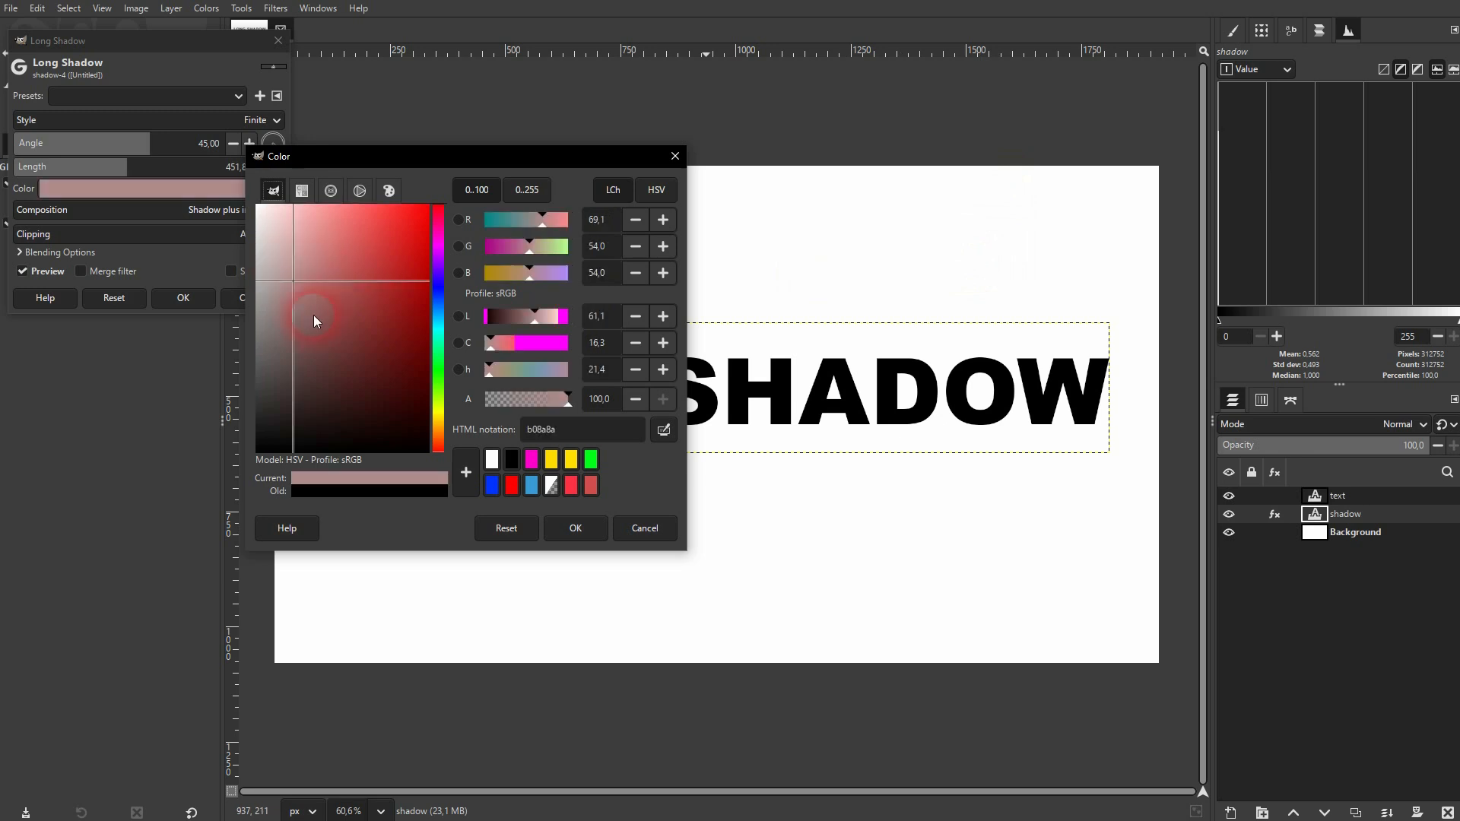
drag(316, 319, 264, 499)
click(552, 524)
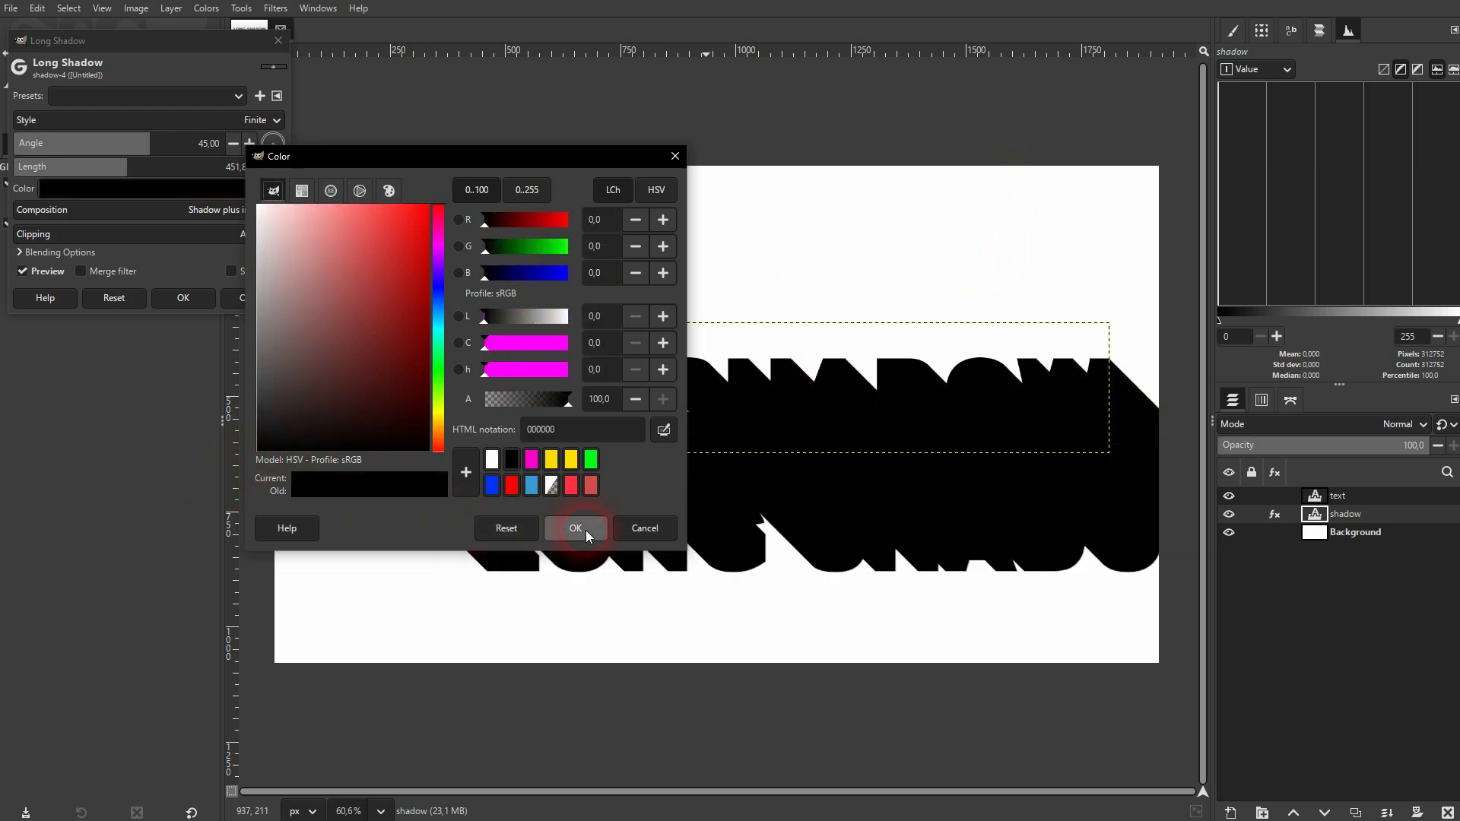
click(585, 531)
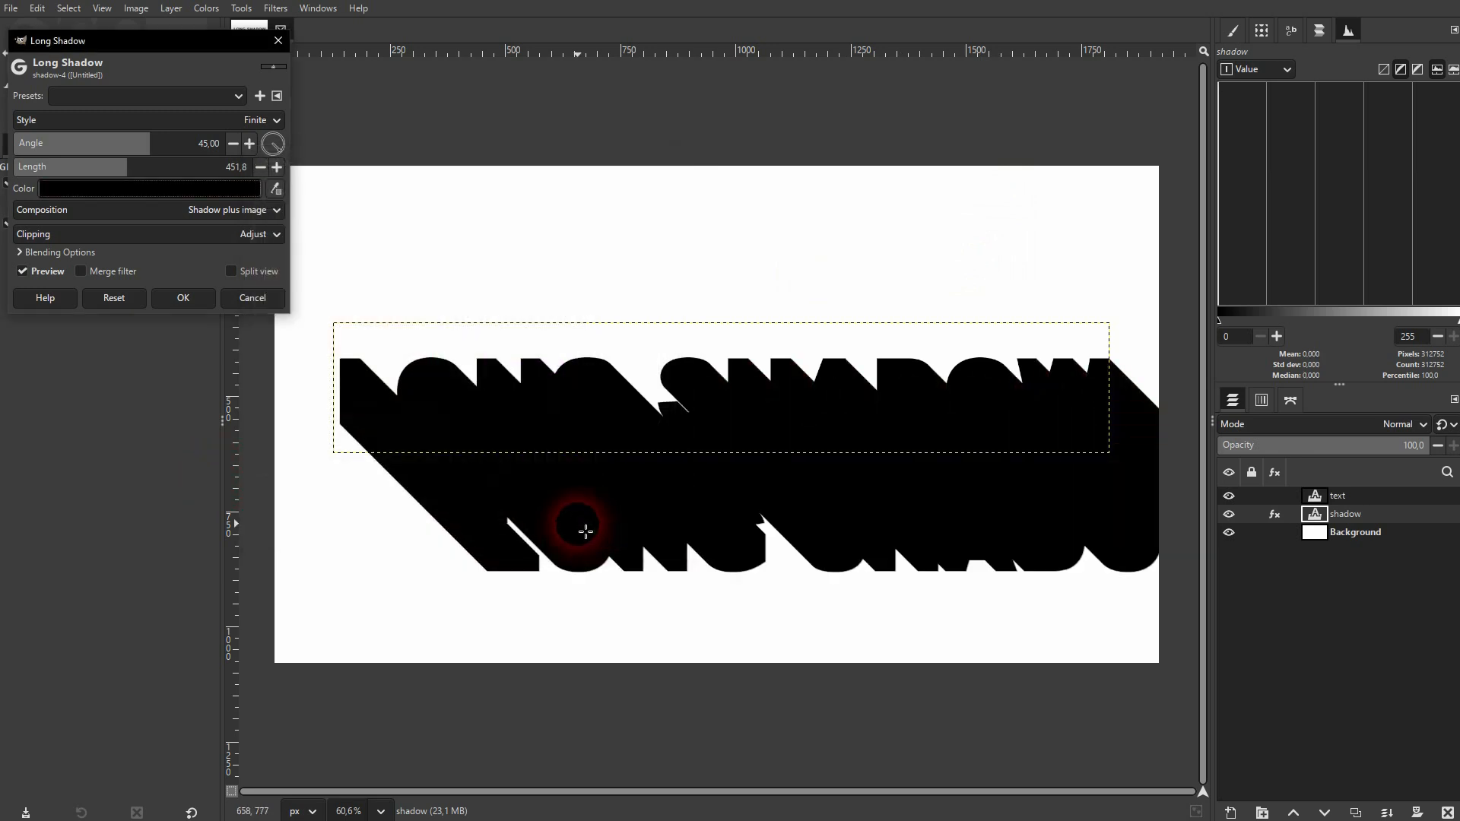
Select the text layer and apply the Long Shadow filter to the shadow layer.
click(1366, 500)
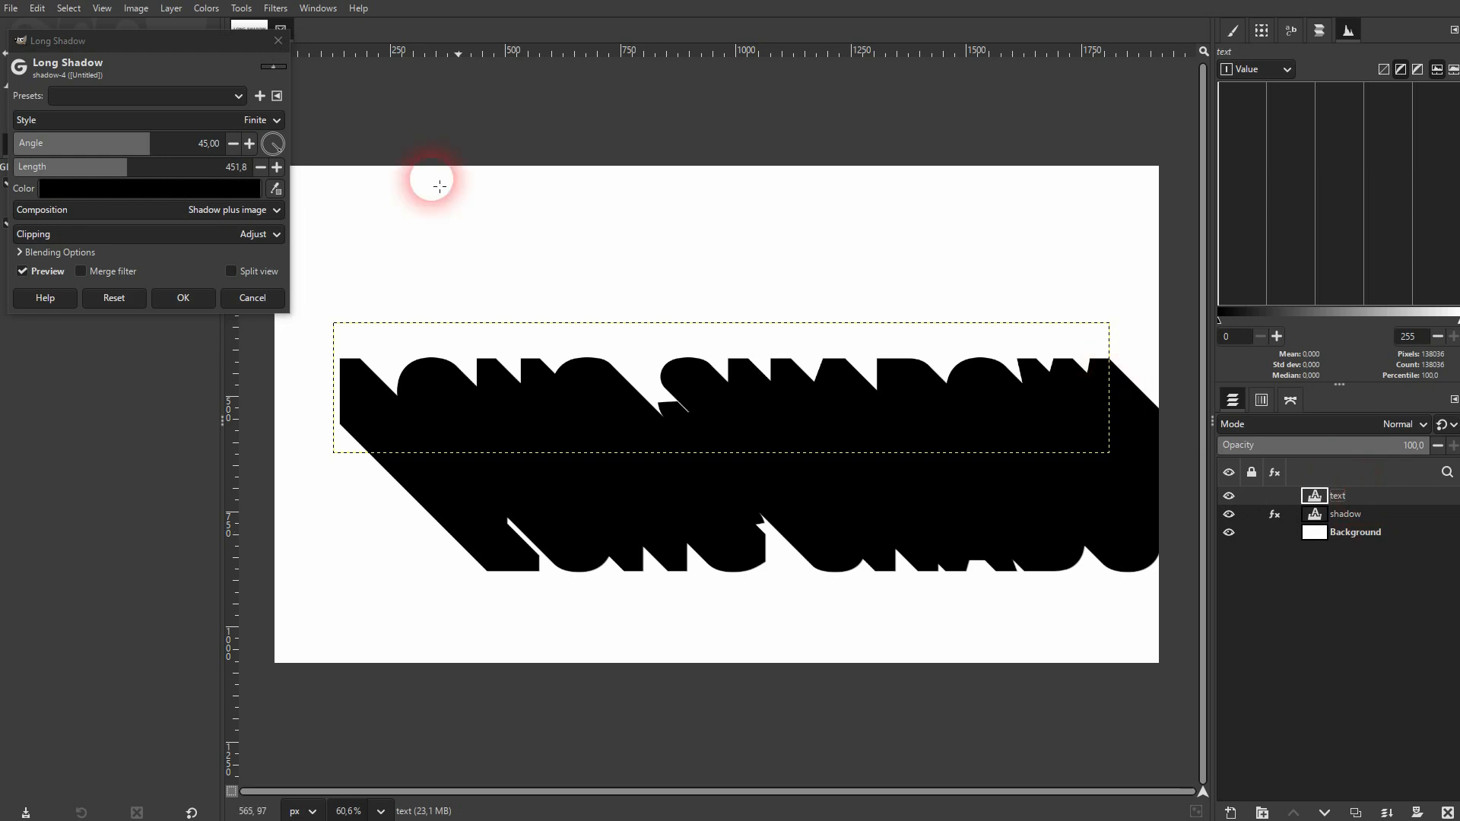
click(183, 297)
click(842, 412)
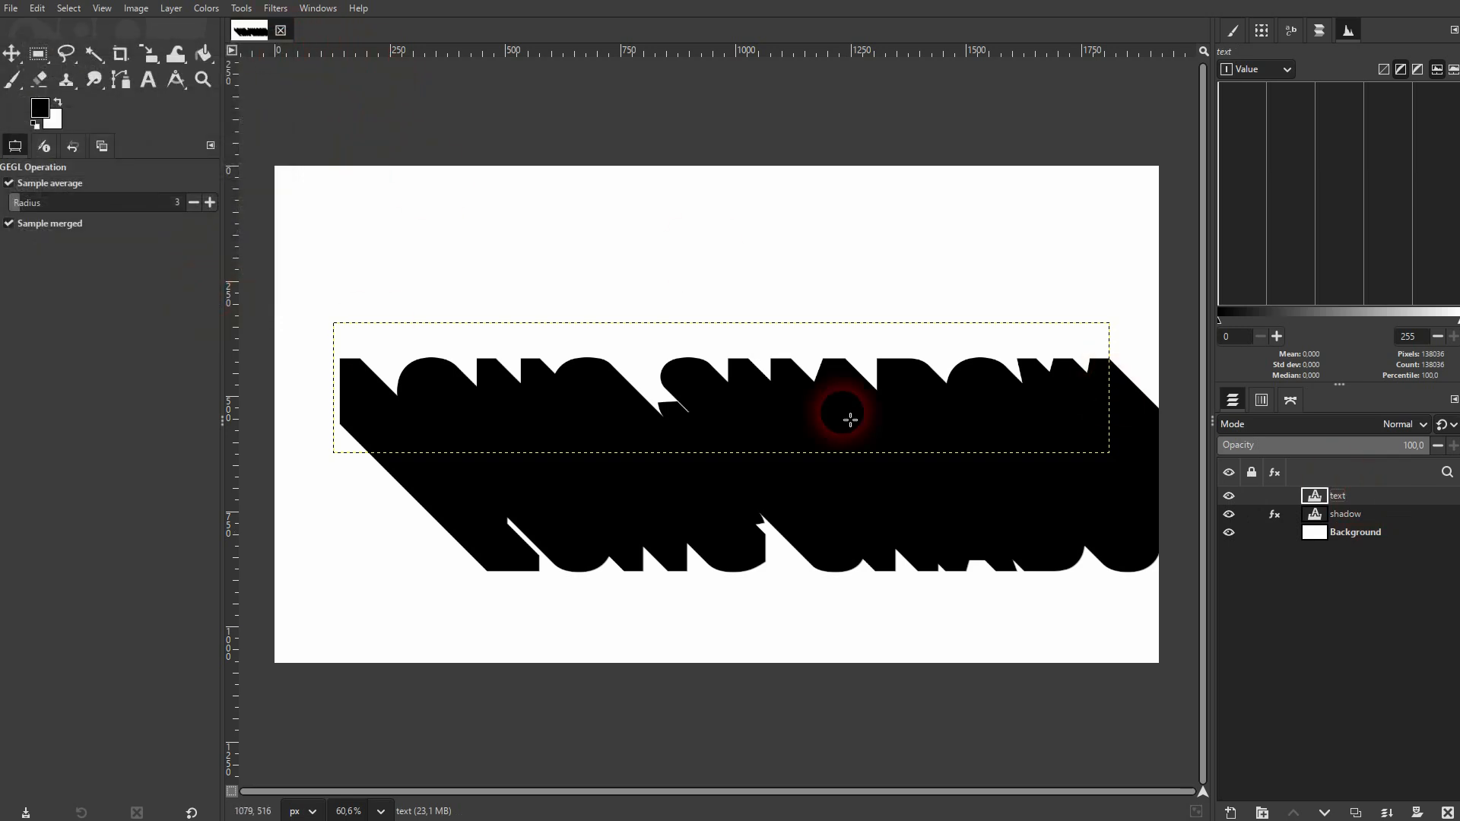
Import the abstract colorful geometric background image as a layer above the text layer and rename it texture.
click(1355, 497)
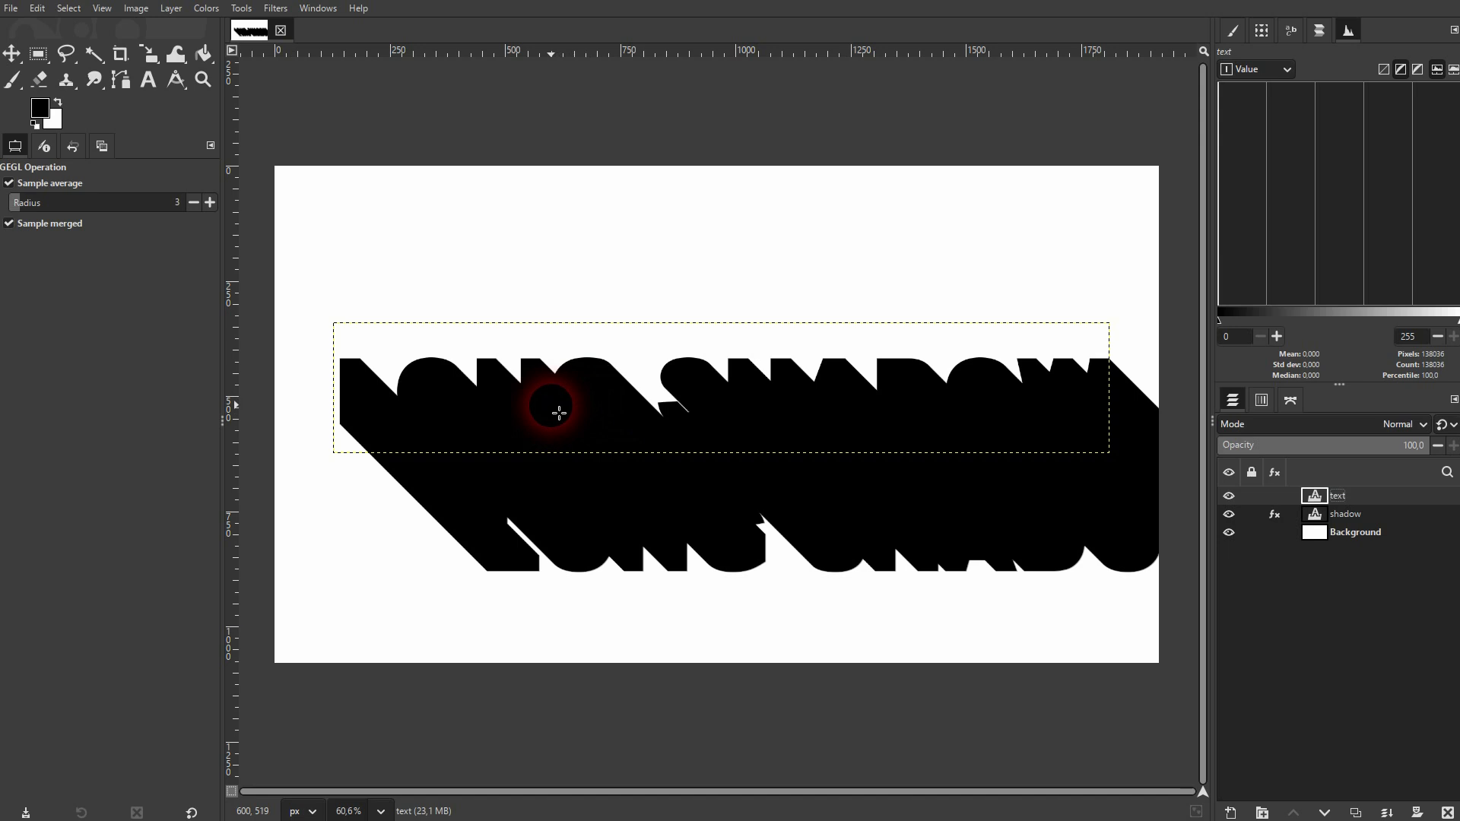
click(1318, 496)
click(813, 282)
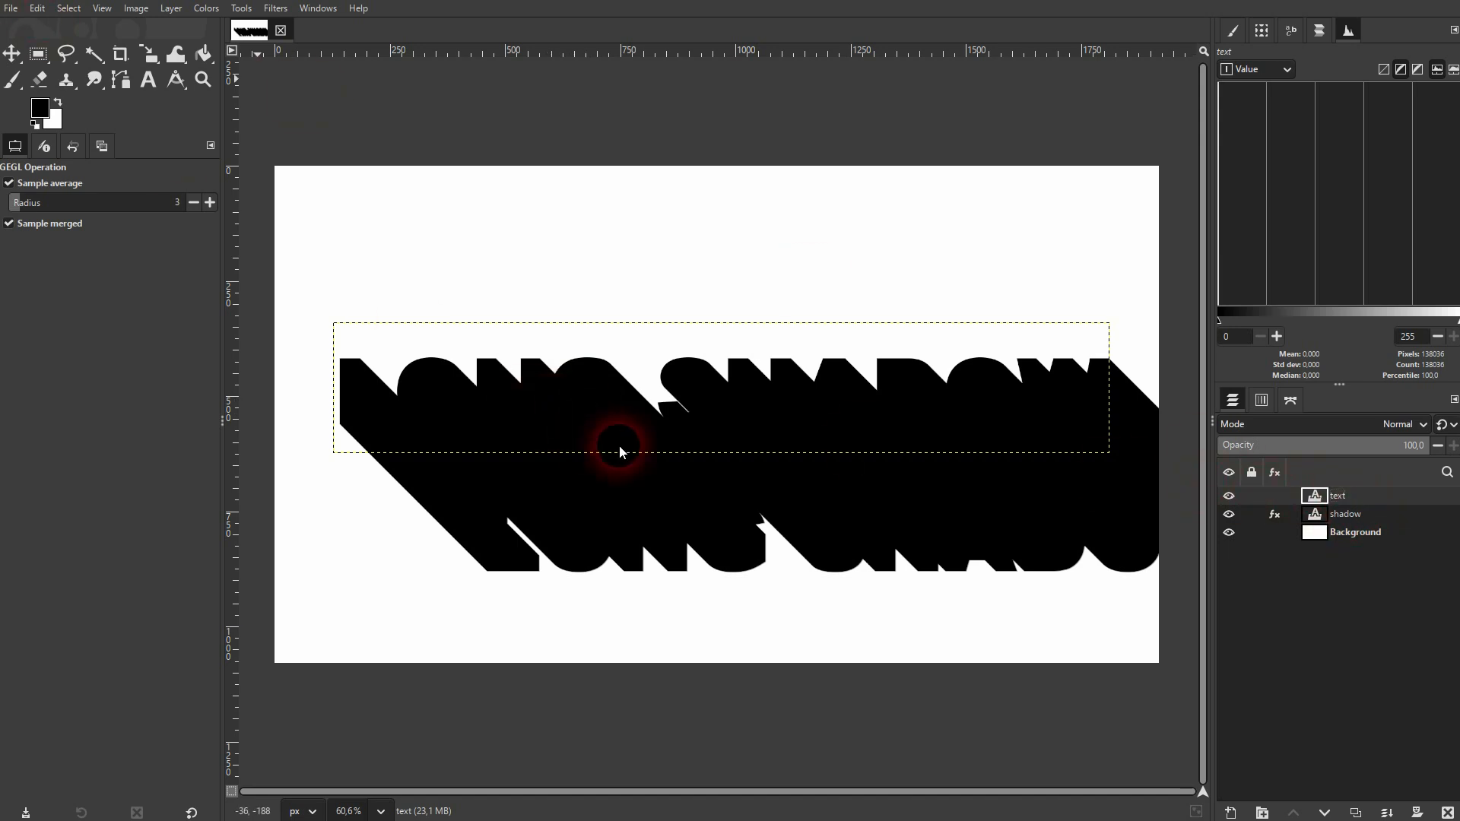
drag(618, 445, 716, 469)
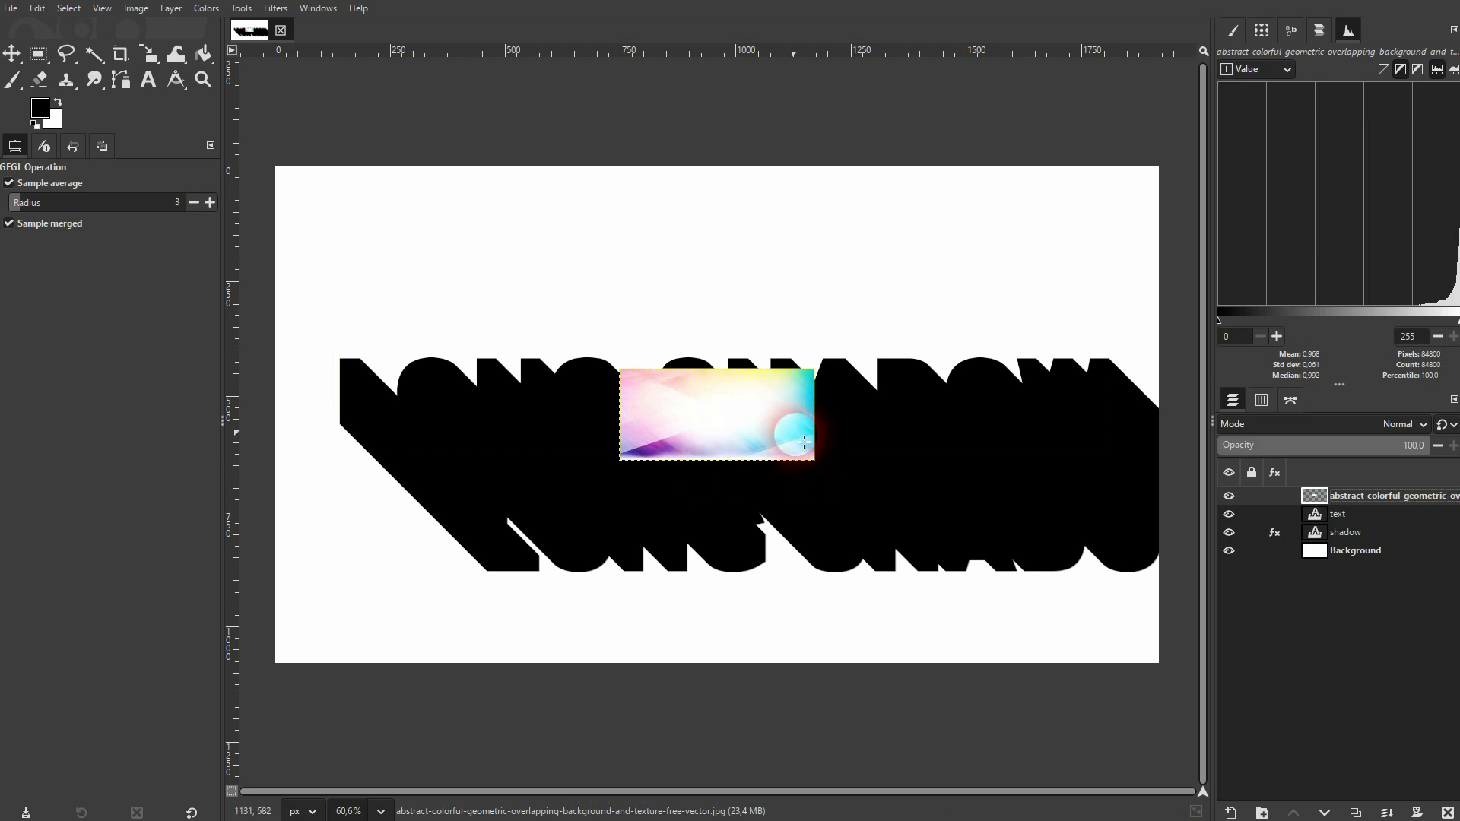
double_click(1407, 504)
text(te)
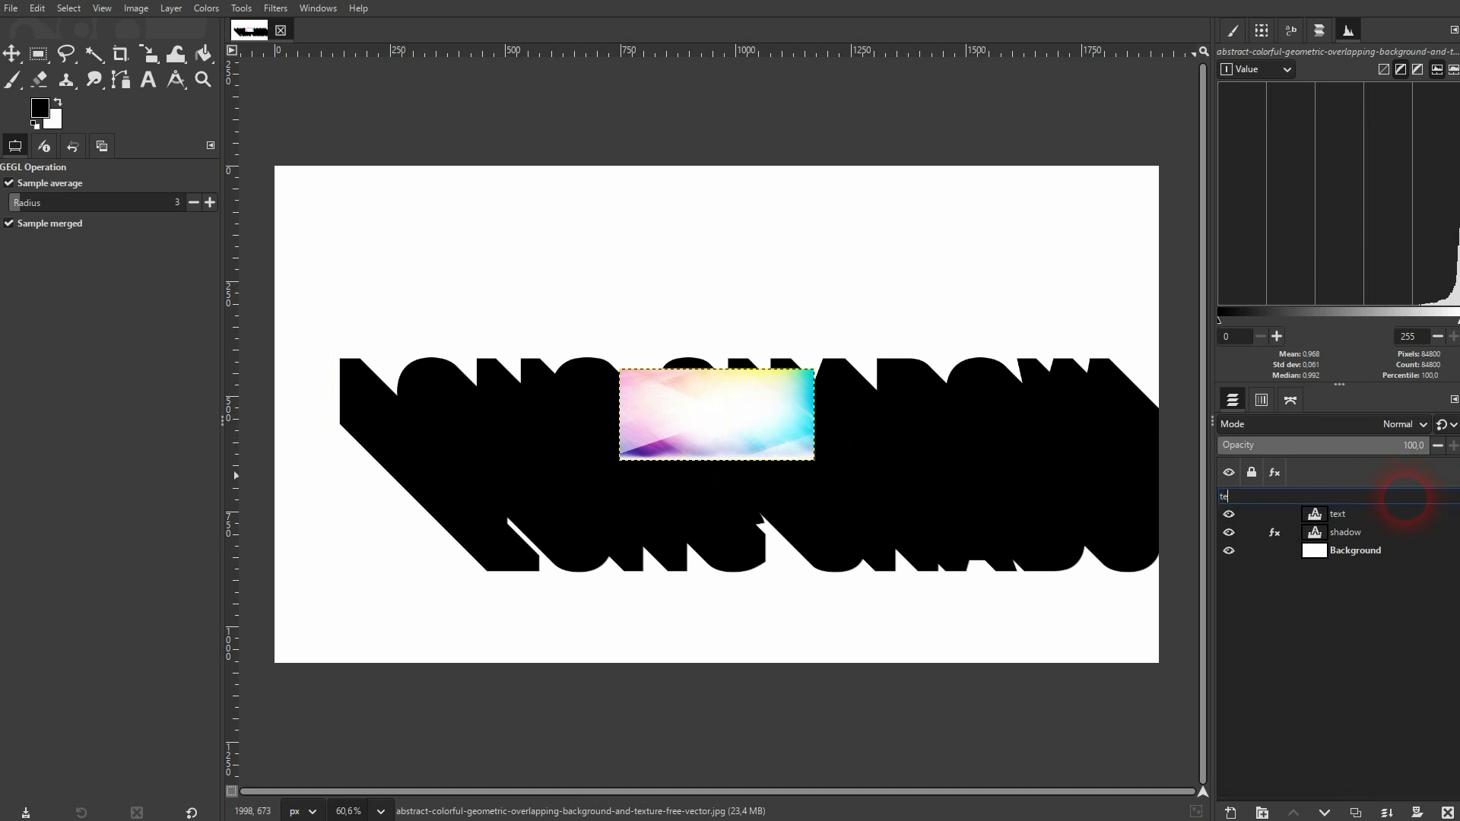
text(xture)
key(Return)
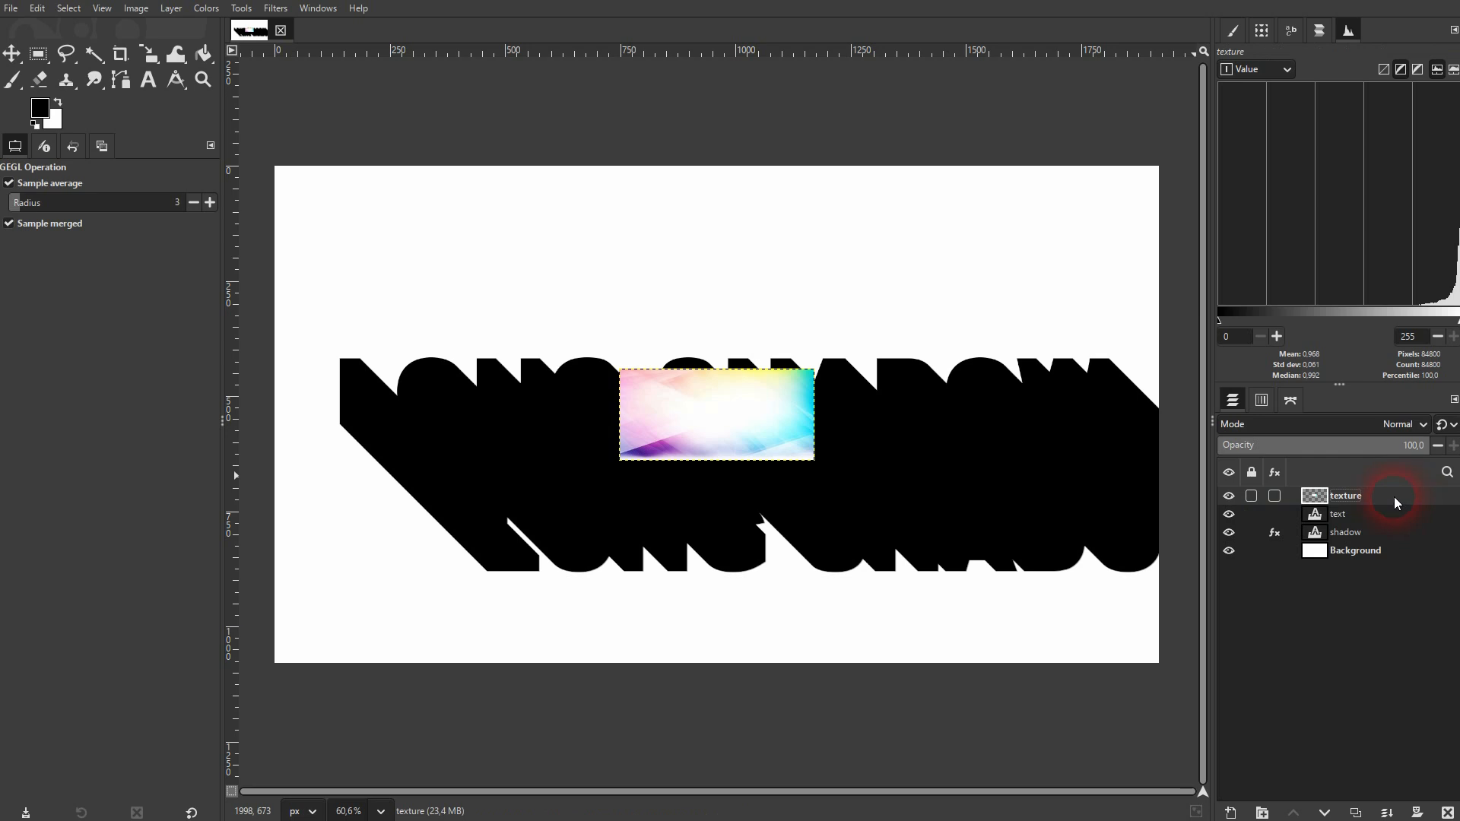
Scale the texture layer proportionally around its center to about 1772 × 836 px.
click(185, 61)
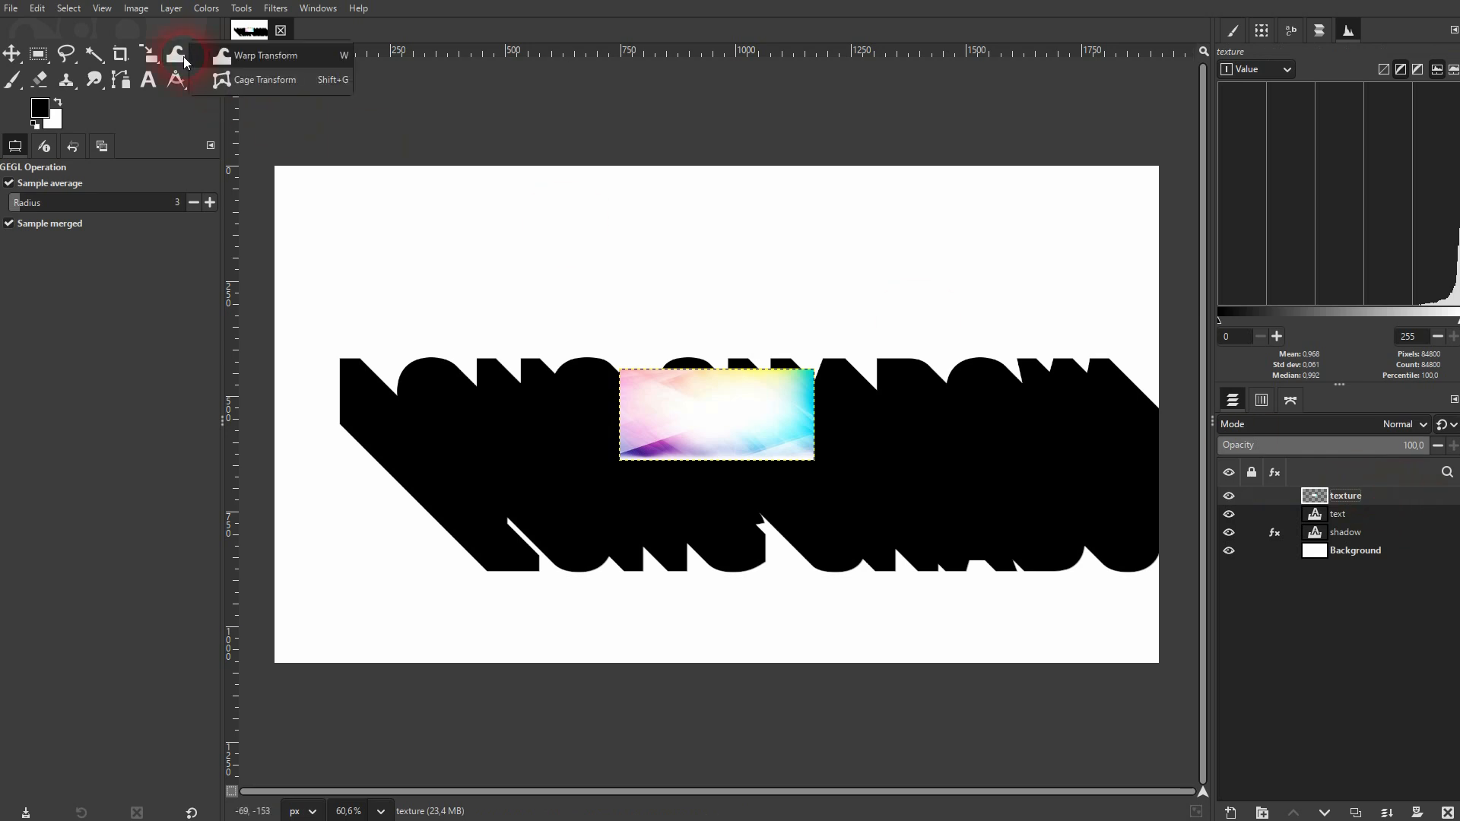
click(151, 60)
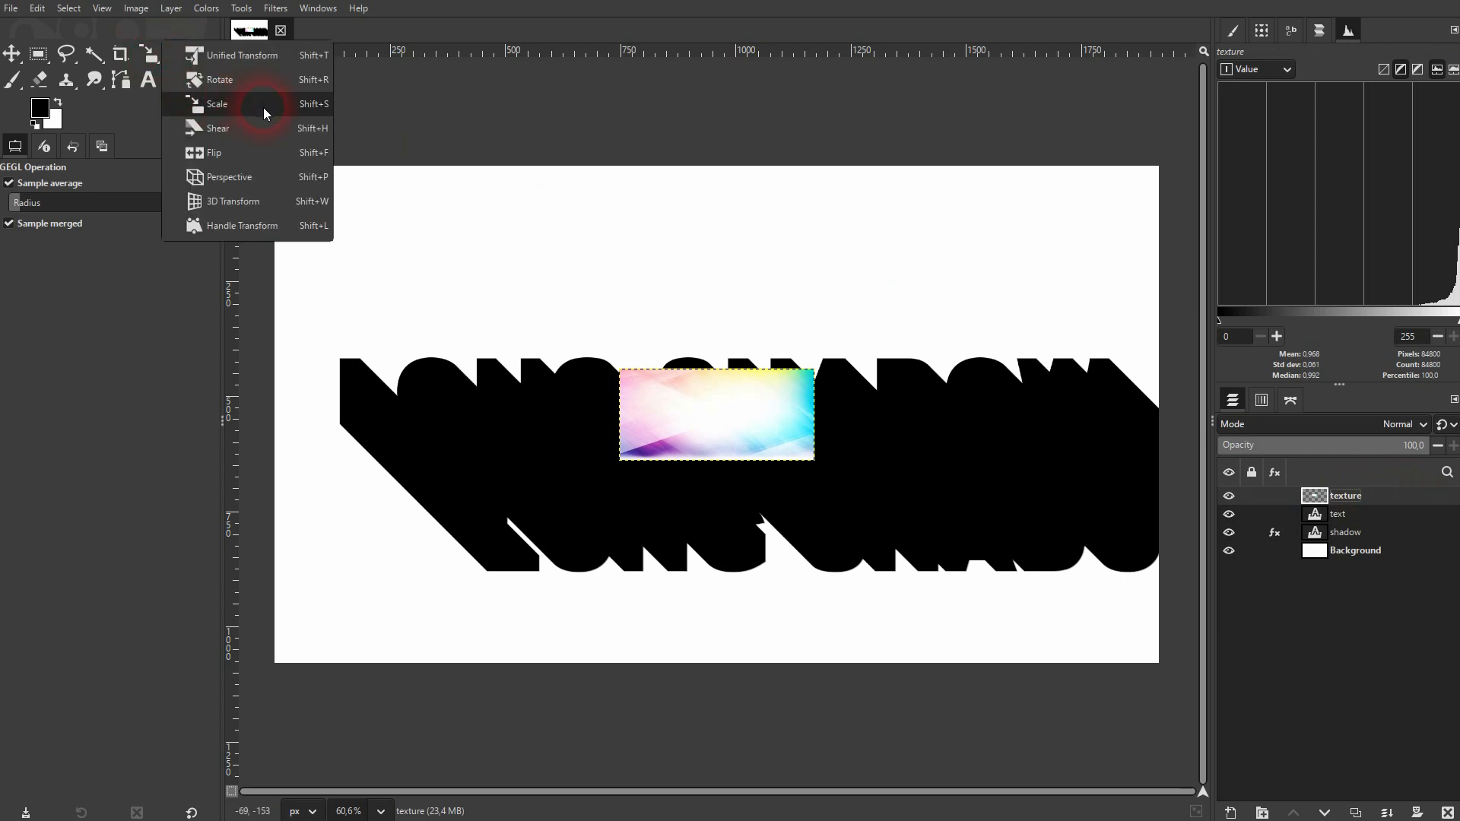
click(264, 113)
click(715, 425)
drag(815, 414, 1129, 414)
click(1149, 186)
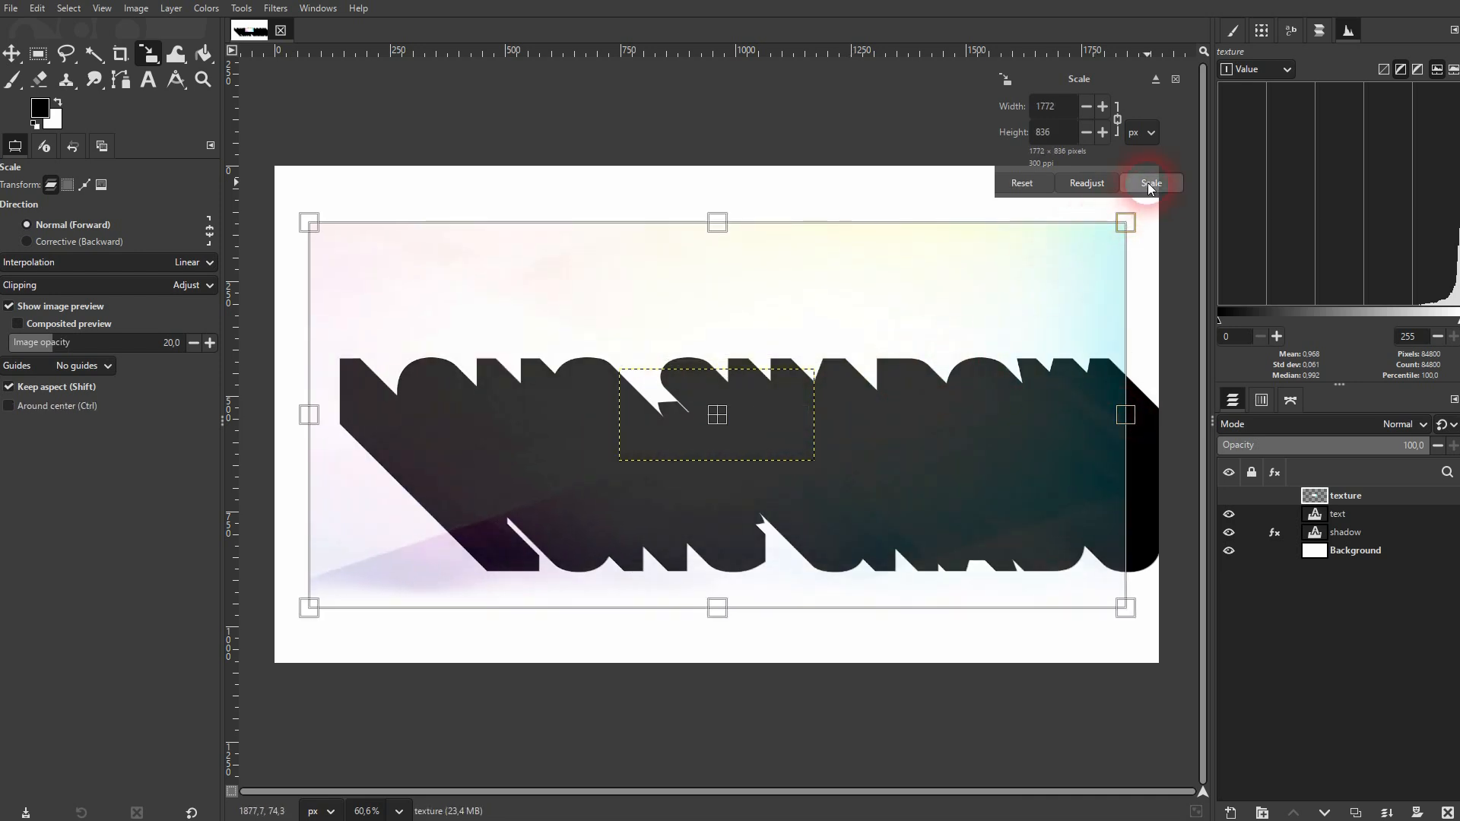
Shift the texture layer diagonally over the lettering and scale it proportionally to about 1830 × 862 px.
click(10, 57)
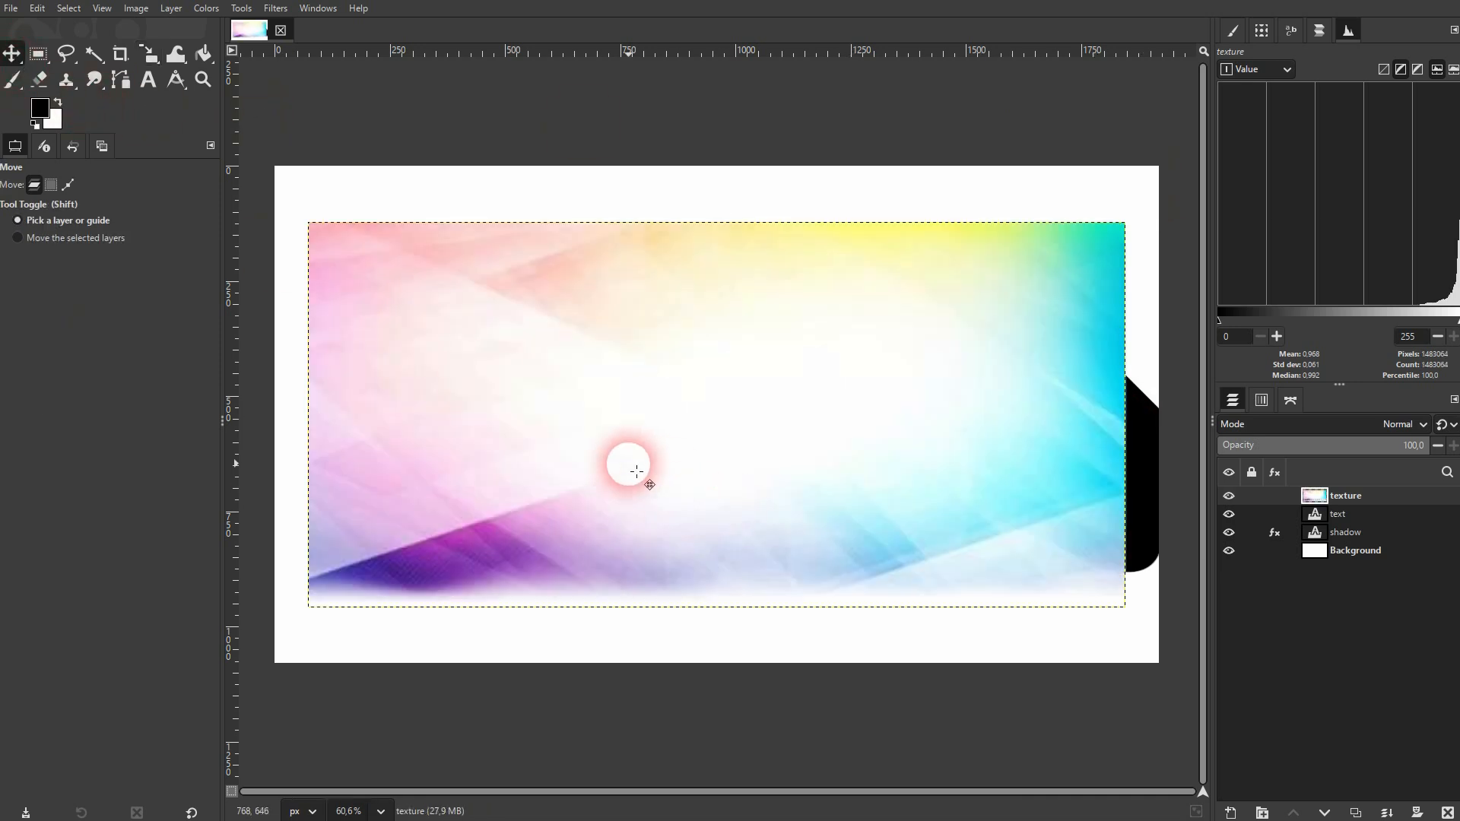
drag(606, 454, 625, 482)
click(150, 54)
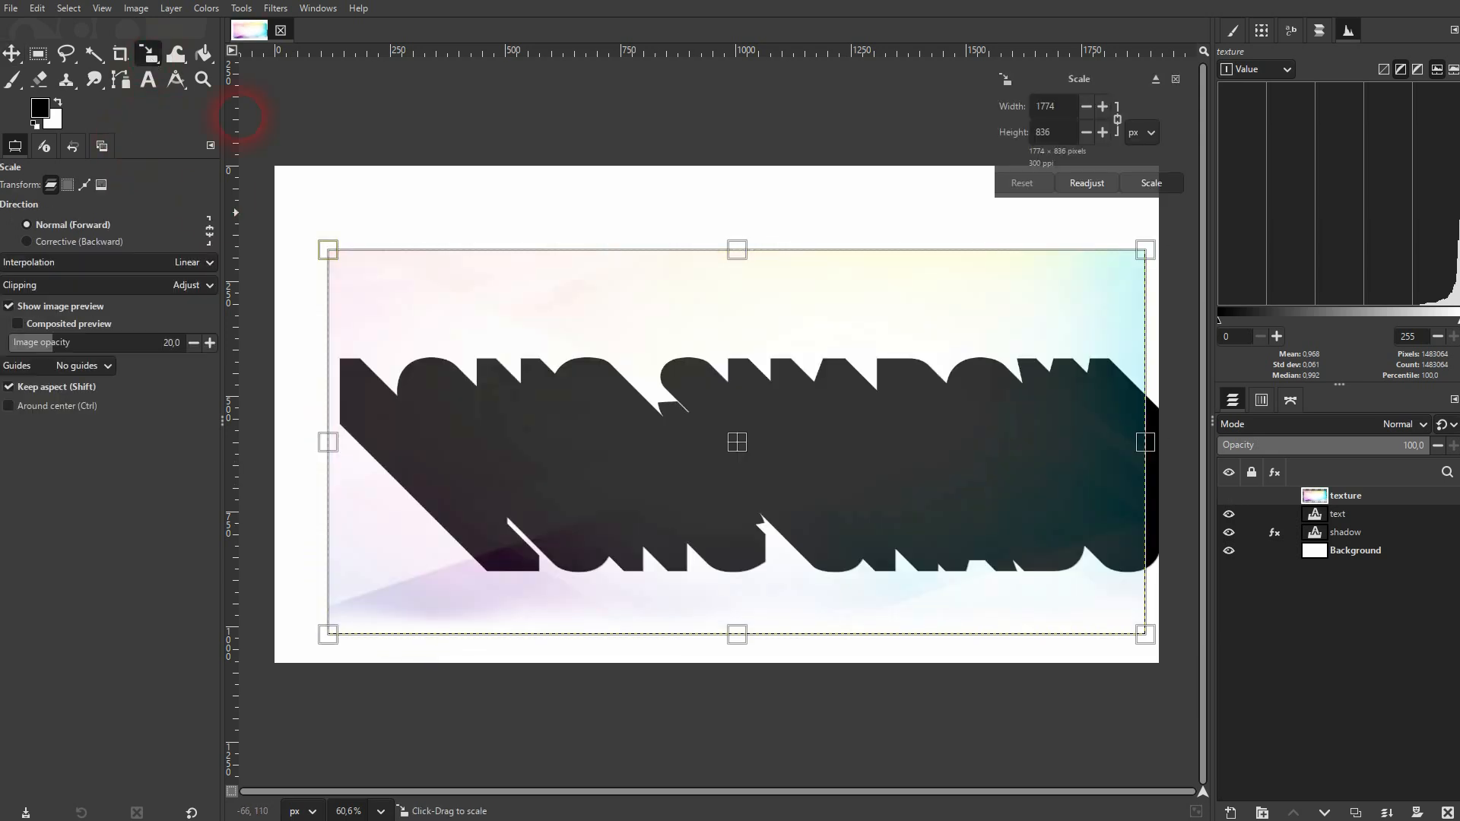
drag(1157, 441, 1176, 455)
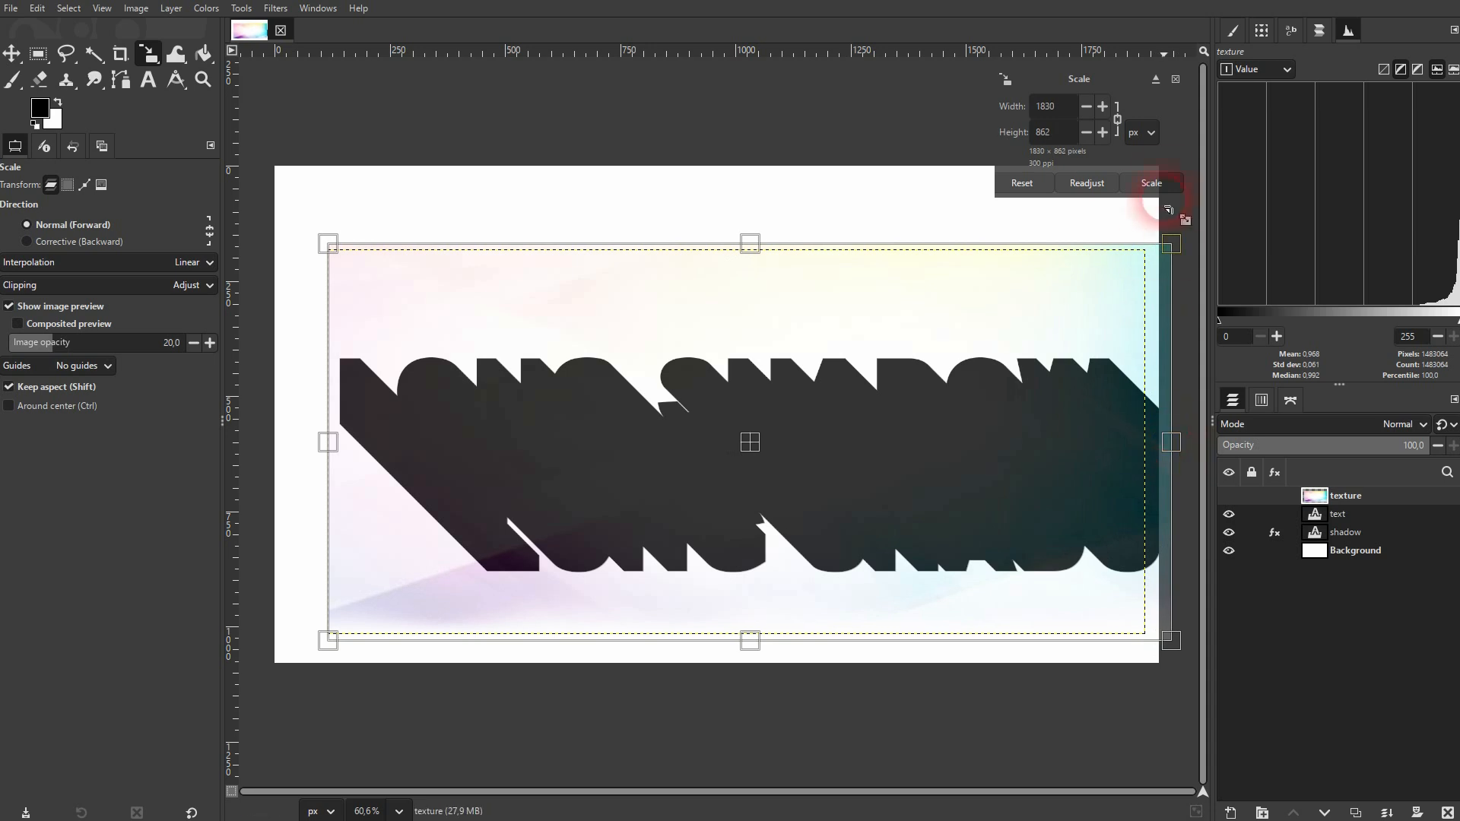
click(1153, 184)
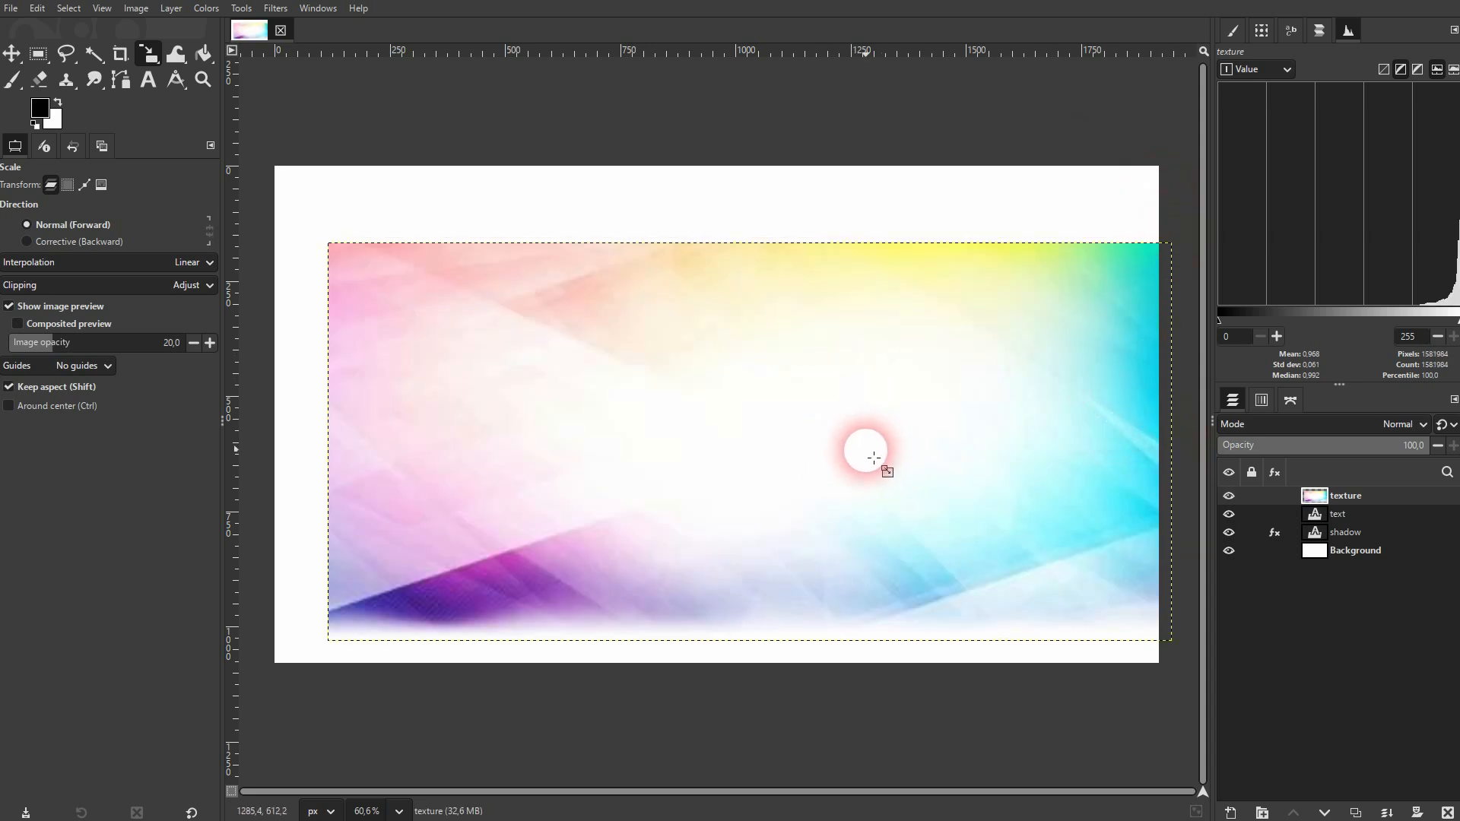
click(12, 56)
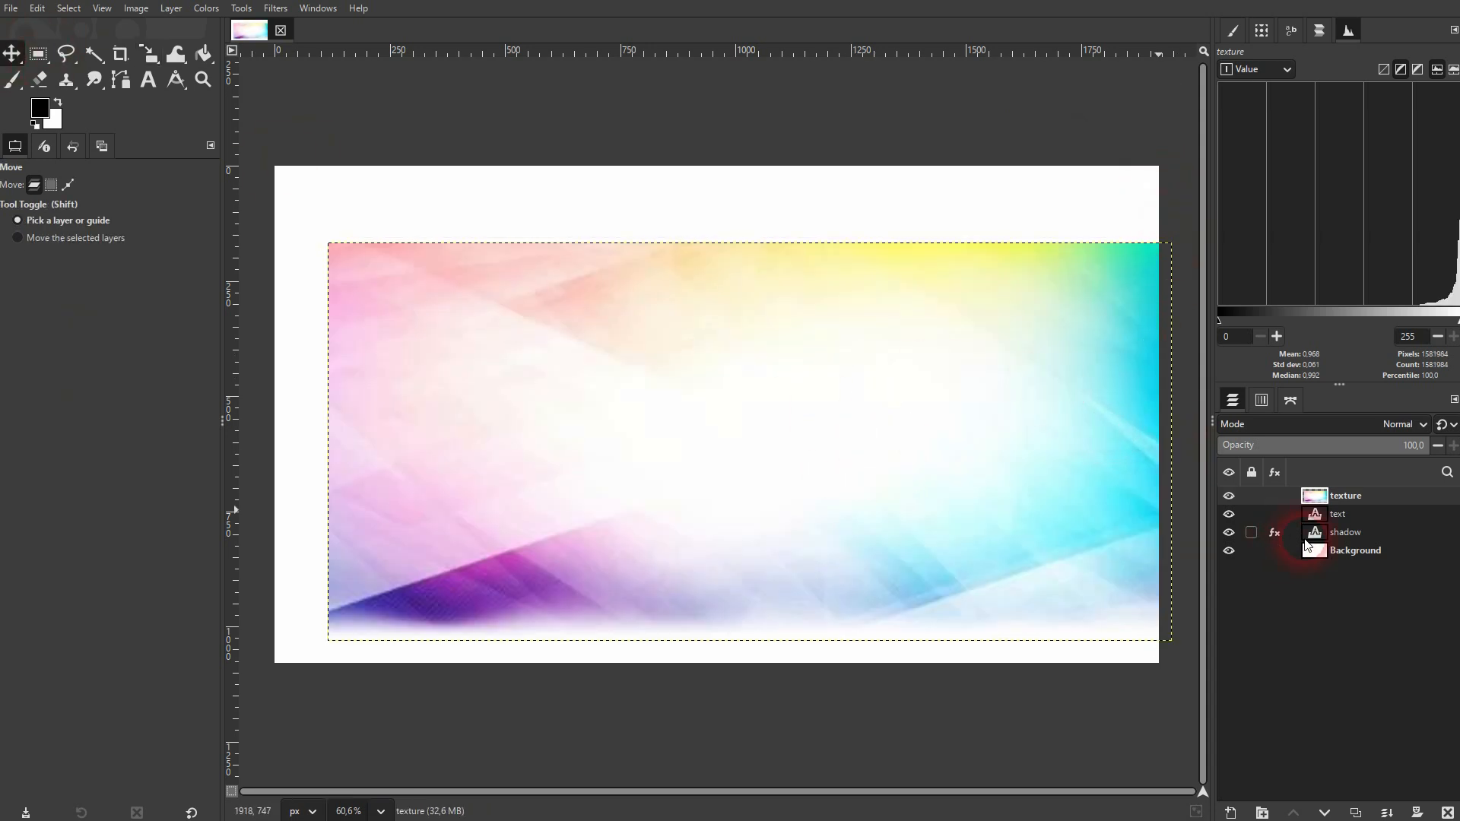
Place the texture layer between the text and shadow layers and set its blend mode to Screen.
drag(1353, 499, 1357, 518)
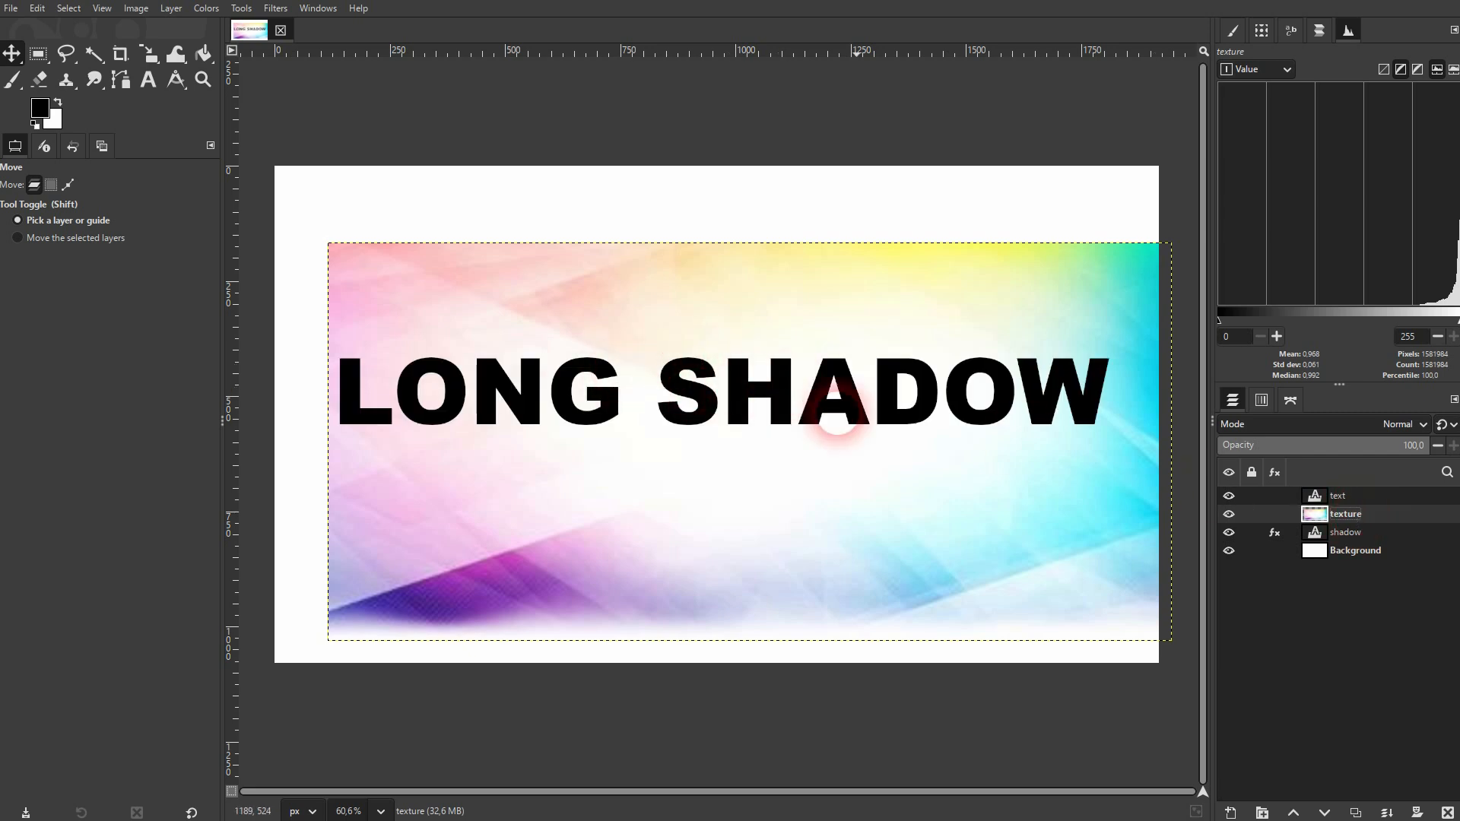
click(1403, 423)
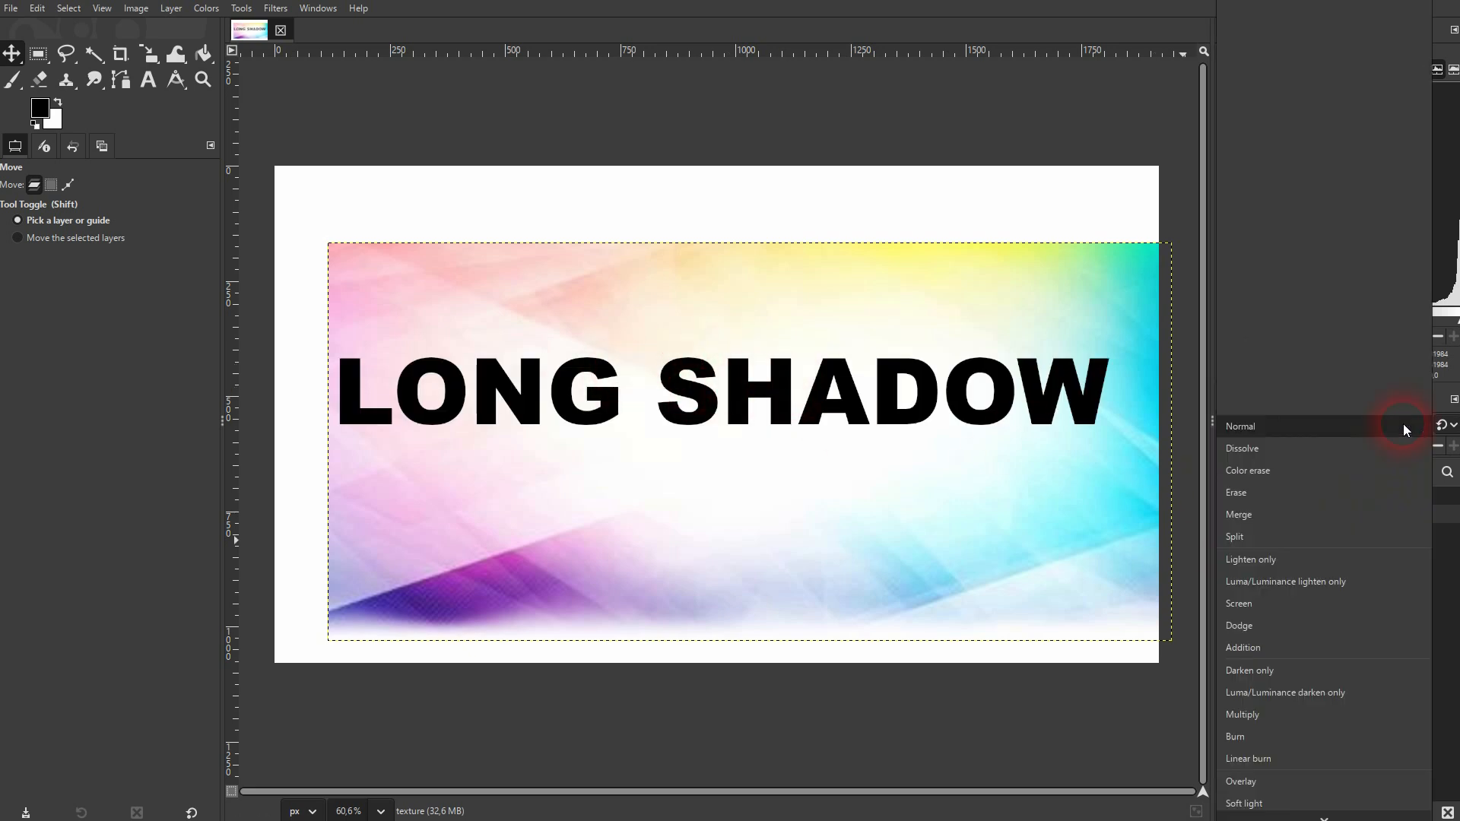
click(1336, 600)
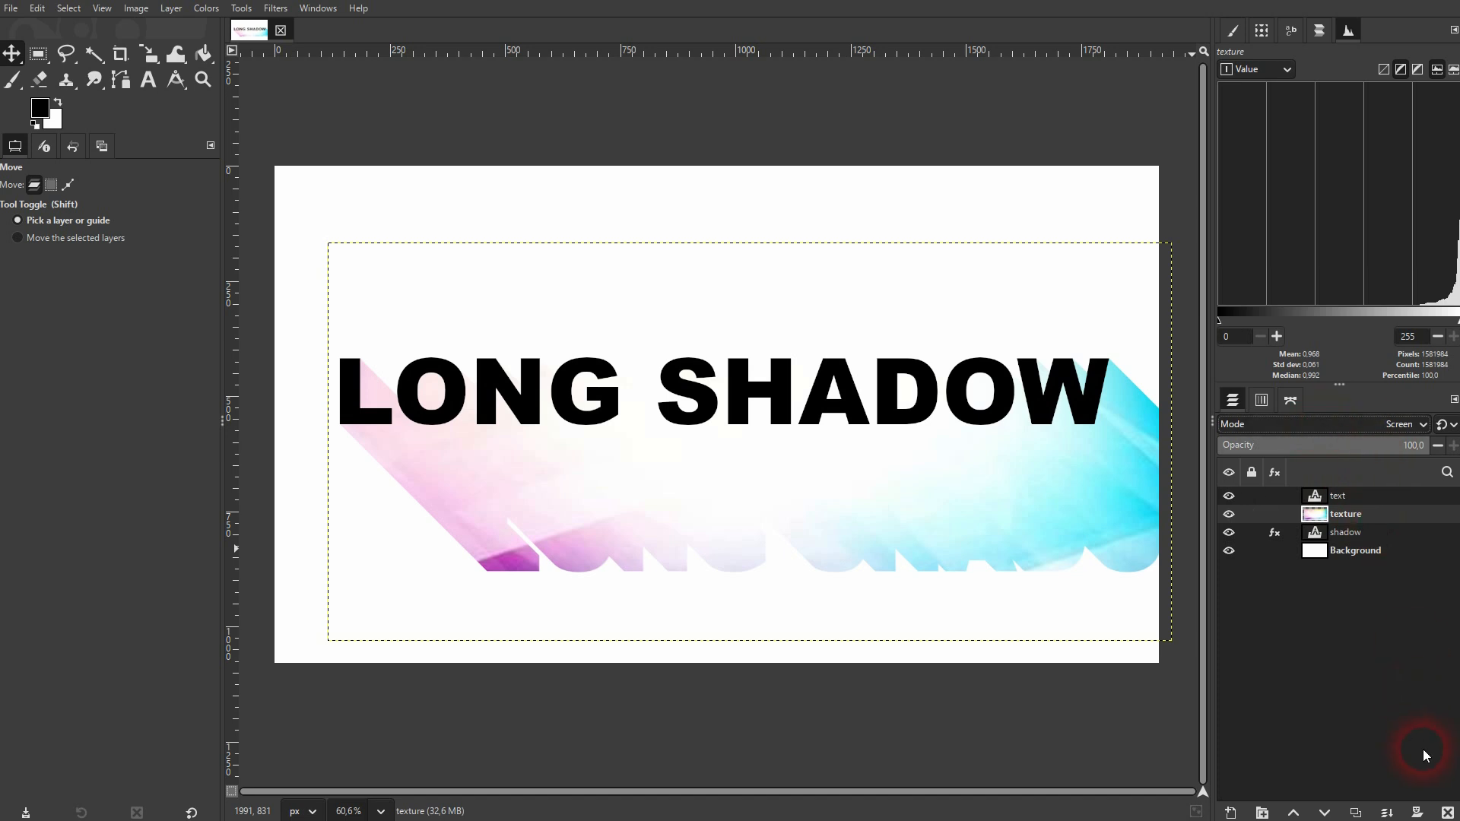
Replace the texture layer with the minimal abstract neon-colors background image below the text layer and rename it texture.
click(1447, 812)
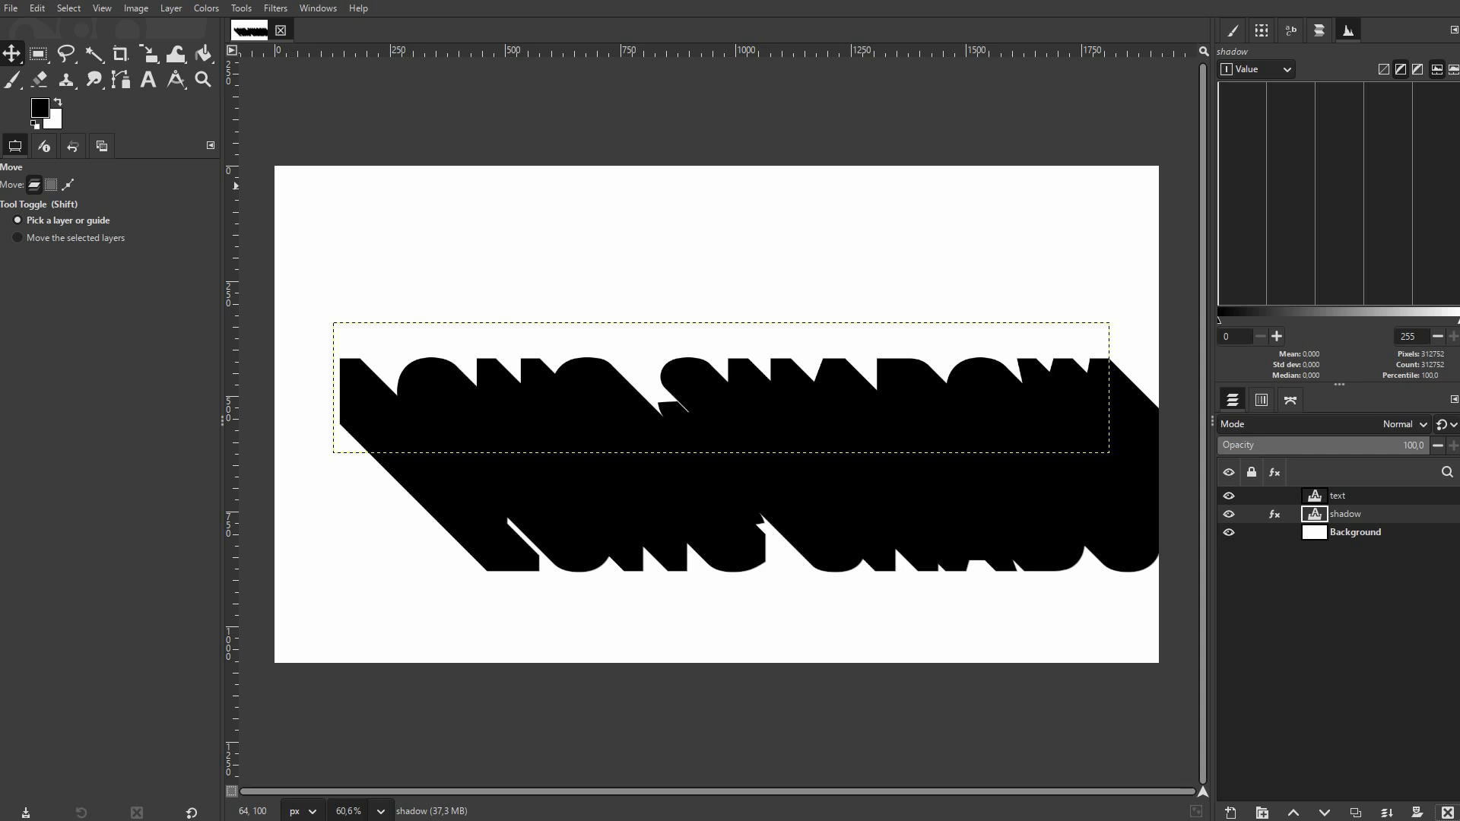
click(637, 383)
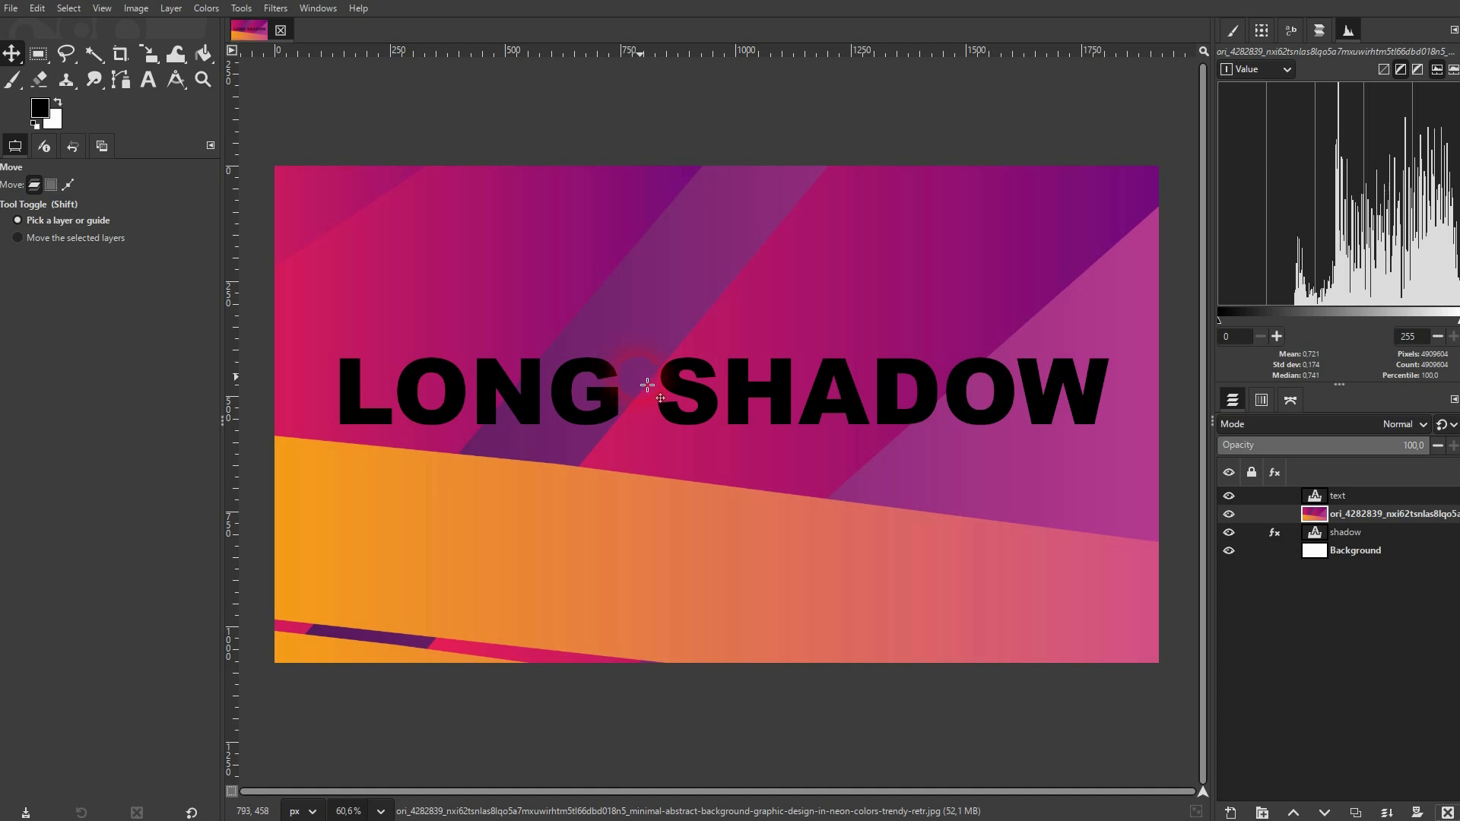
click(1395, 514)
double_click(1395, 515)
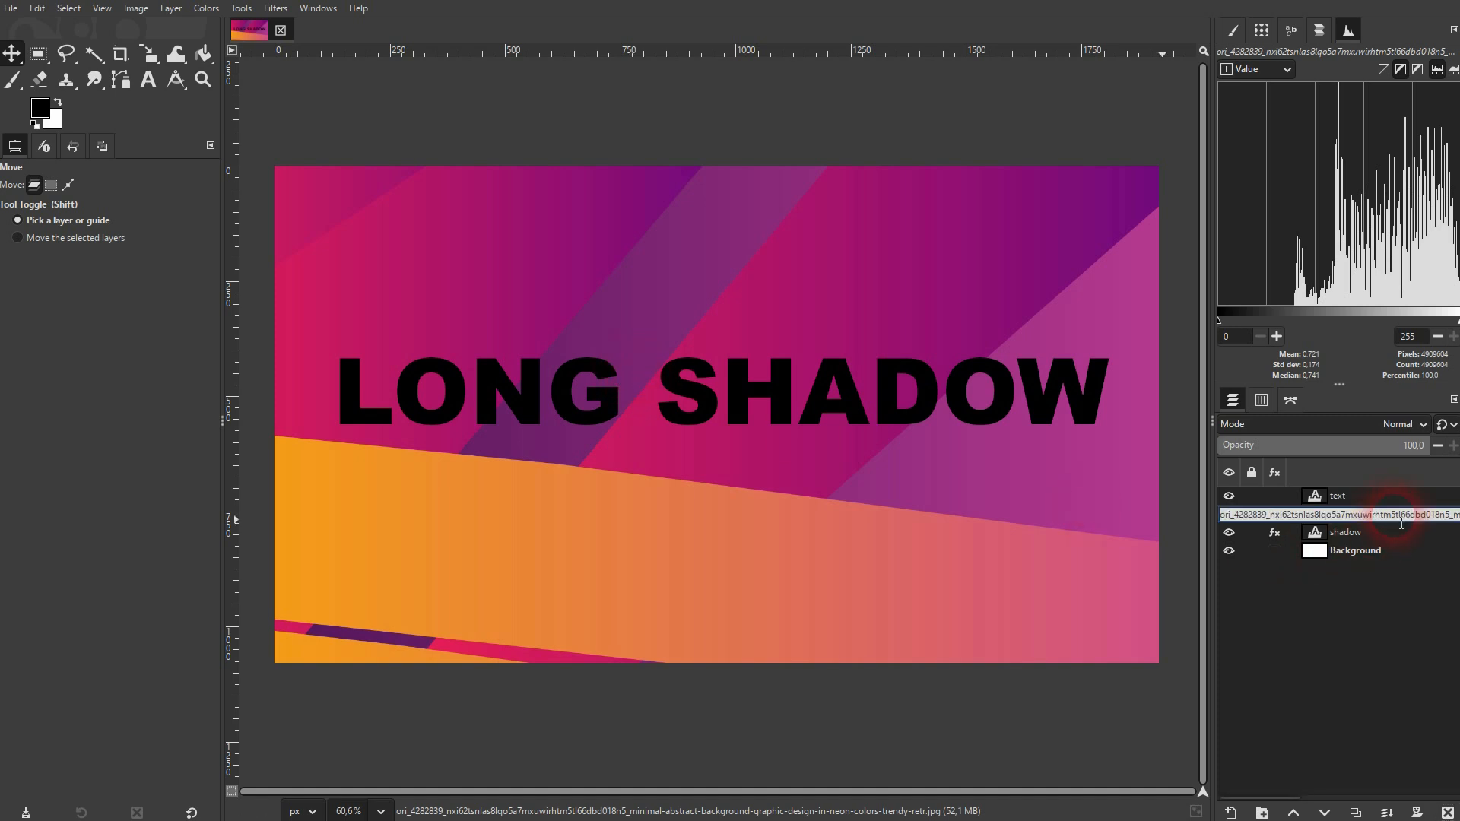
text(texture)
key(Return)
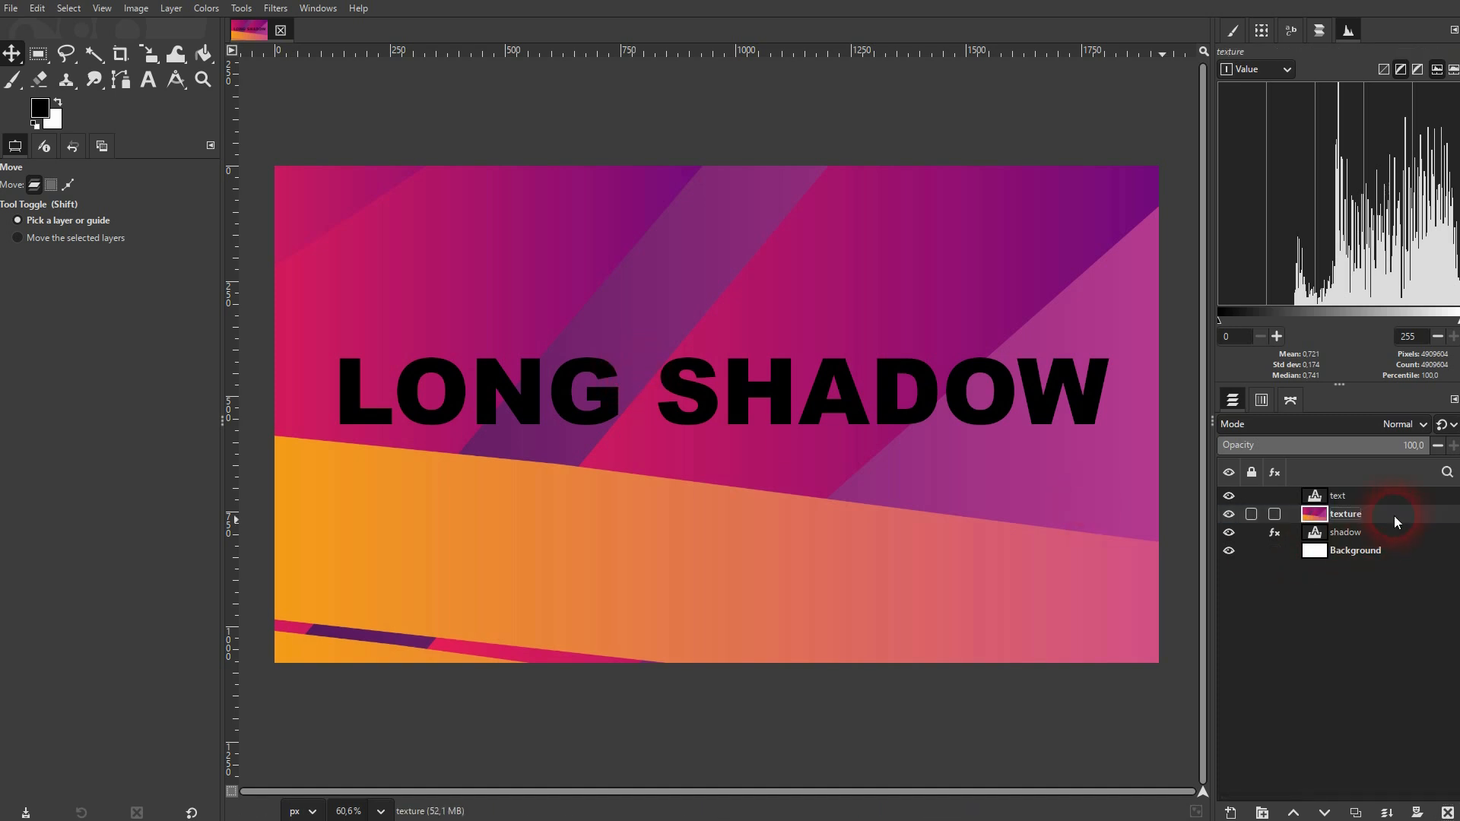
Set the new texture layer's blend mode to Screen and reposition it over the long shadow.
click(1402, 426)
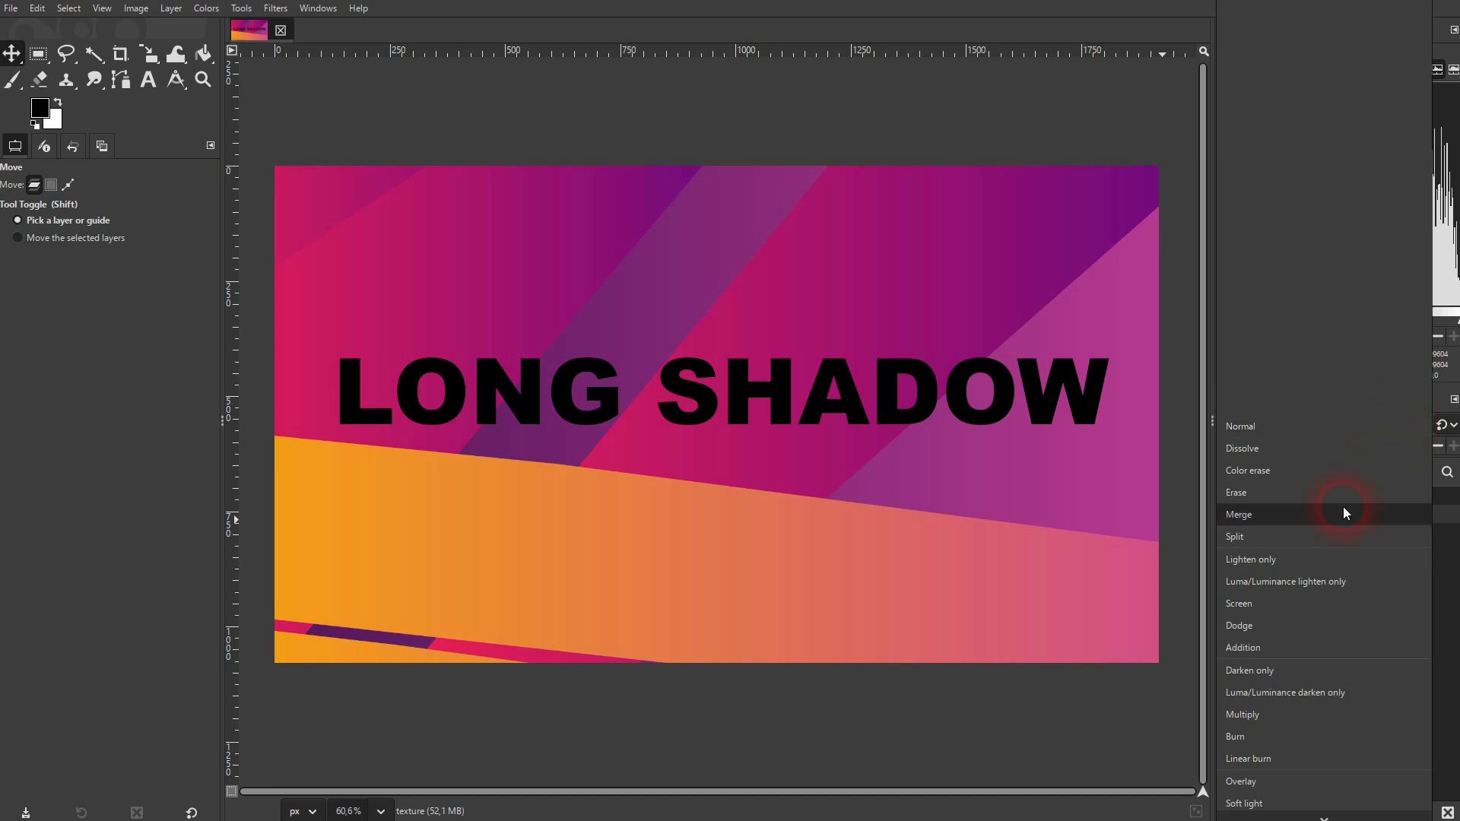
click(1322, 608)
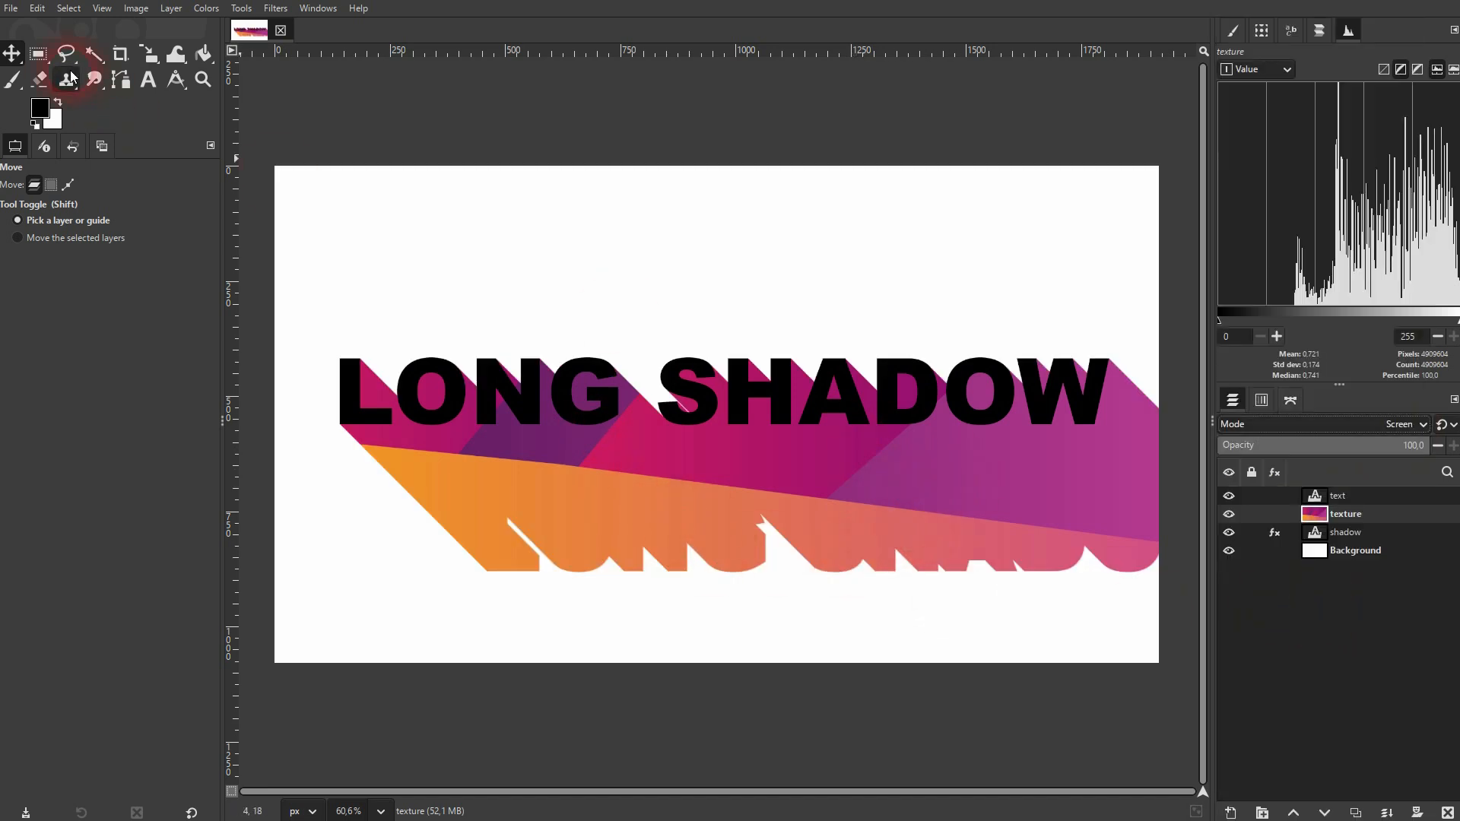
drag(787, 483, 872, 153)
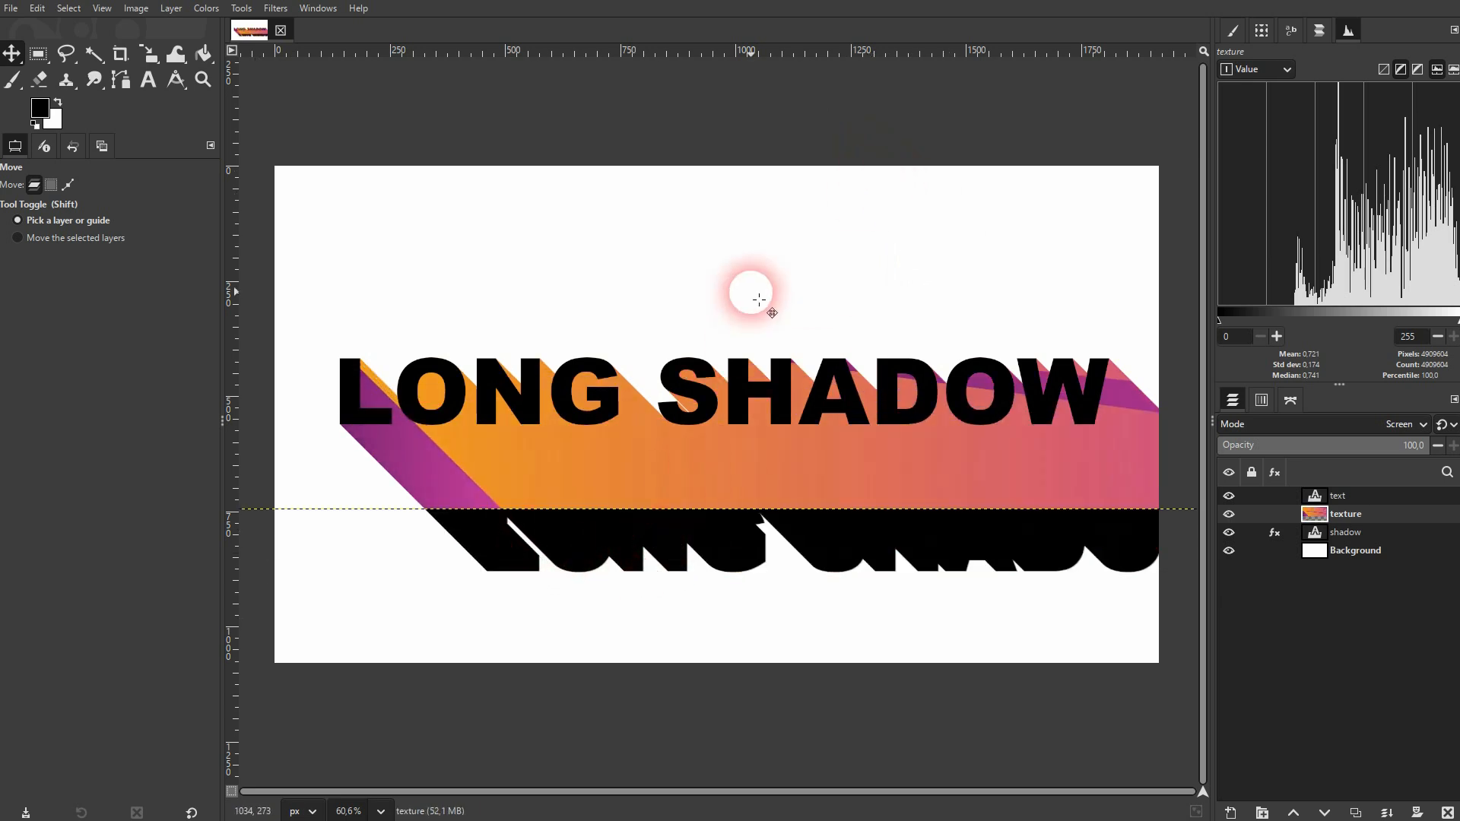
drag(759, 299, 749, 439)
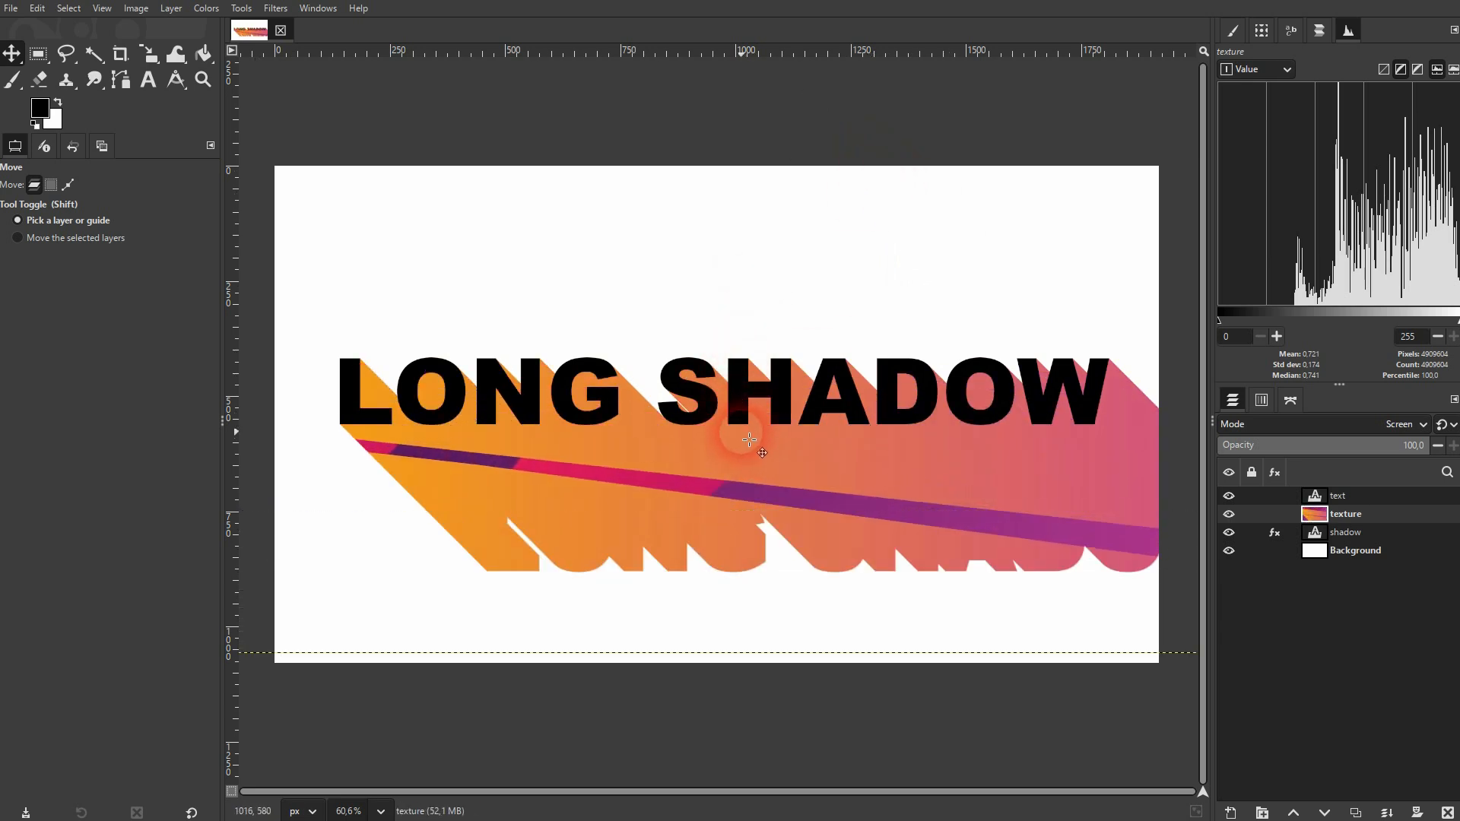
Scale the texture layer down proportionally and align it so it covers the lettering's whole long shadow.
click(149, 54)
click(552, 408)
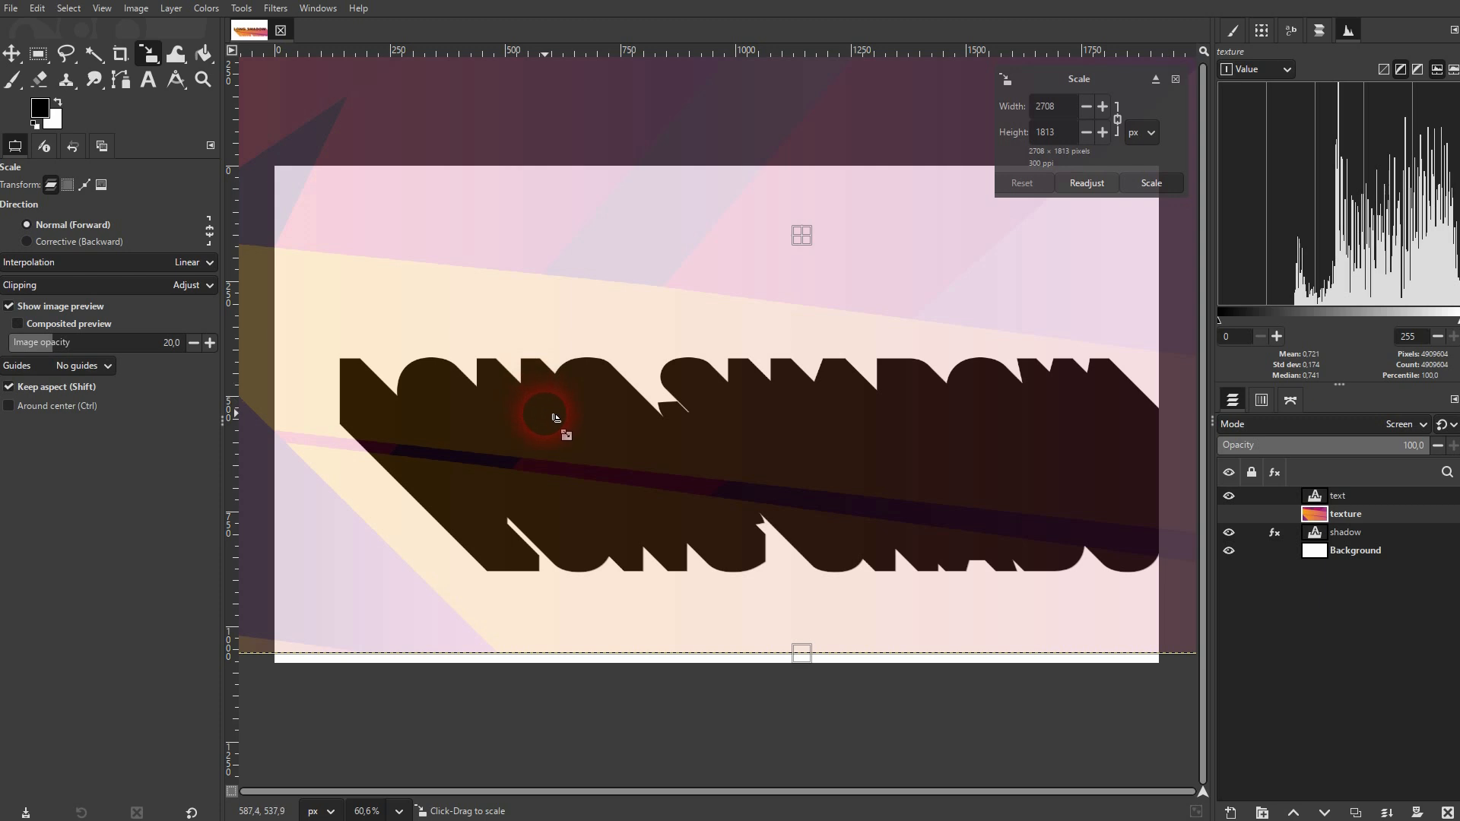
scroll(555, 417, down, 3)
drag(363, 334, 439, 335)
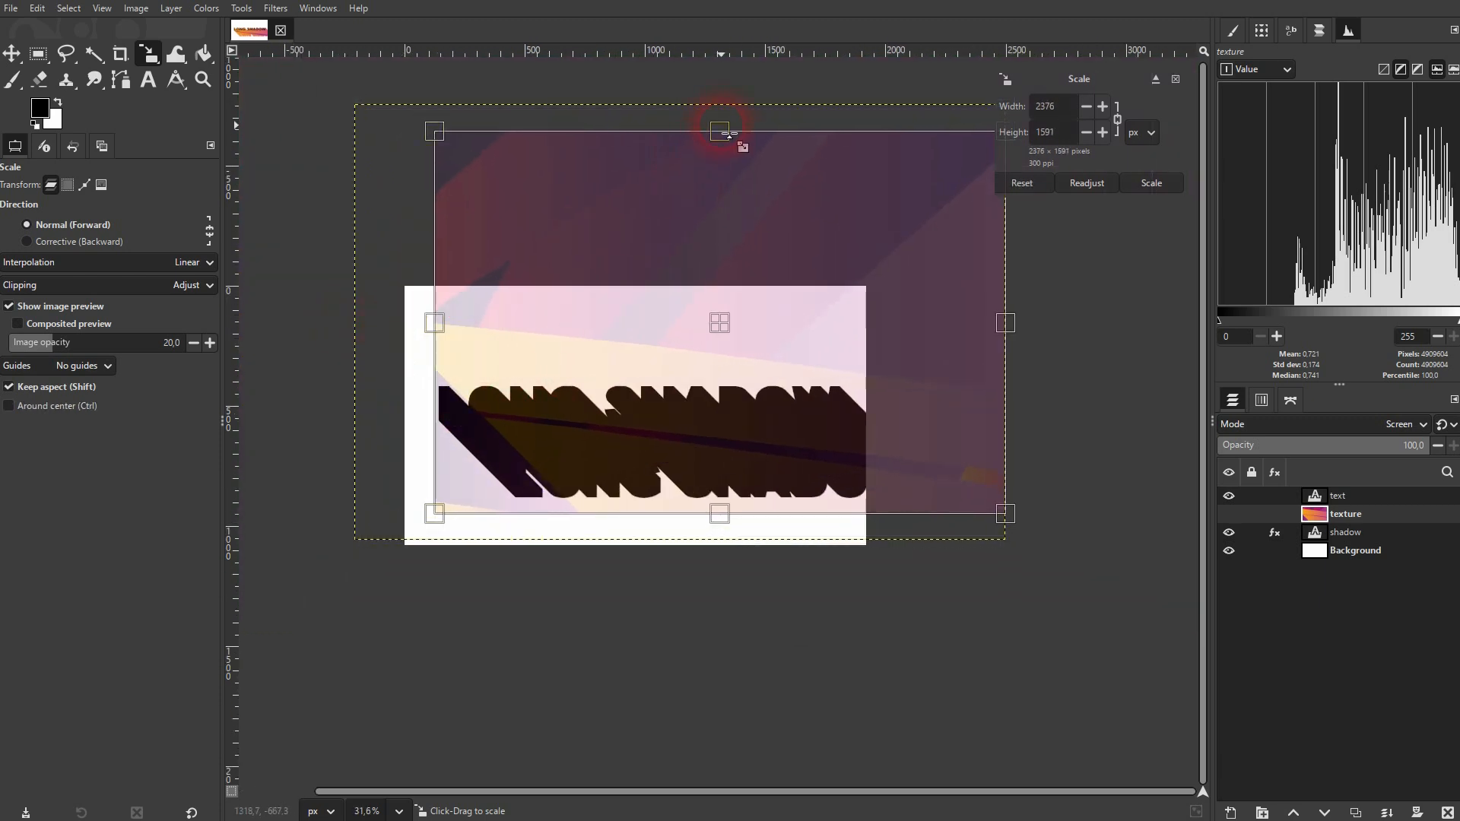
drag(727, 134, 623, 367)
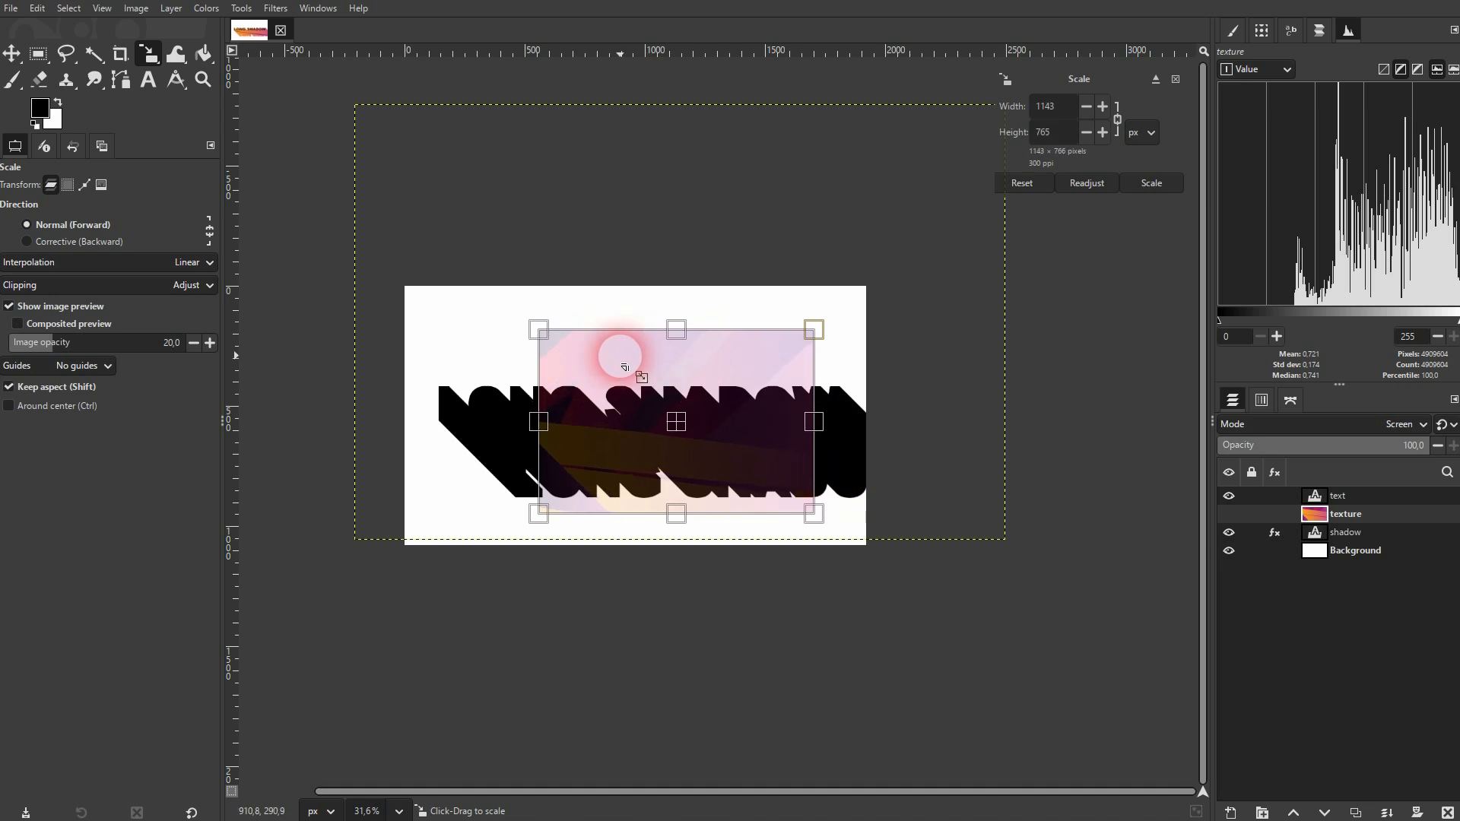
drag(676, 423, 577, 420)
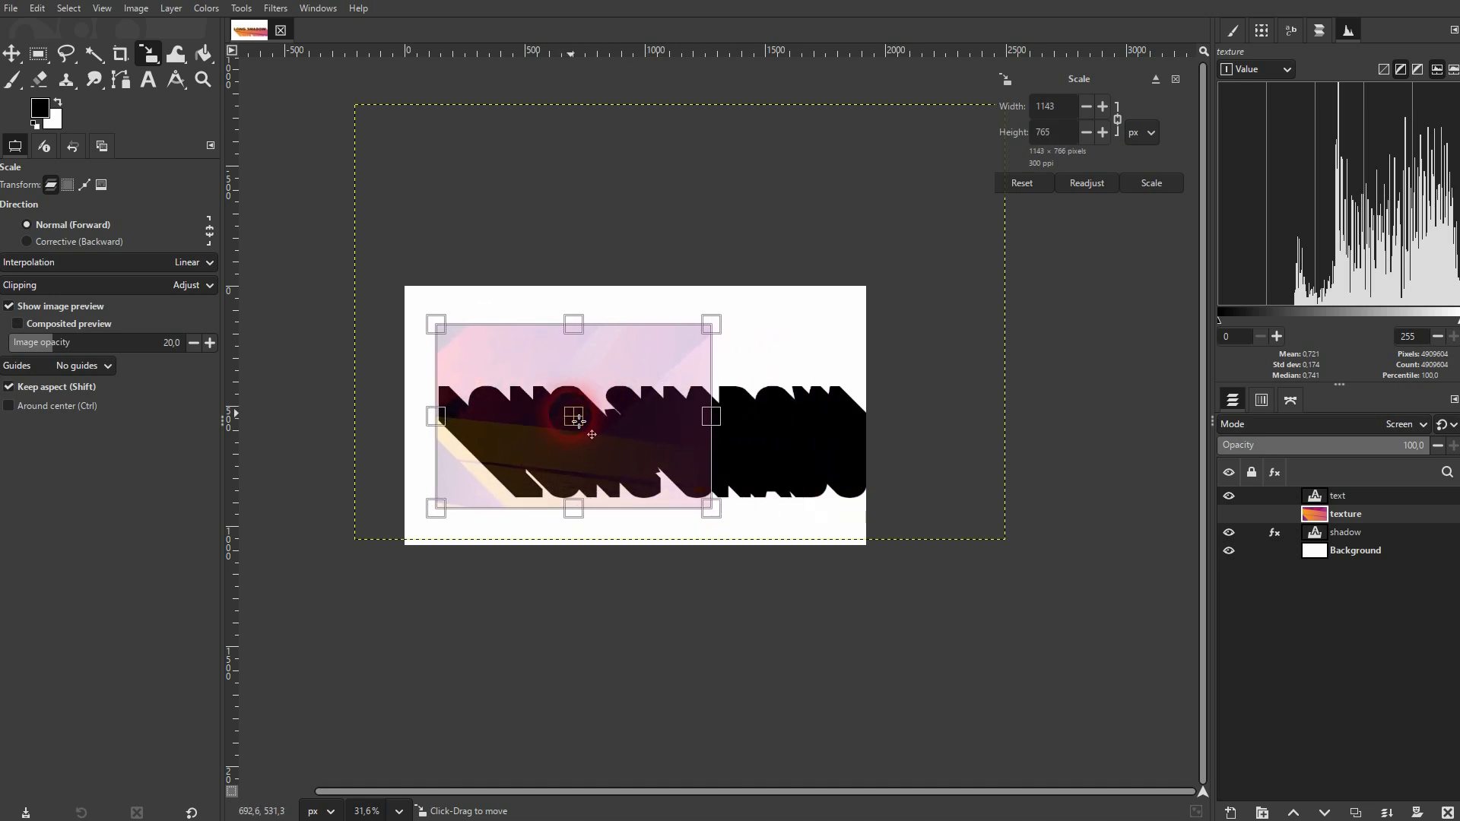
drag(711, 415, 878, 436)
click(1151, 183)
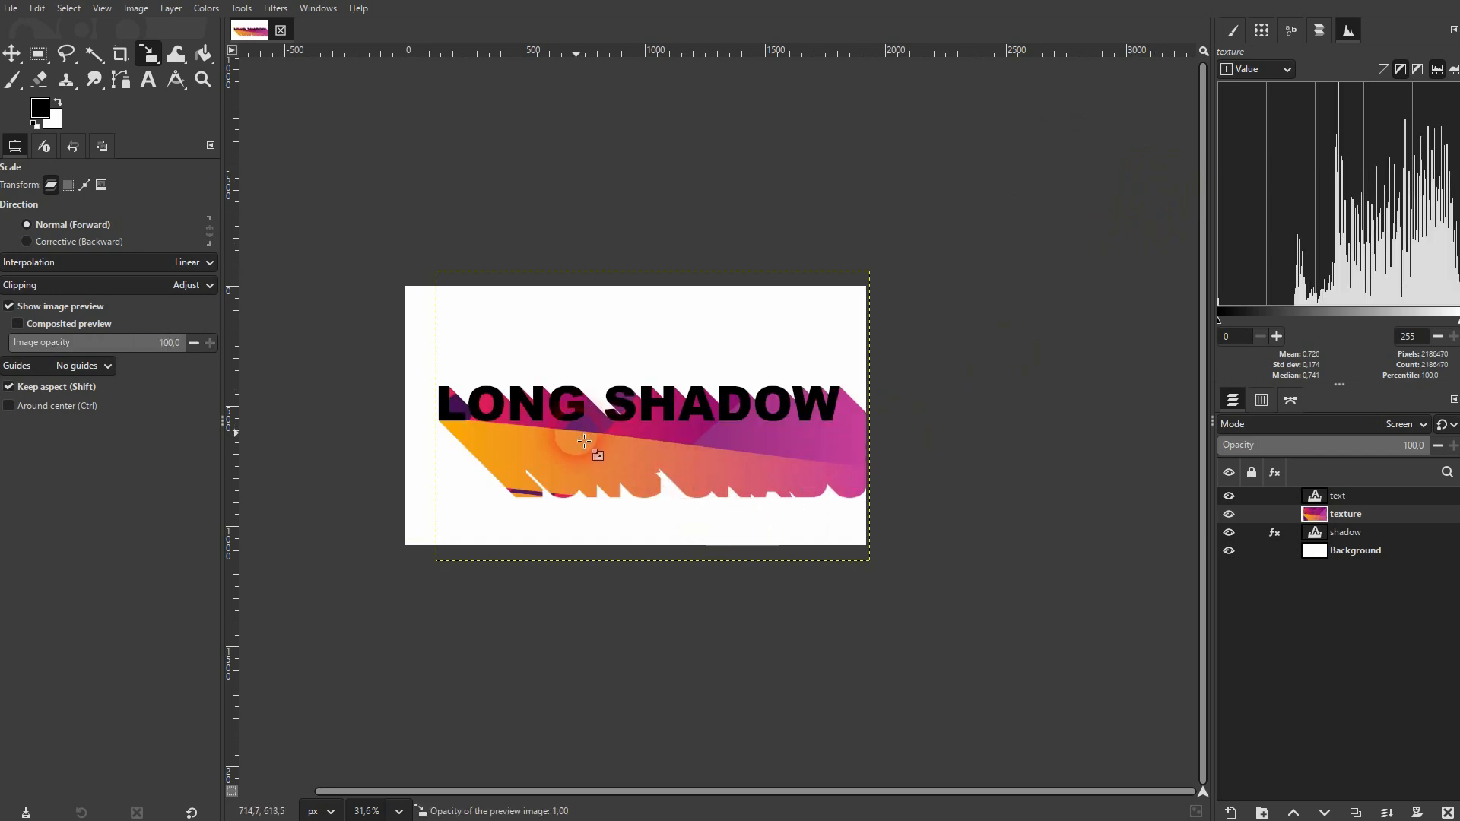
scroll(584, 441, down, 4)
ctrl+scroll(584, 441, up, 5)
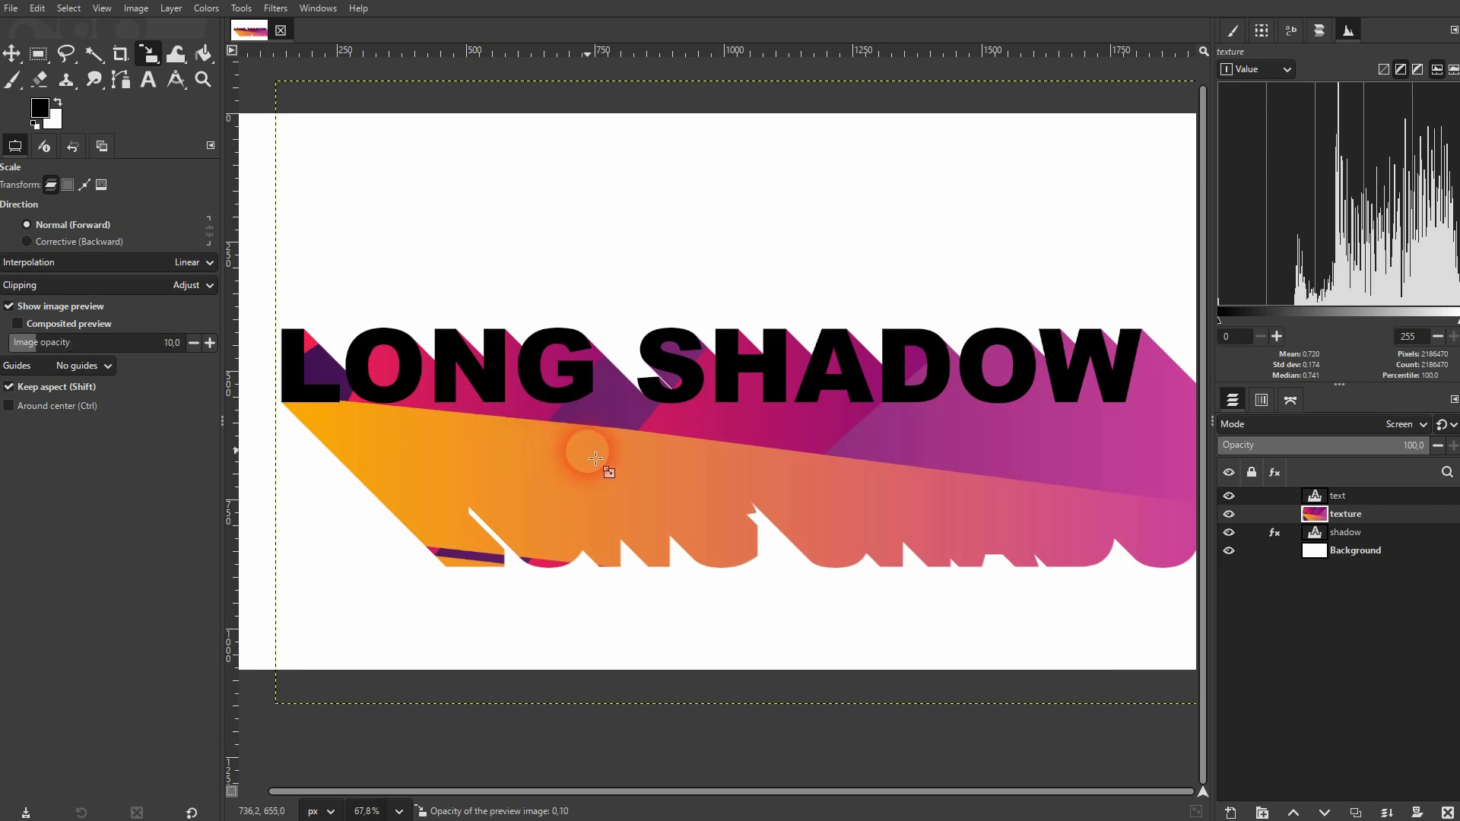
scroll(595, 459, down, 2)
scroll(593, 456, up, 1)
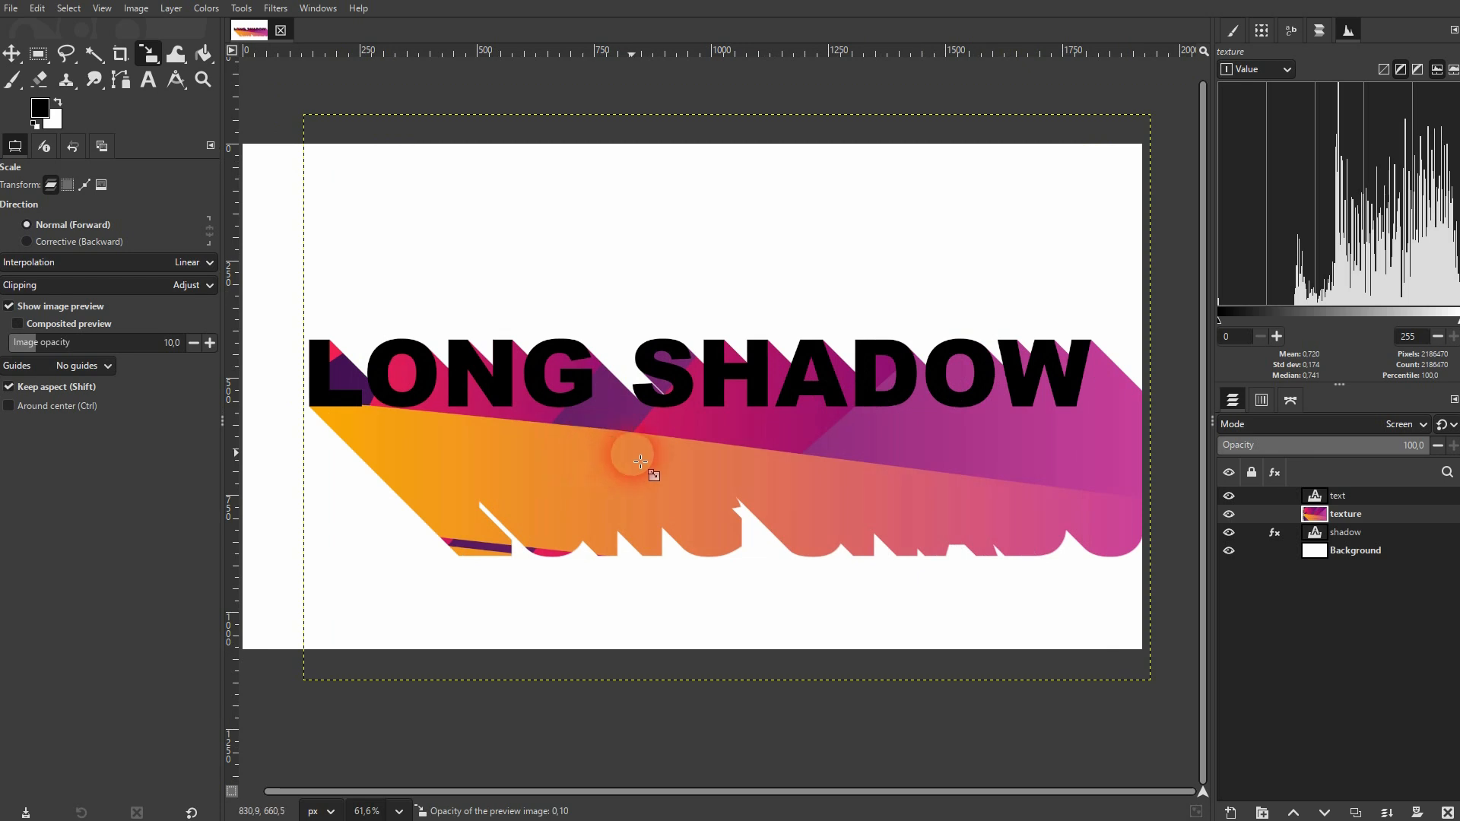
click(13, 55)
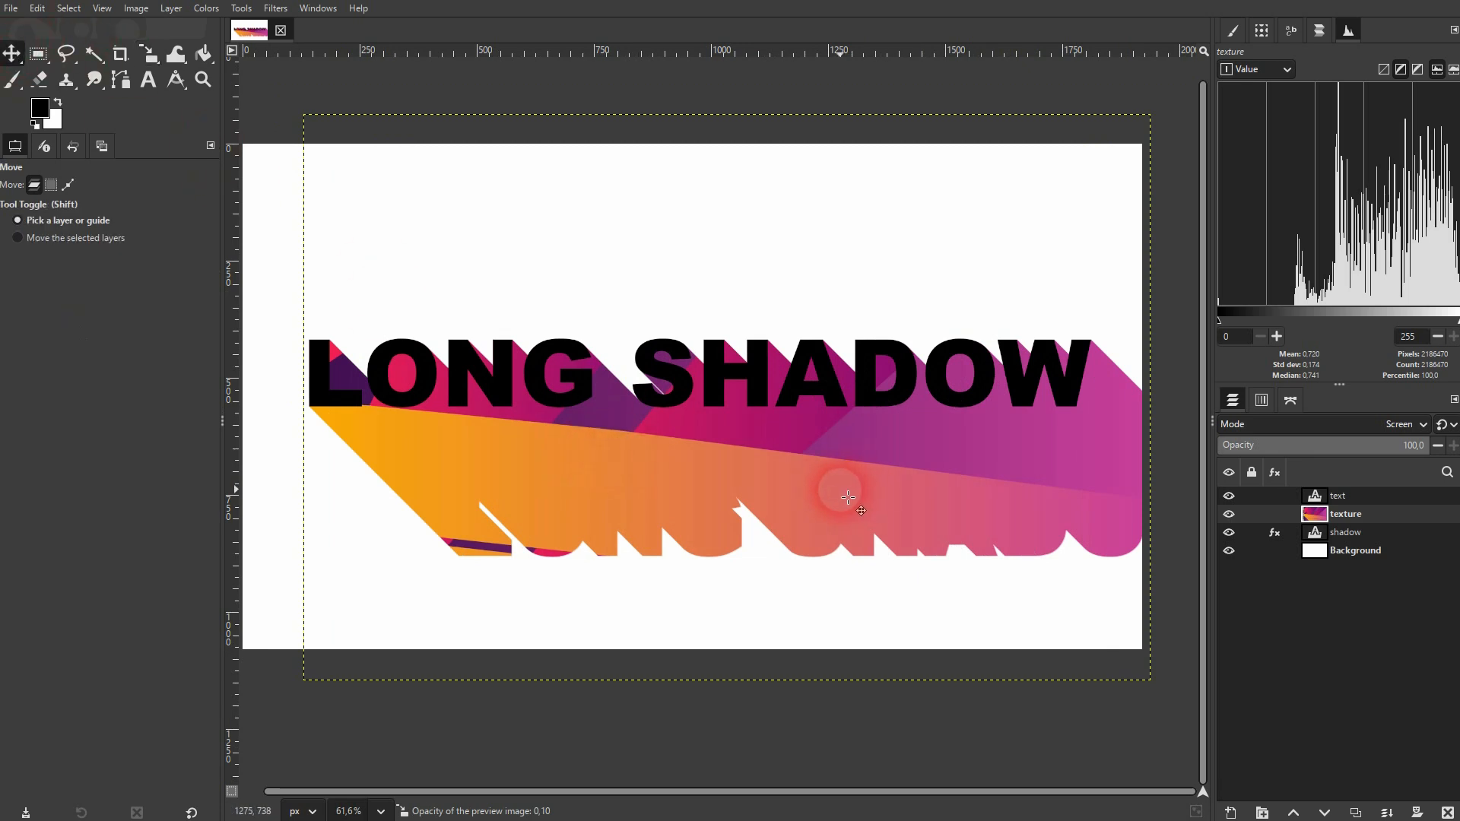
Replace the texture layer with the images.jpg picture, placed between the text and shadow layers.
click(1447, 813)
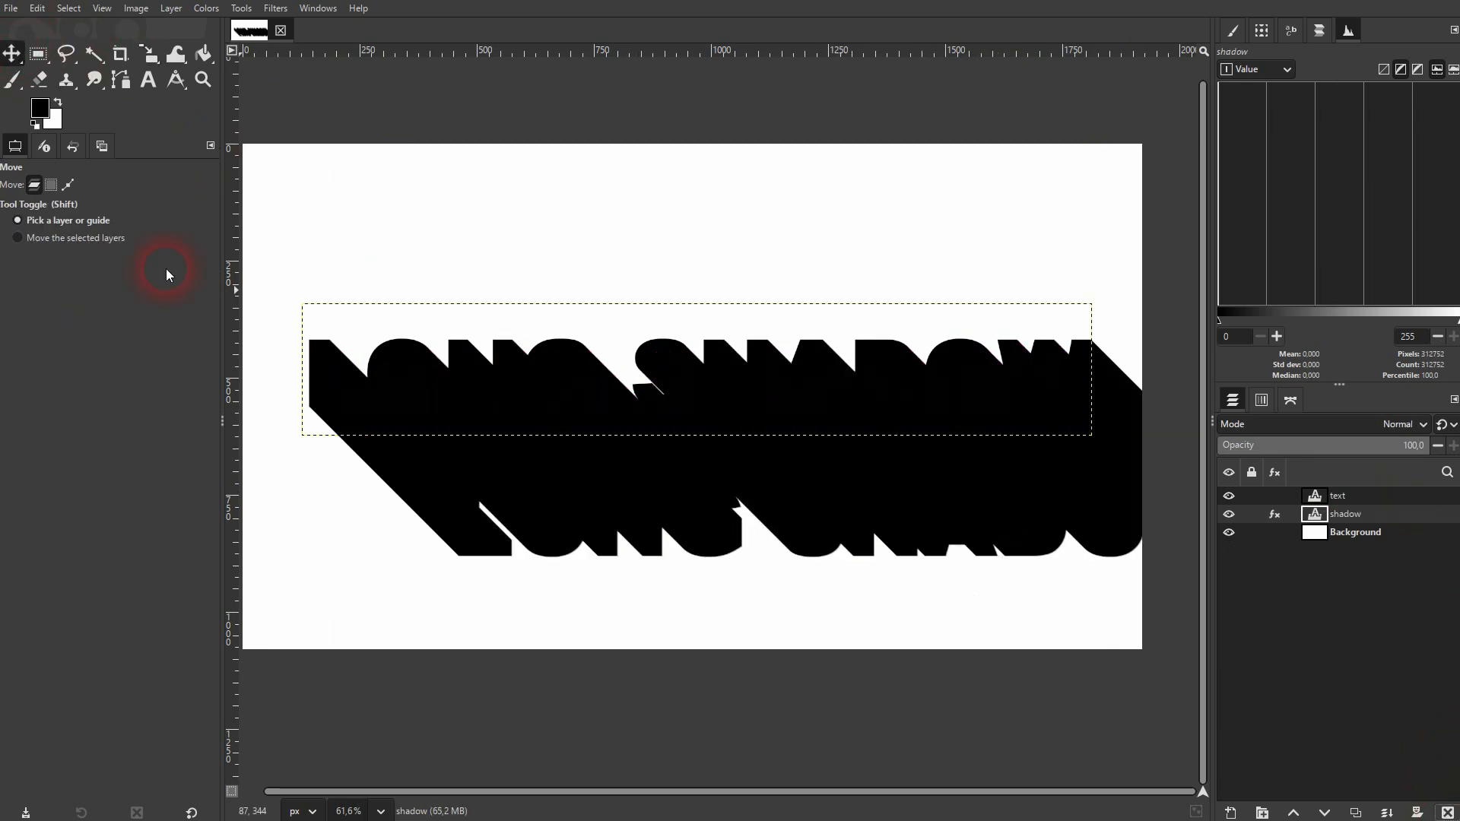
scroll(260, 213, down, 5)
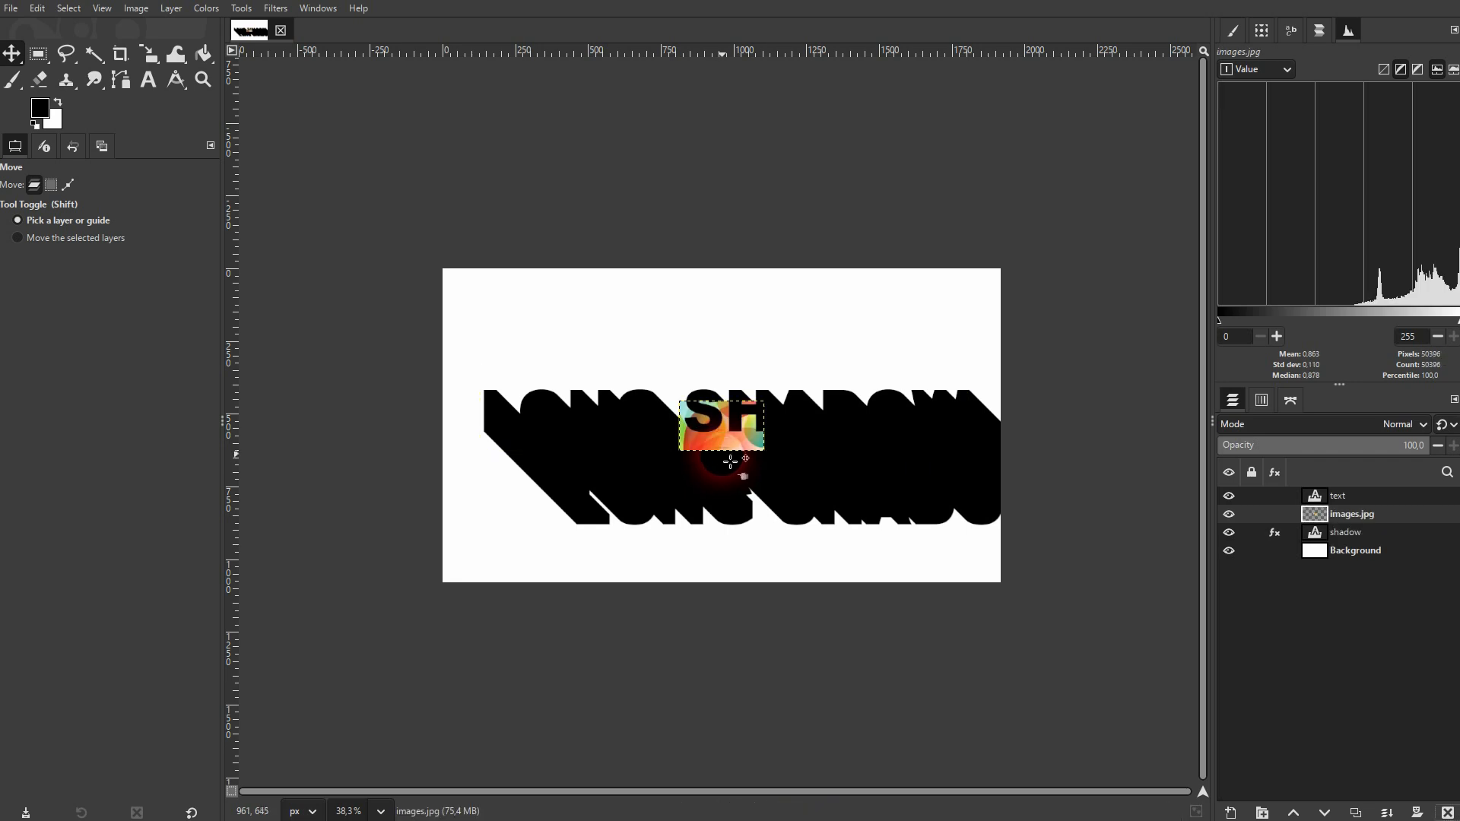
Scale the images.jpg layer to about 1906 × 1119 px and shift it diagonally to cover the long shadow.
click(152, 53)
click(775, 418)
drag(776, 423, 1034, 420)
click(1151, 185)
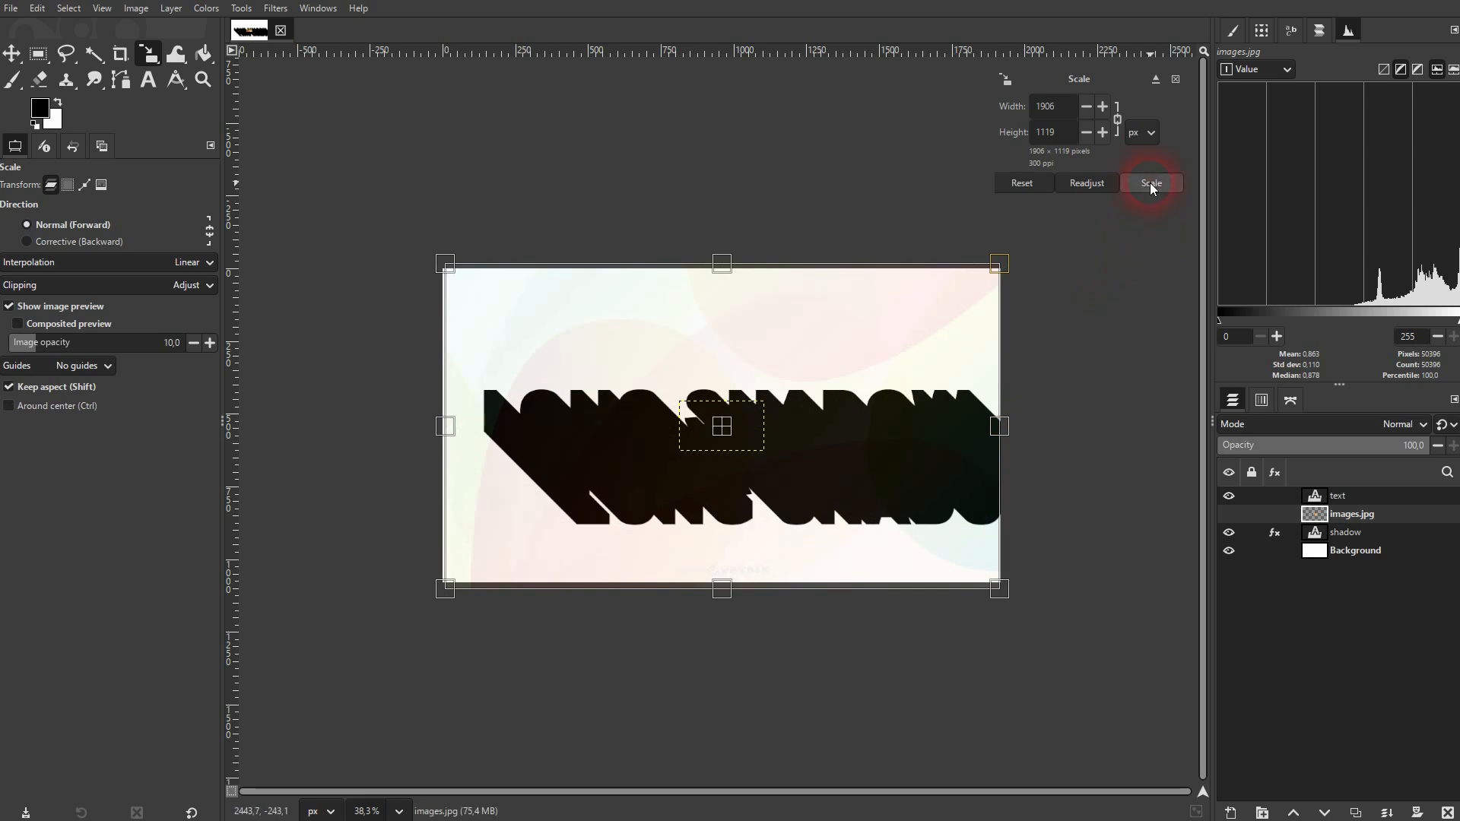
click(13, 55)
drag(726, 486, 752, 517)
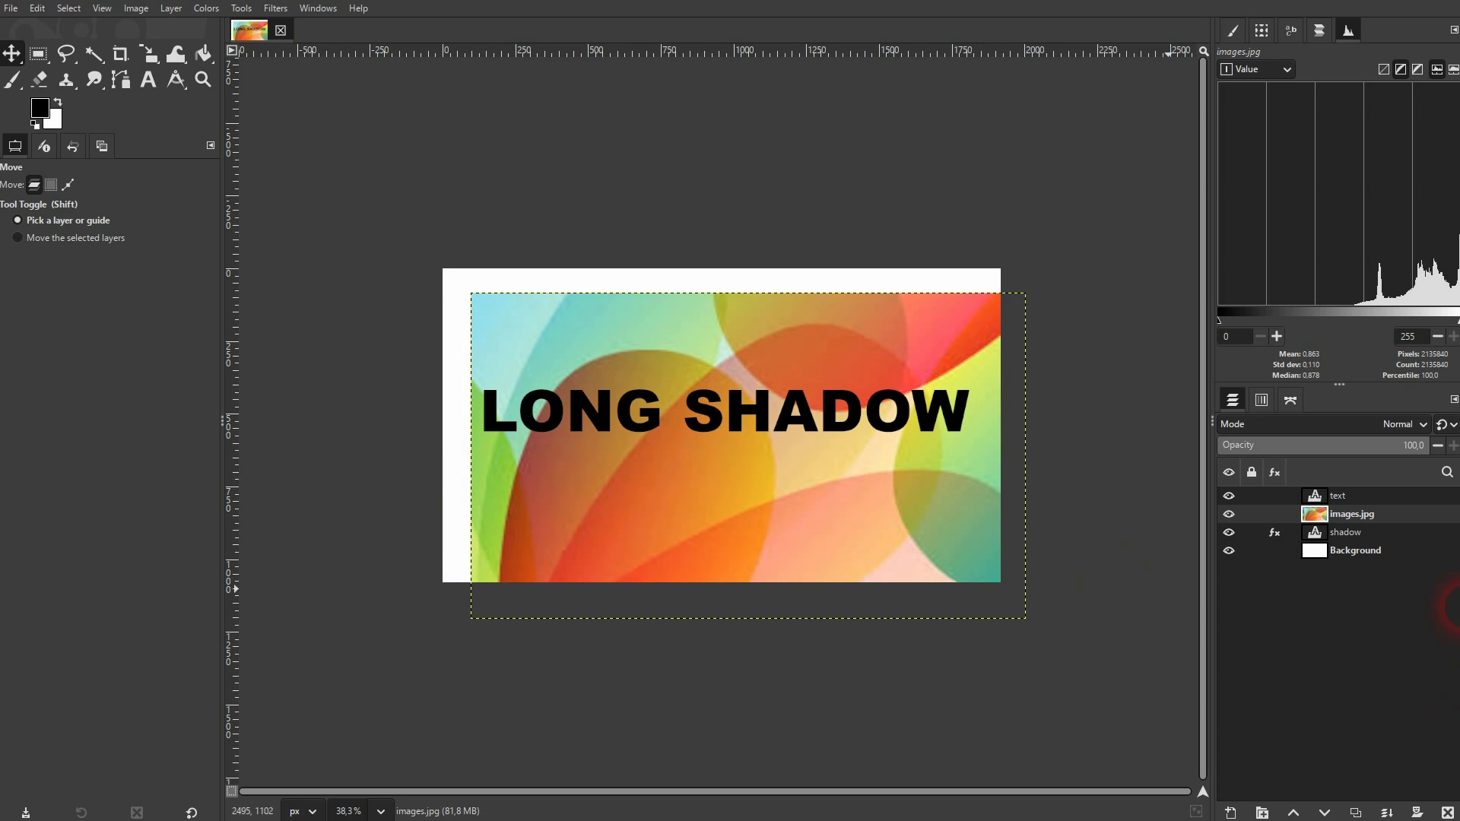
Set the images.jpg layer's blend mode to Screen and select the text layer.
click(1408, 430)
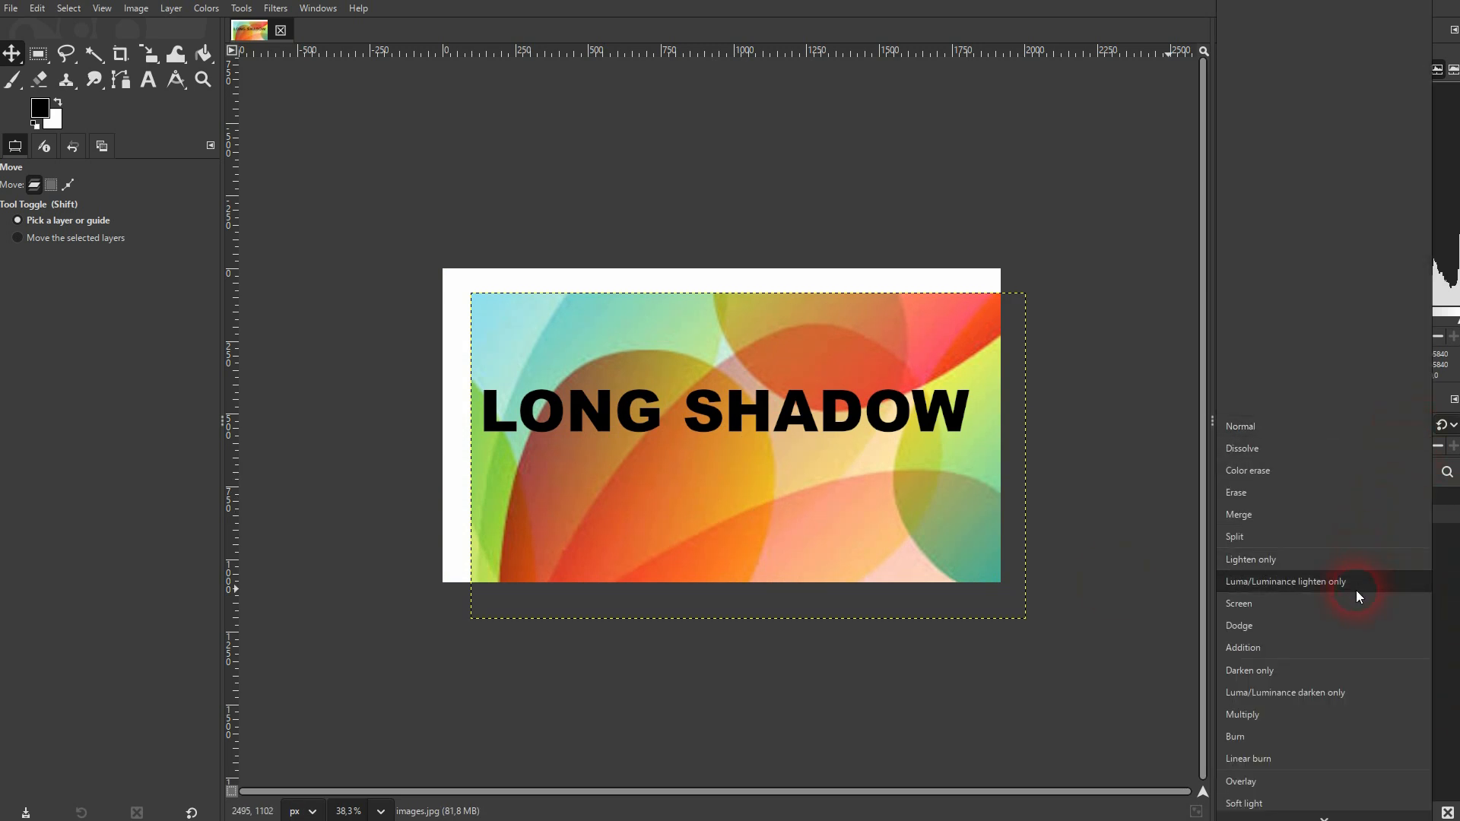
click(1352, 605)
ctrl+scroll(802, 464, up, 5)
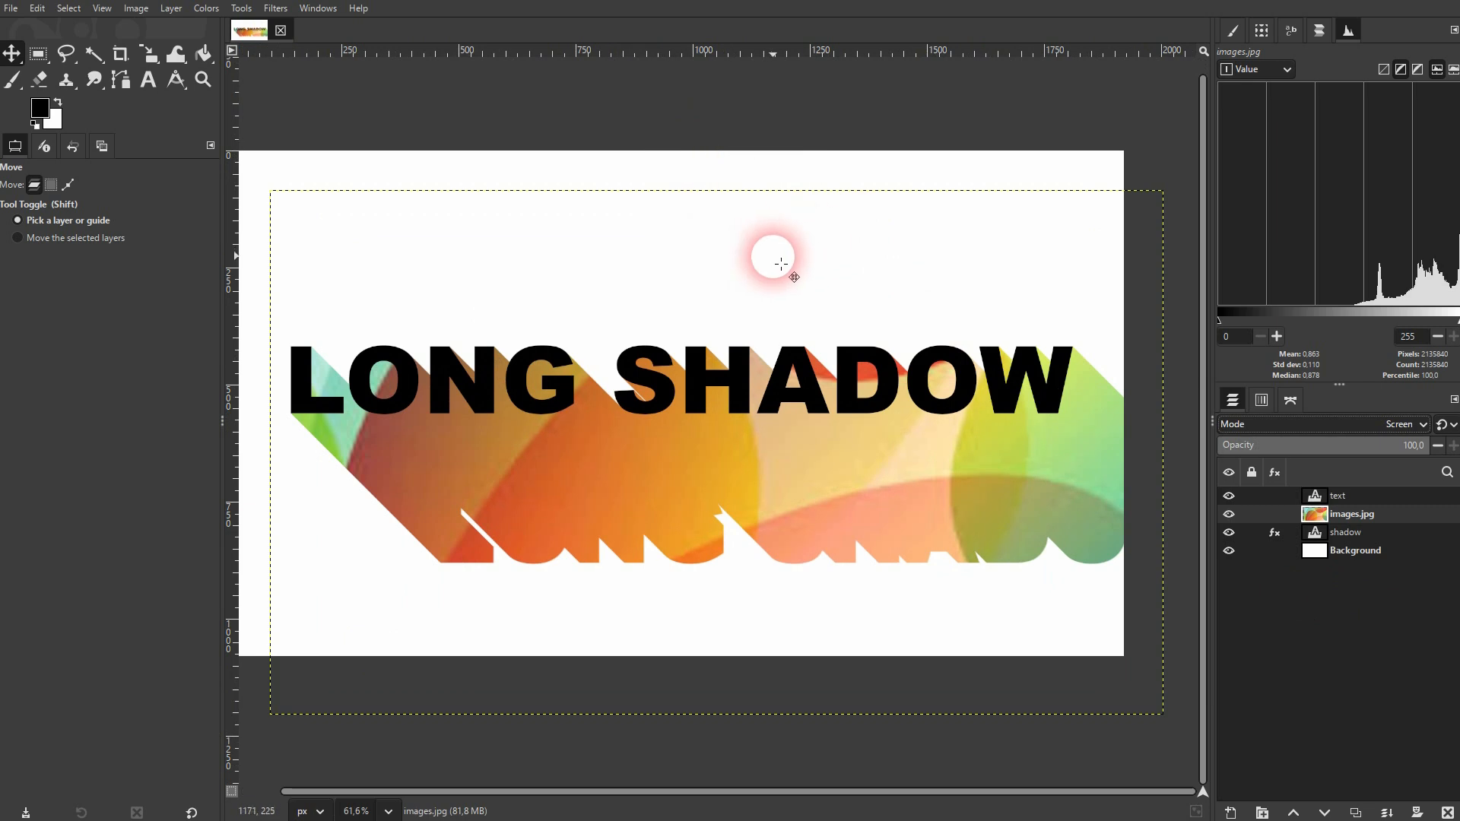
click(1365, 502)
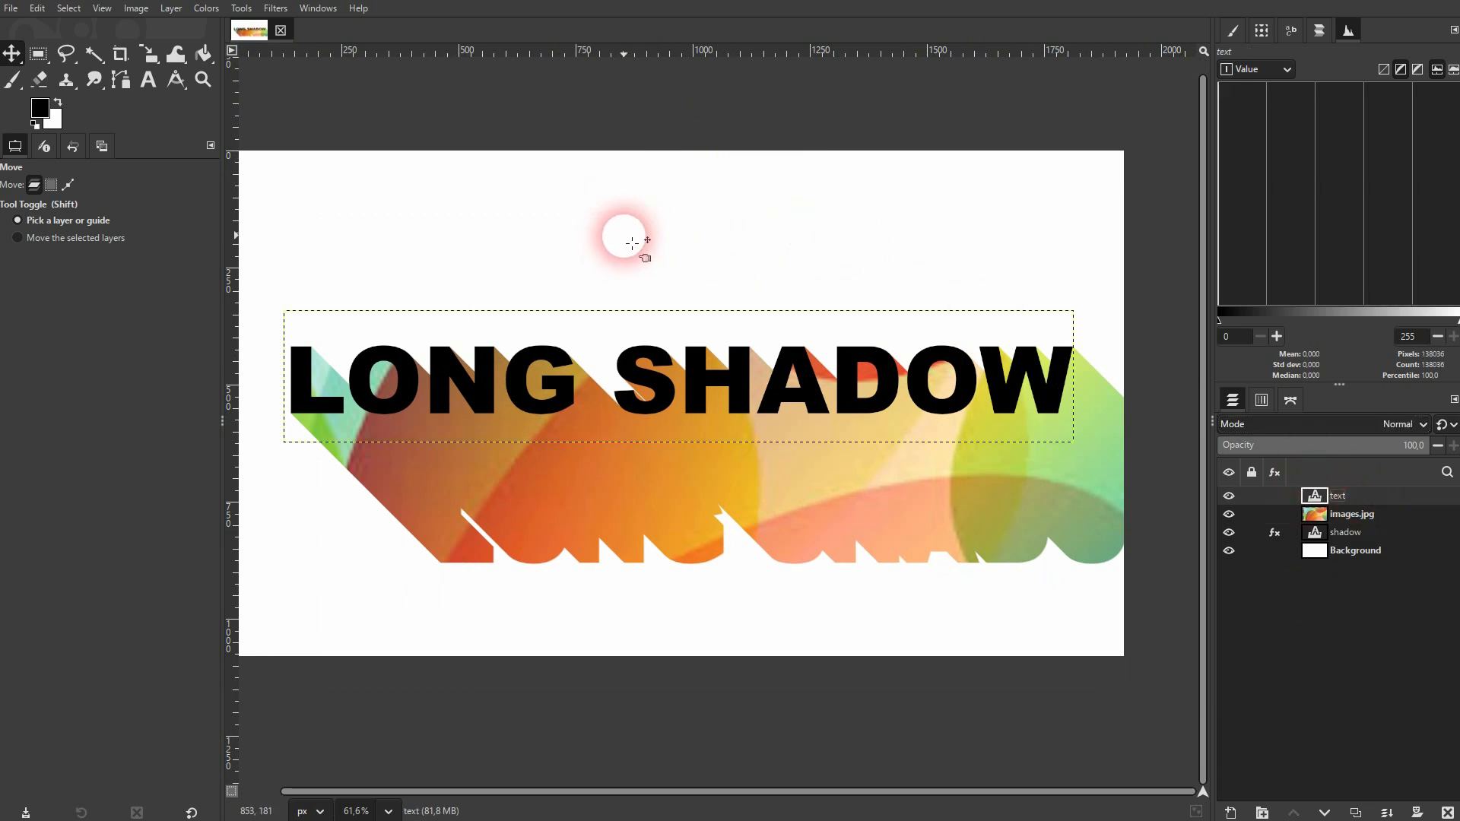
ctrl+scroll(634, 250, down, 2)
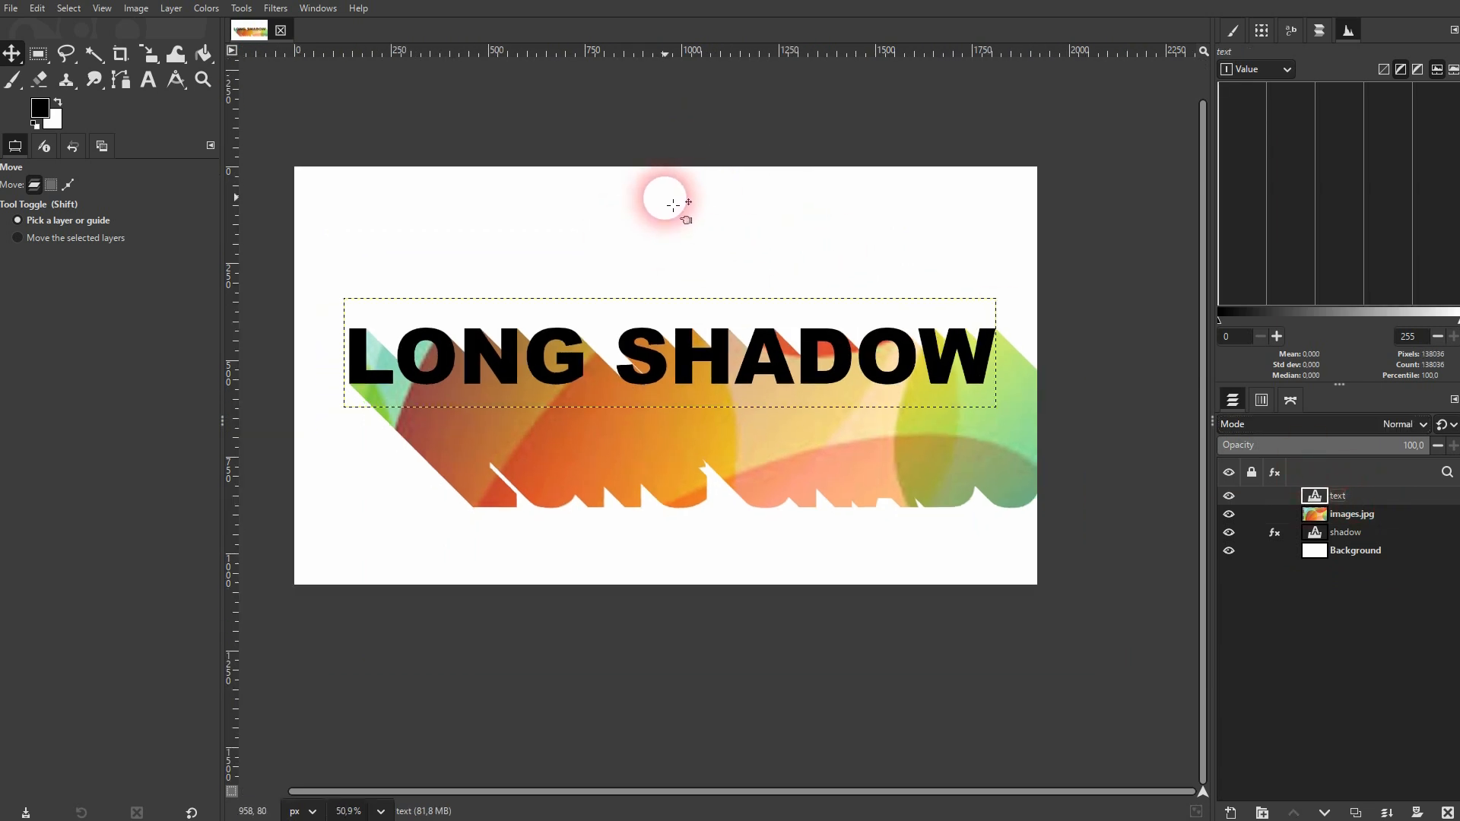
Export the image to the Desktop as tutorial.png with the default PNG settings.
click(13, 9)
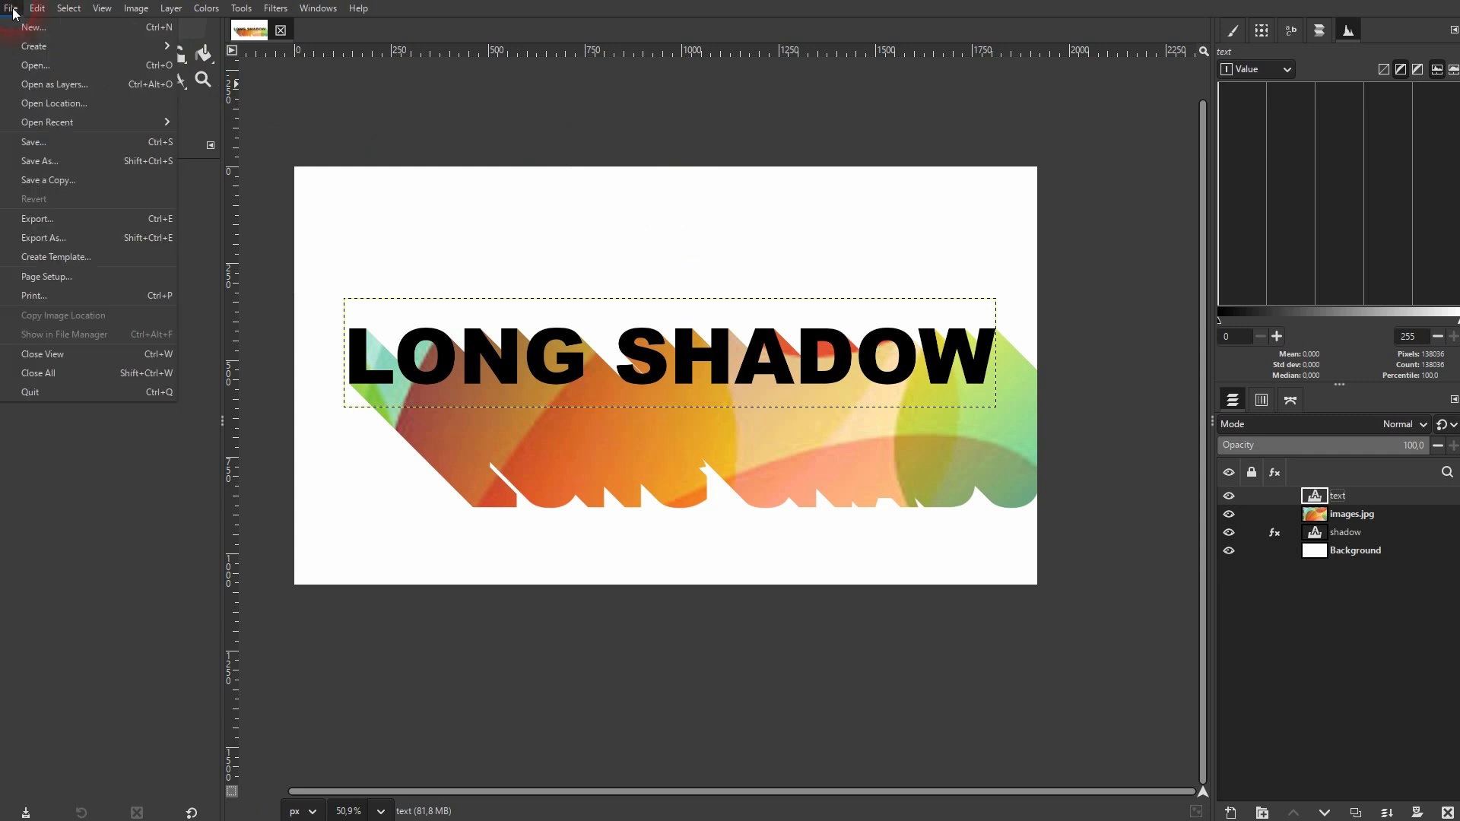
click(112, 238)
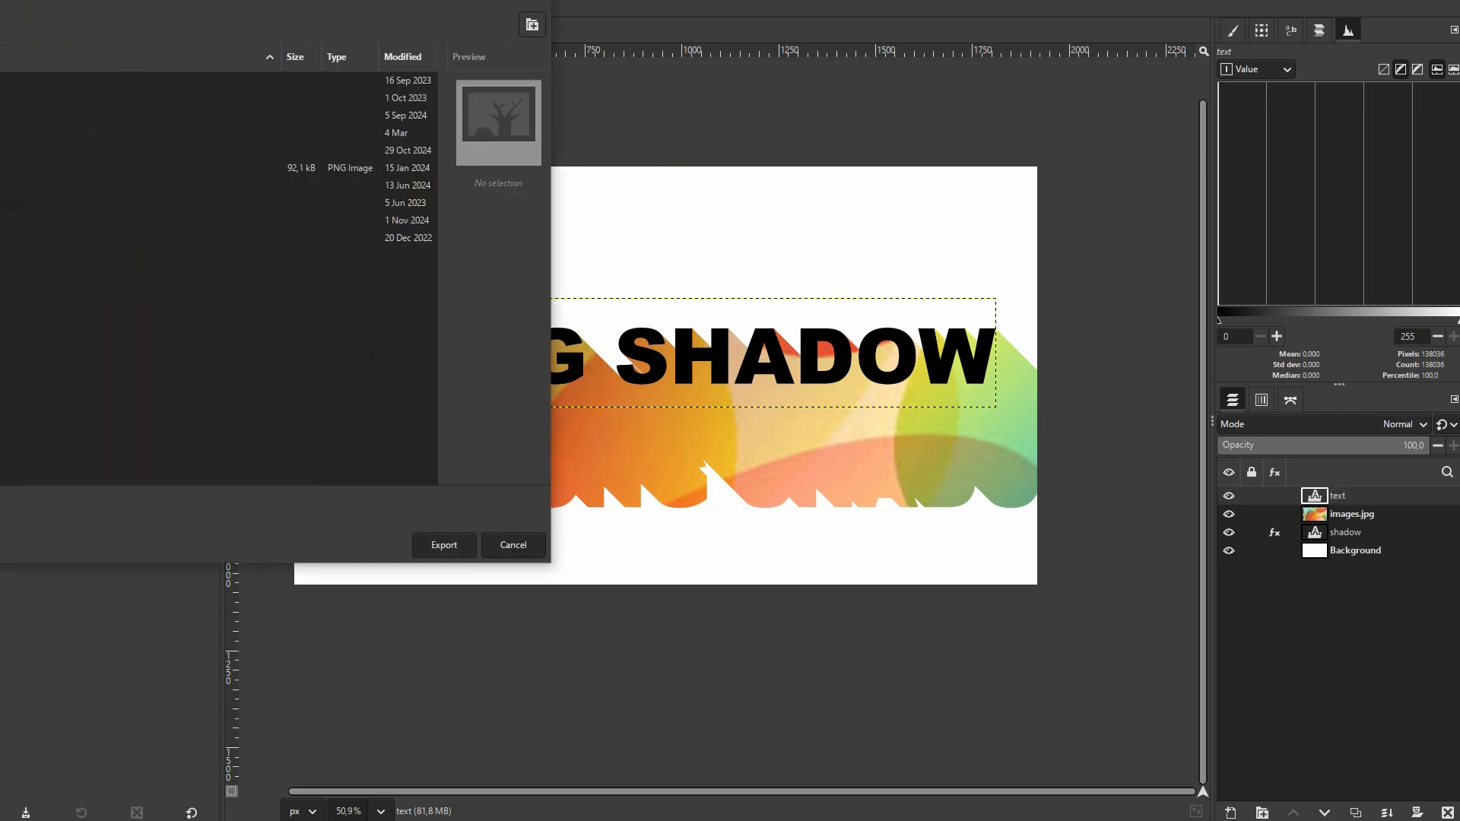
drag(52, 67, 71, 117)
click(61, 179)
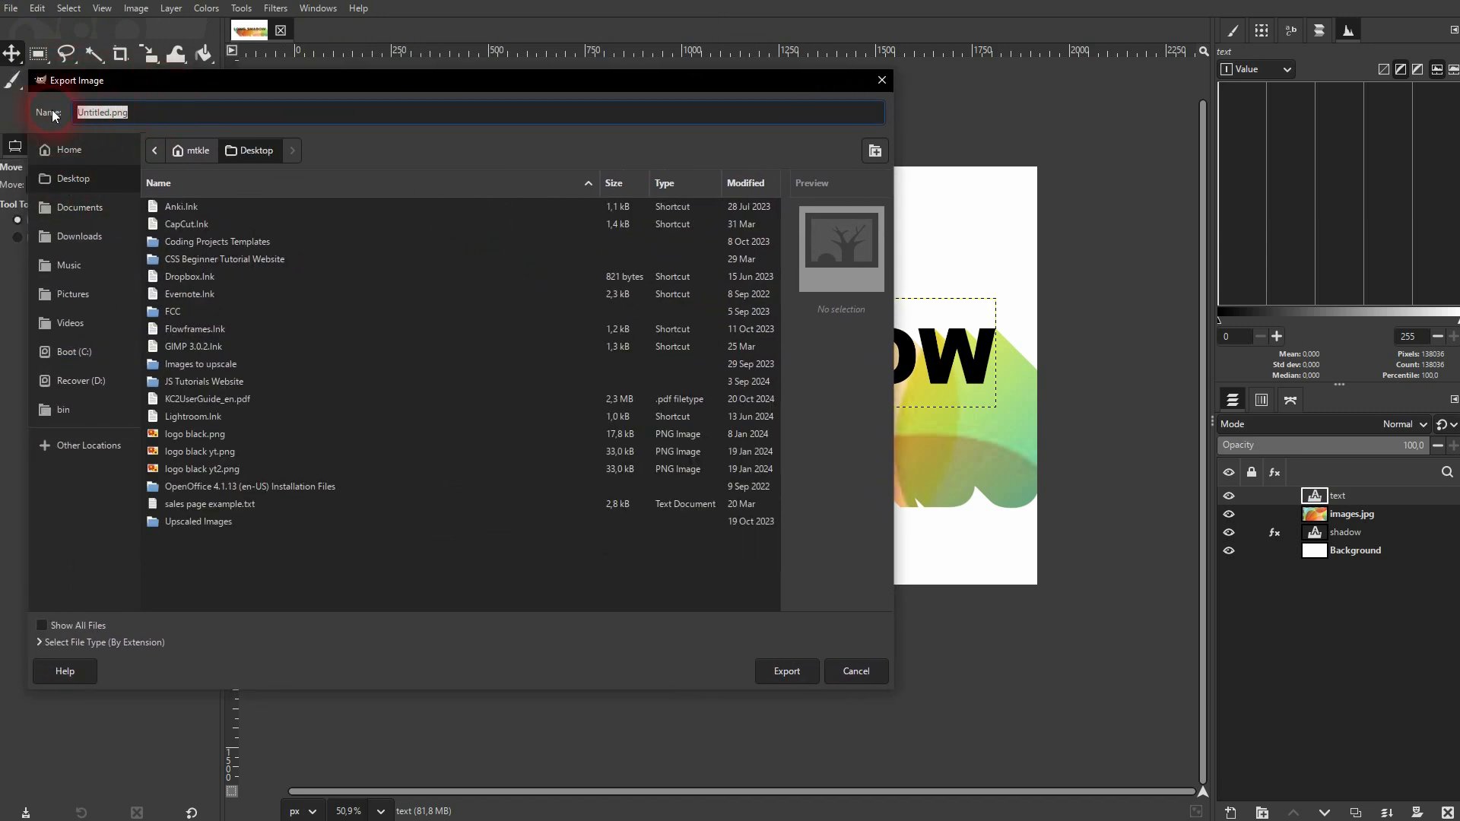
text(tutorial.png)
click(787, 672)
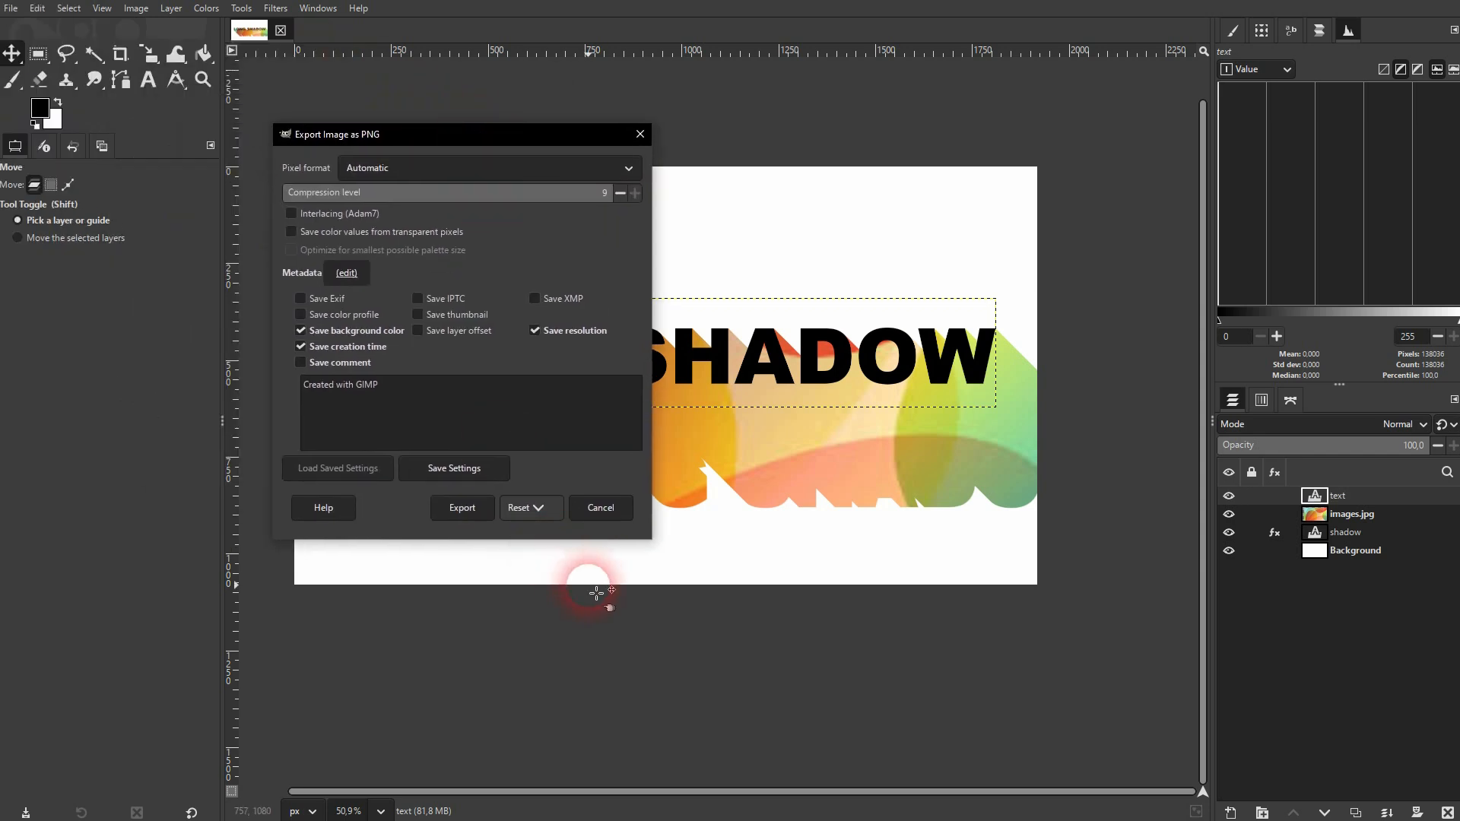
click(452, 510)
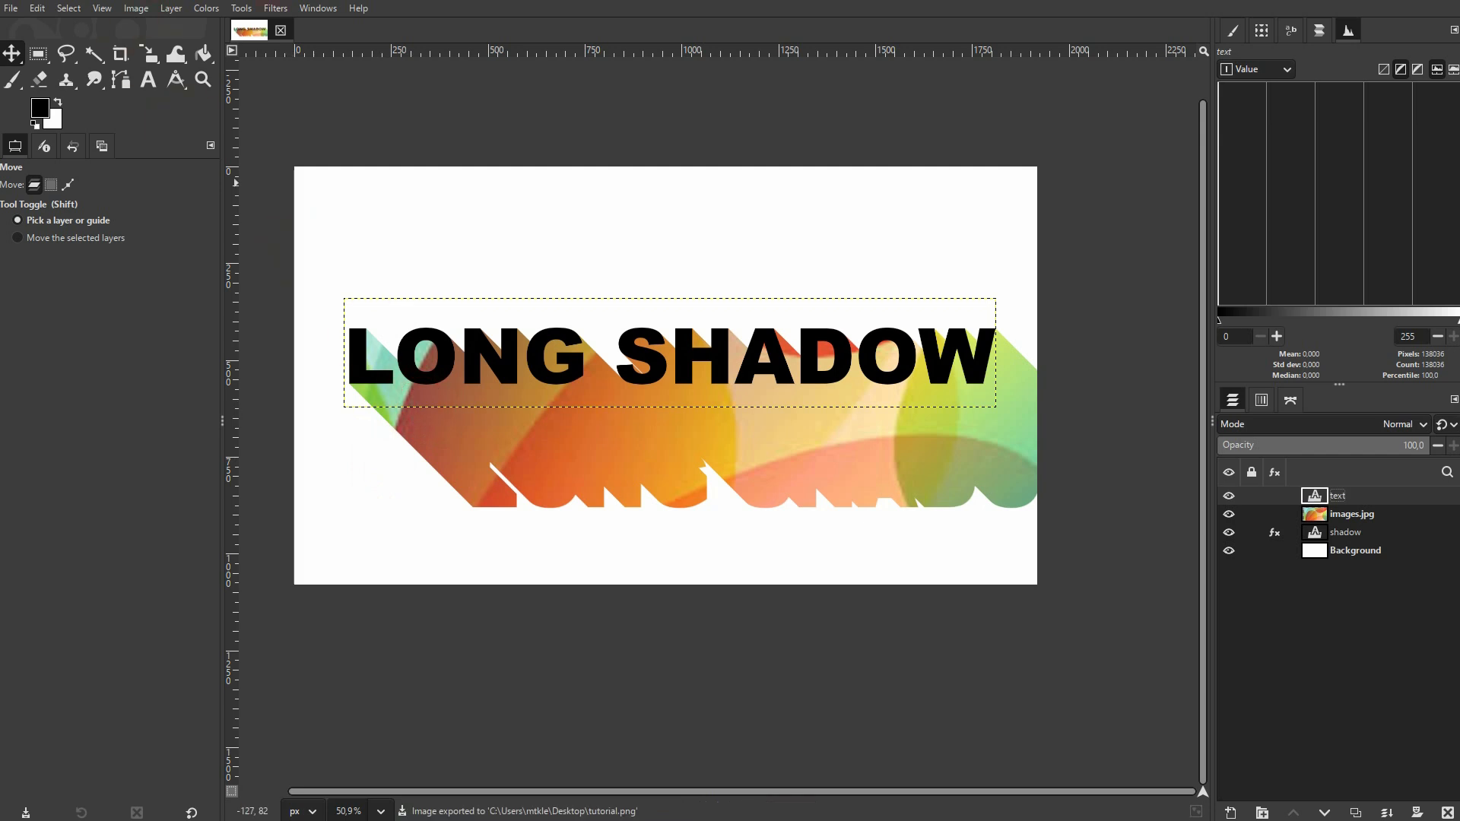
Close the current image discarding its changes, and open abstract-colorful-geometric-overlapping-background-and-texture-free-vector.jpg as a new image.
click(281, 31)
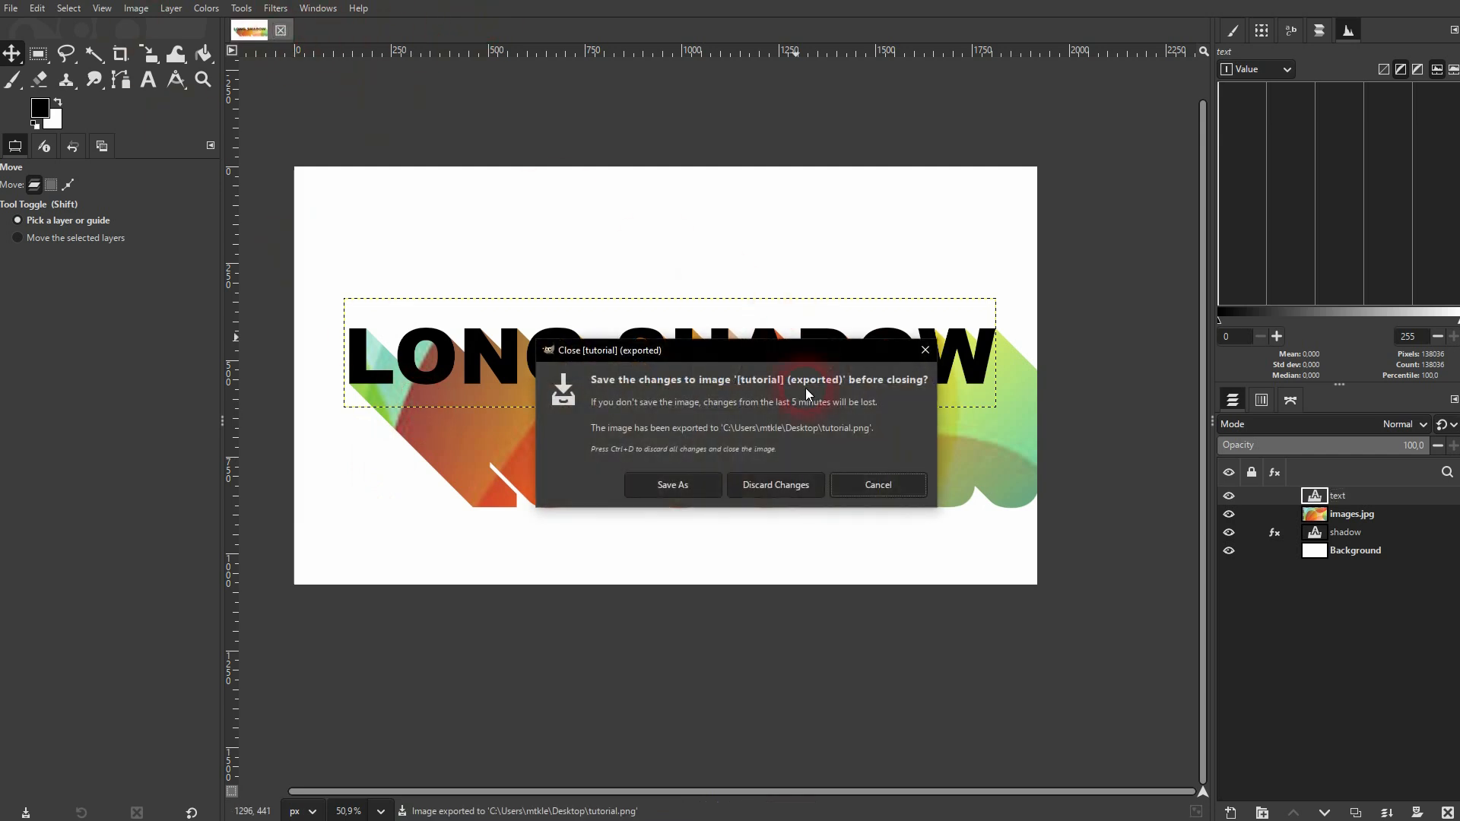
click(795, 486)
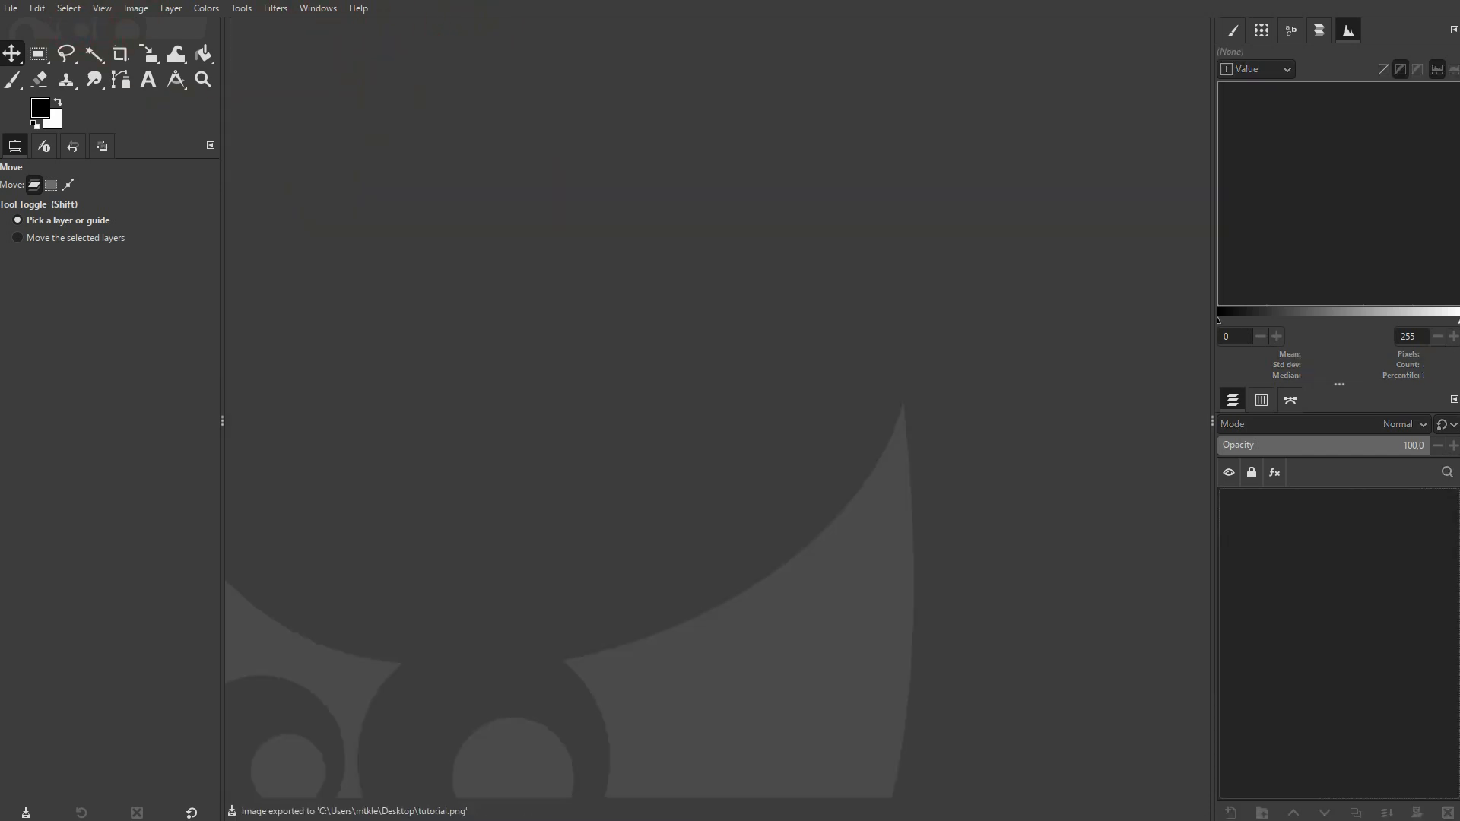
drag(0, 215, 482, 215)
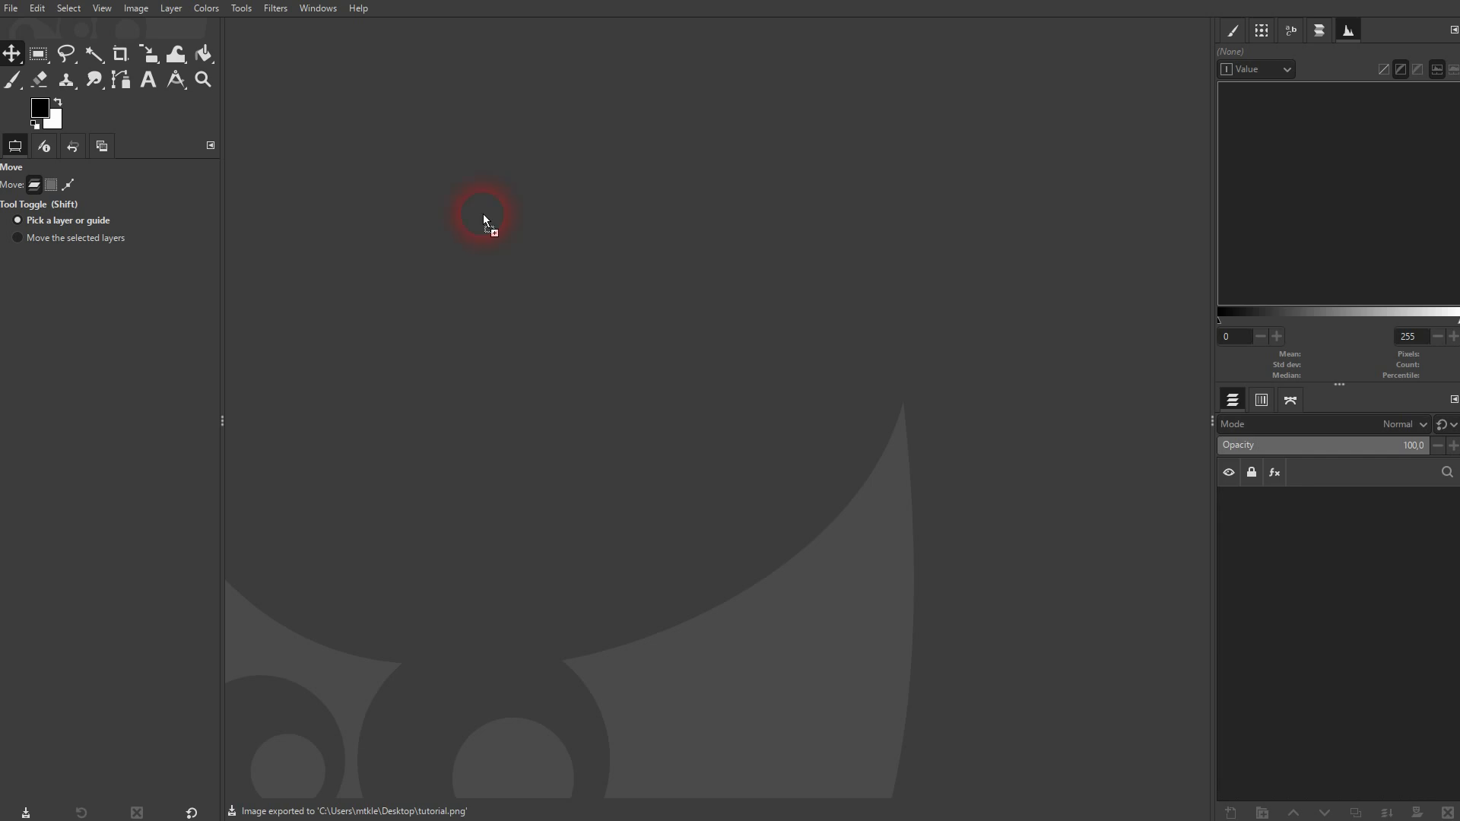
drag(721, 383, 728, 382)
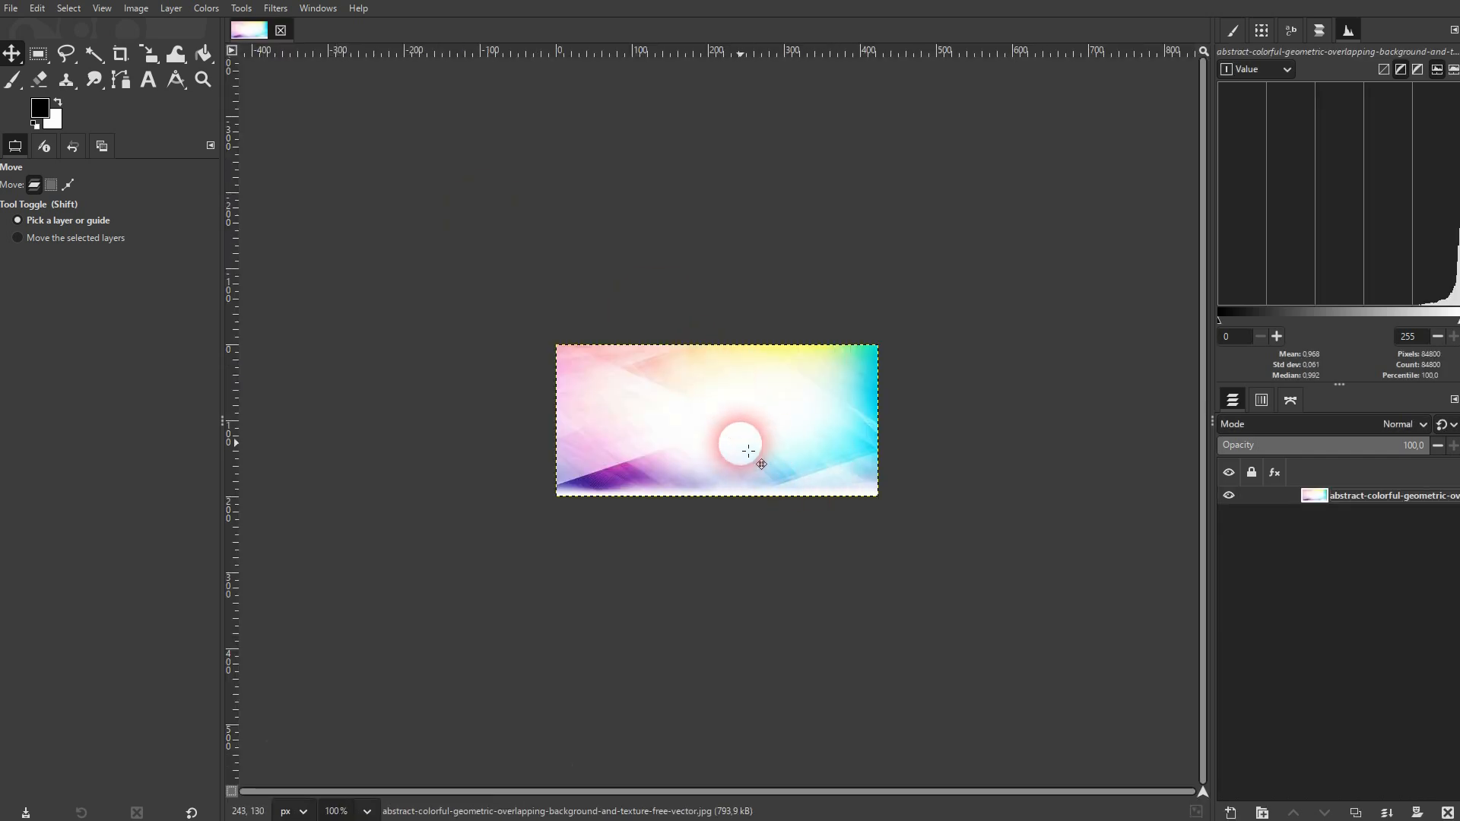
scroll(765, 457, up, 3)
scroll(766, 457, up, 1)
scroll(540, 426, up, 1)
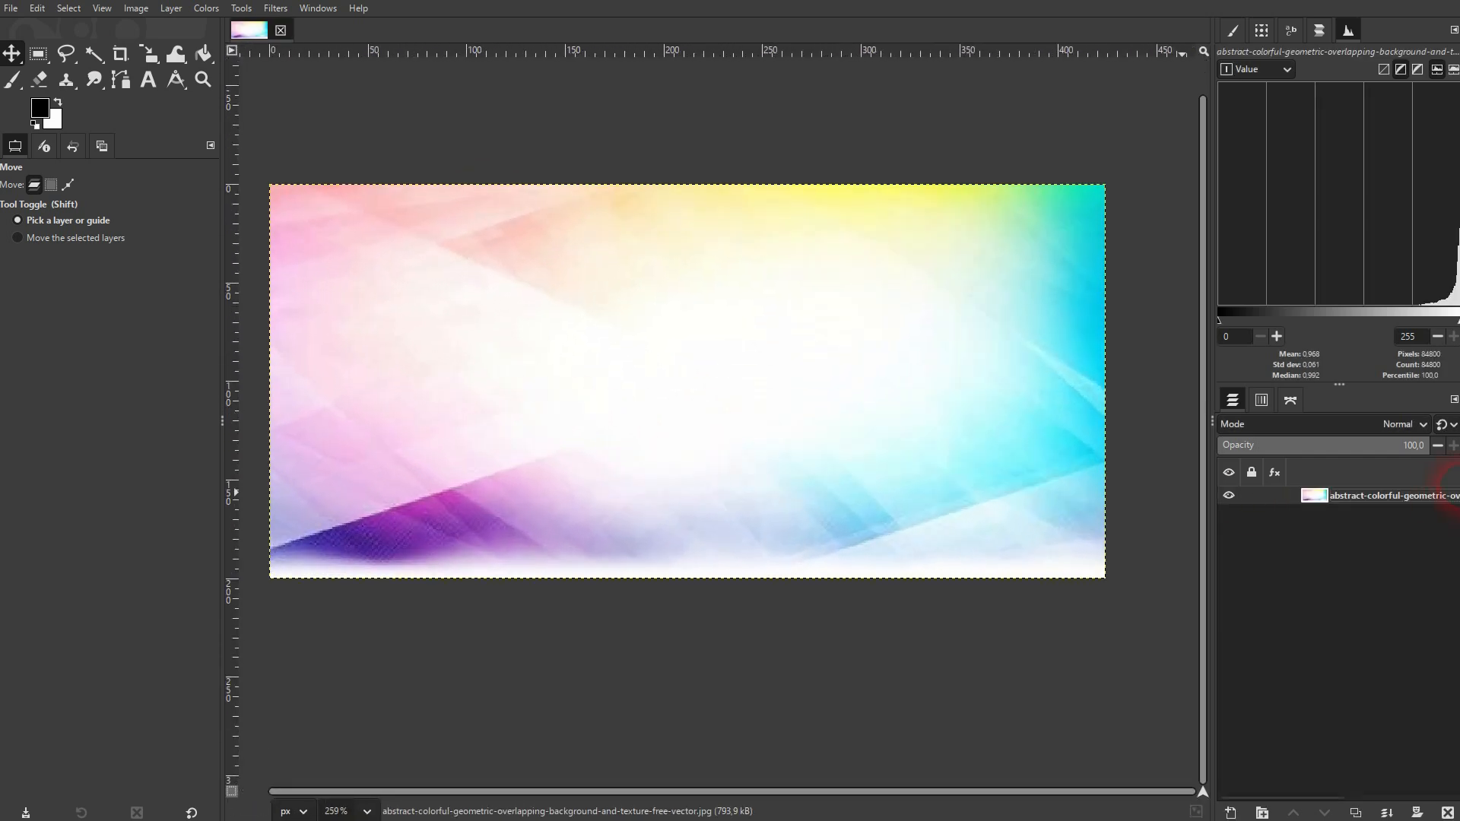
Rename the opened picture's only layer to background.
double_click(1395, 499)
text(bac)
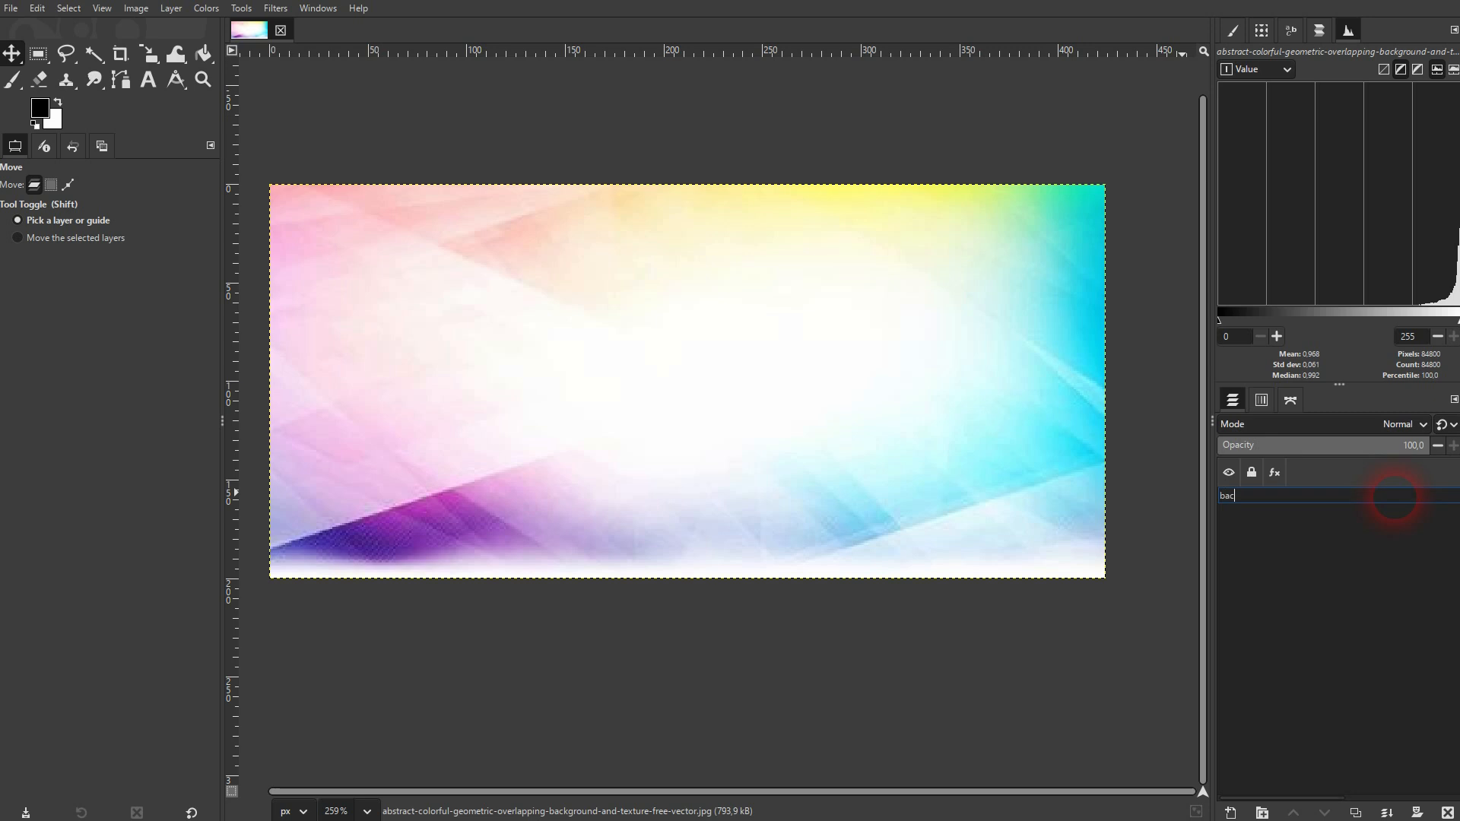
text(kground)
key(Return)
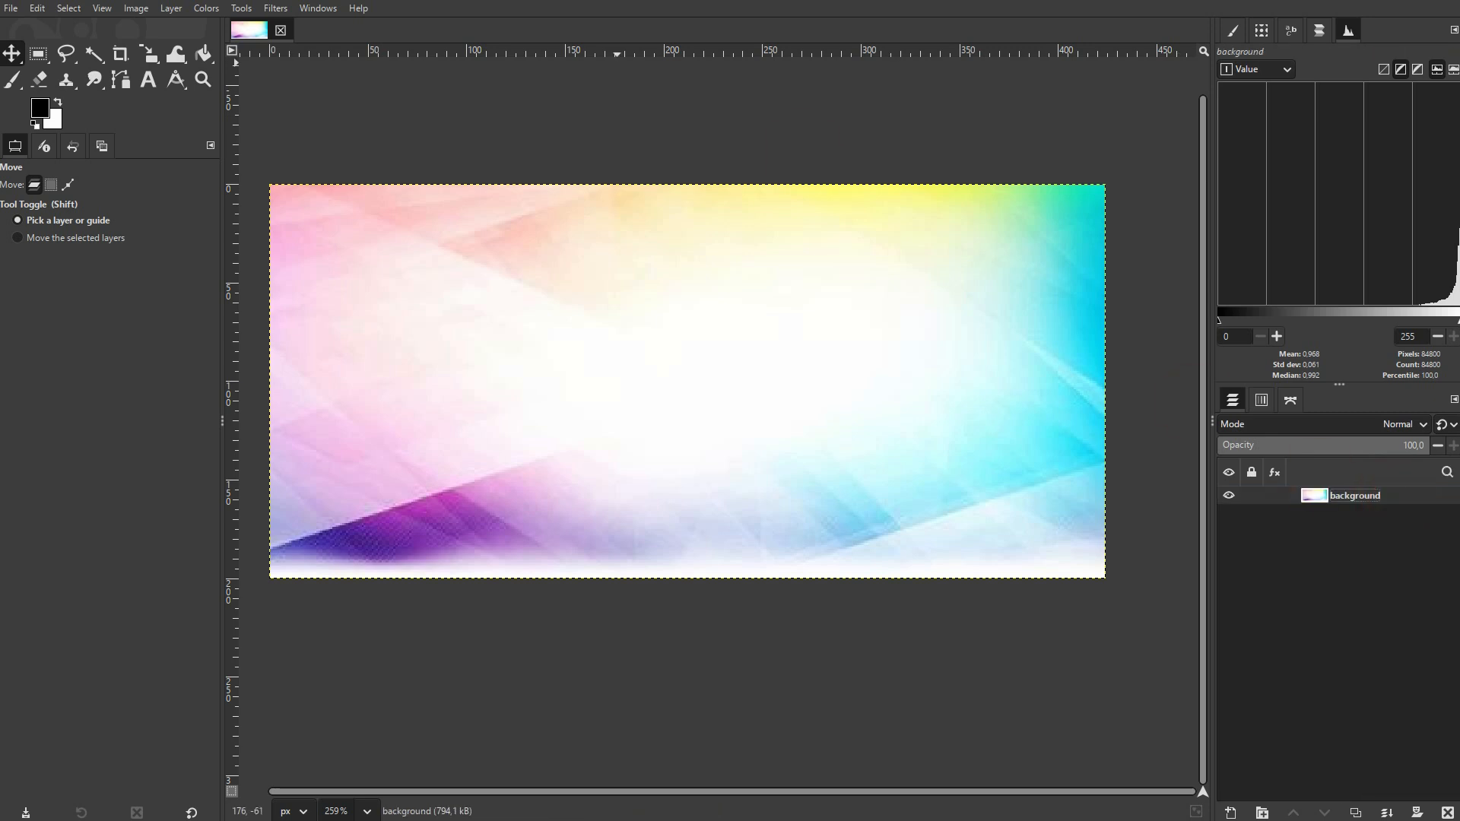
Switch to the file manager and bring tutorial.png from the Desktop into the image as a new layer above background.
key(alt+Tab)
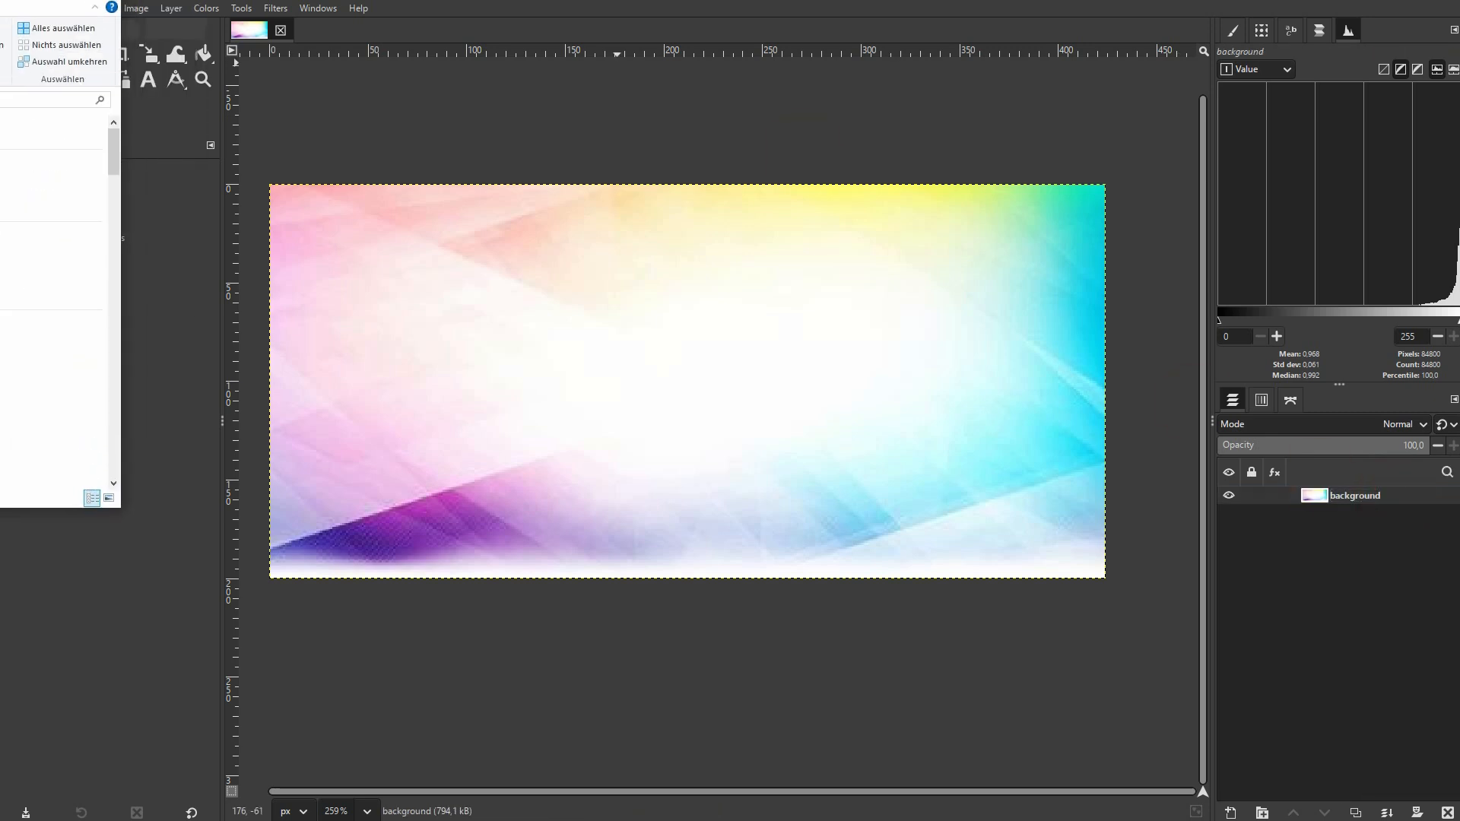
drag(0, 0, 108, 9)
drag(0, 0, 79, 0)
click(0, 164)
scroll(78, 343, down, 1)
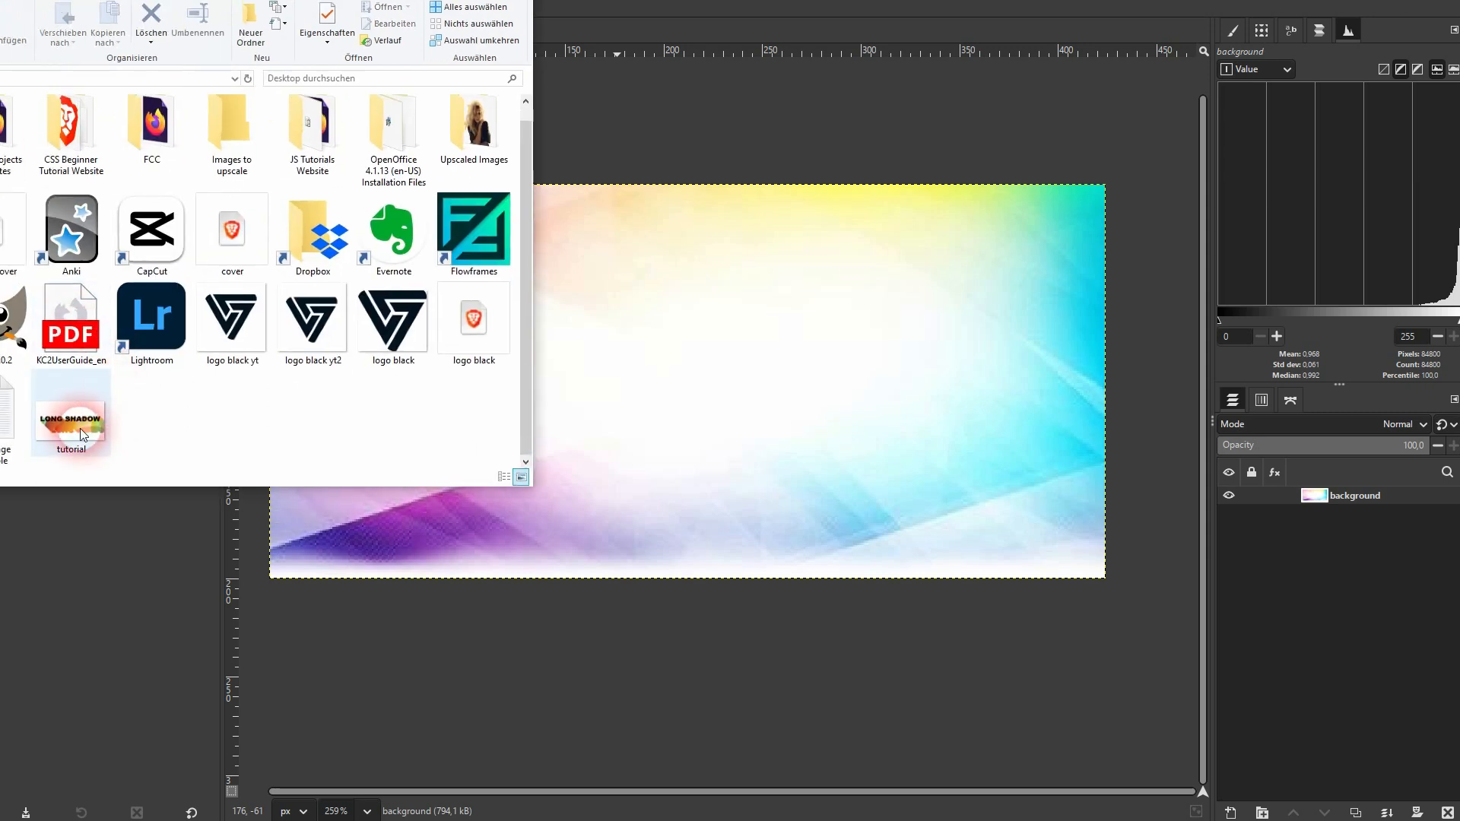
drag(80, 428, 857, 454)
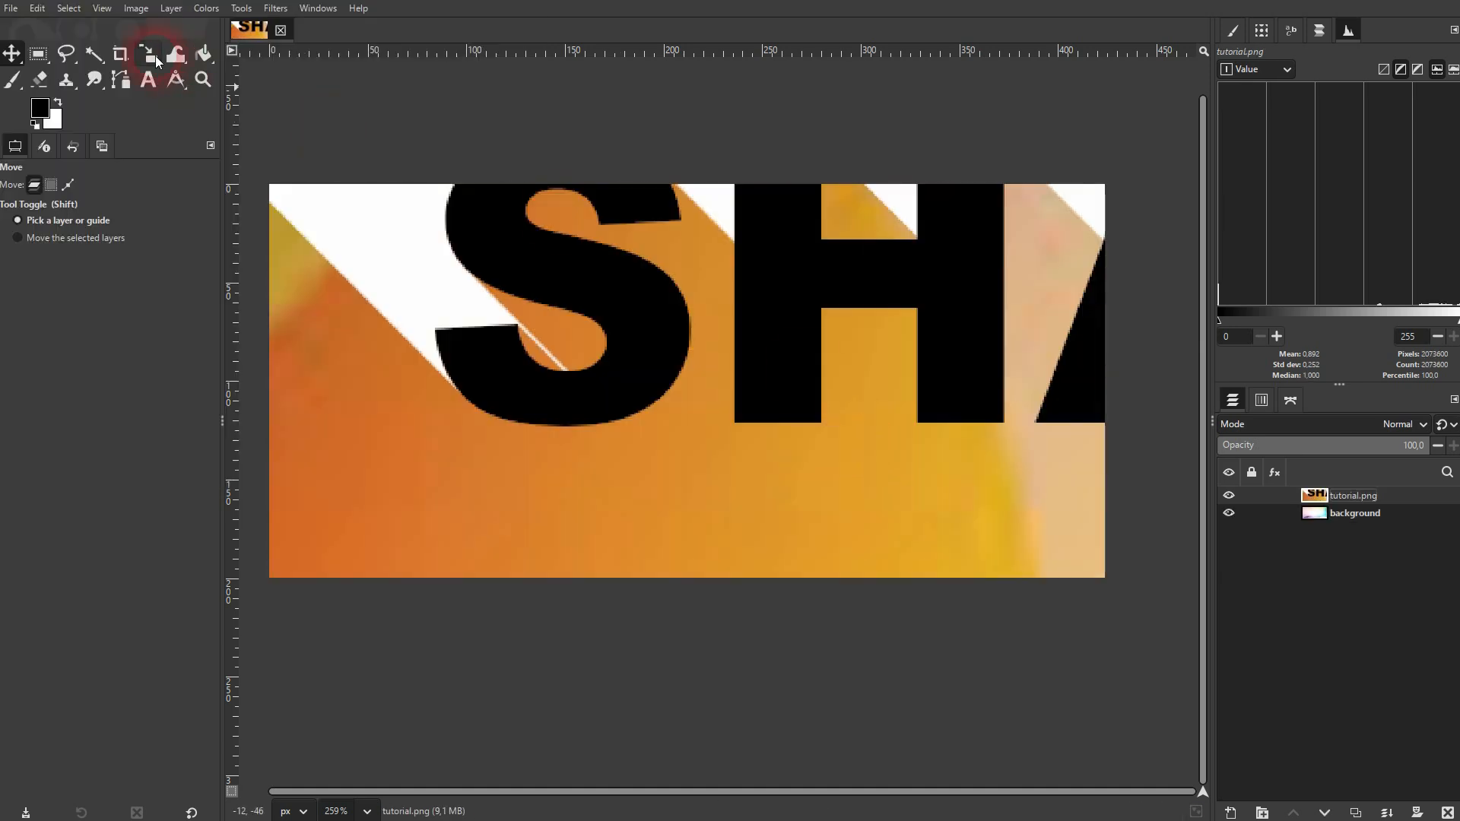
Scale the tutorial.png layer proportionally around its centre to about 280 × 158 px so it fits inside the background.
click(155, 56)
click(750, 352)
scroll(750, 355, down, 4)
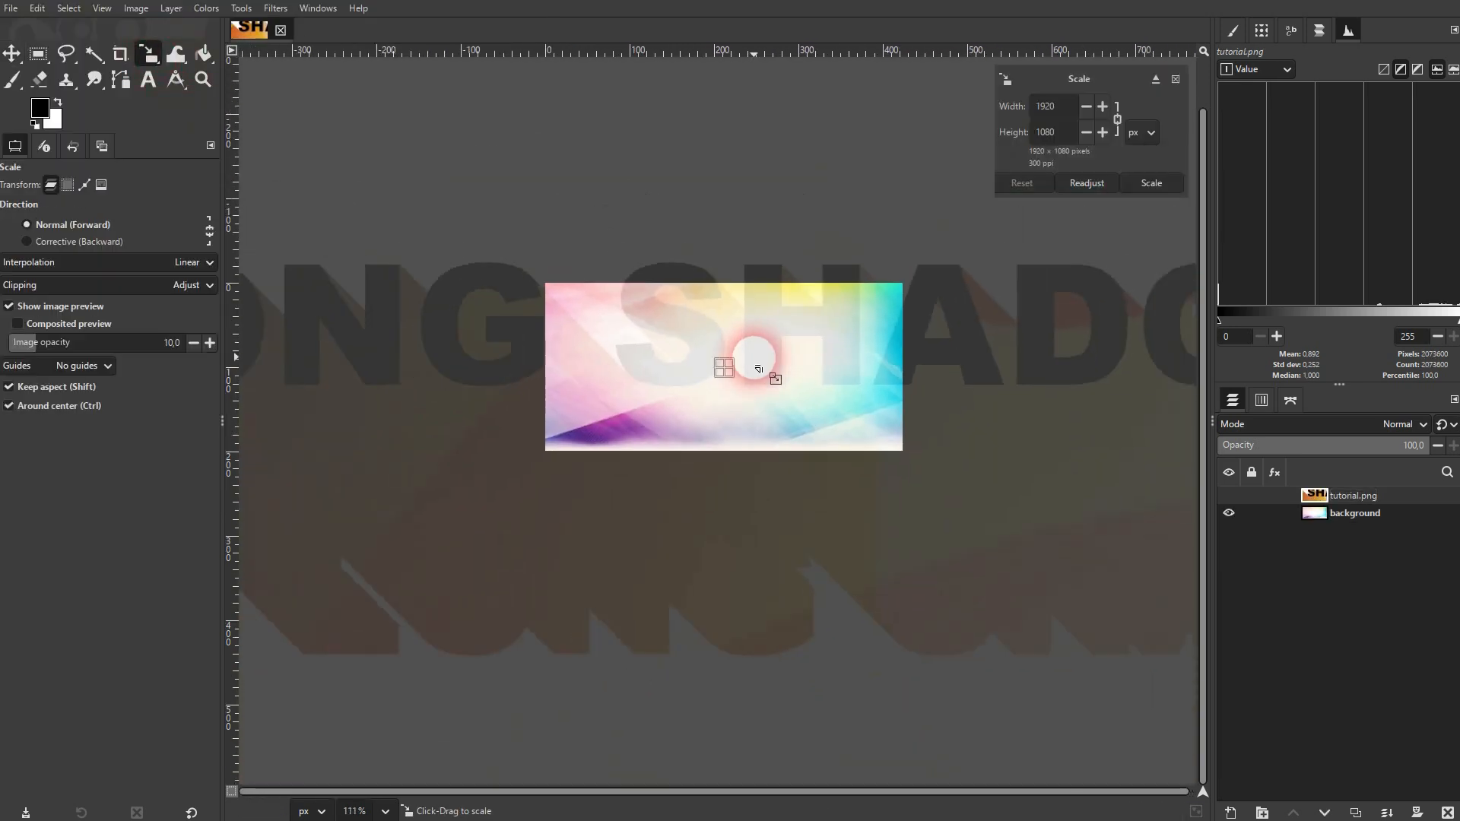
scroll(758, 368, down, 5)
drag(747, 511, 745, 376)
scroll(745, 377, up, 9)
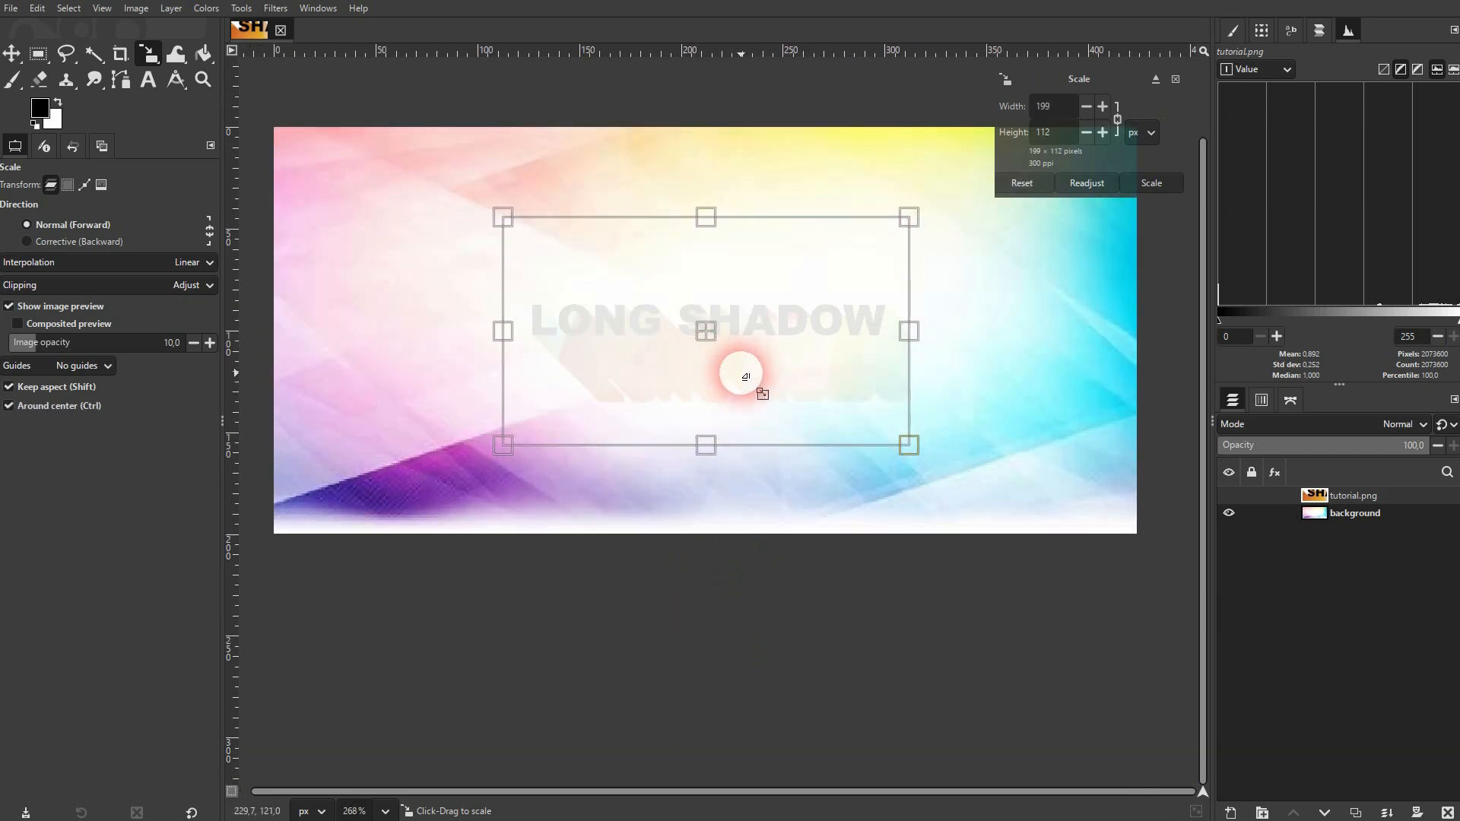
drag(704, 446, 731, 489)
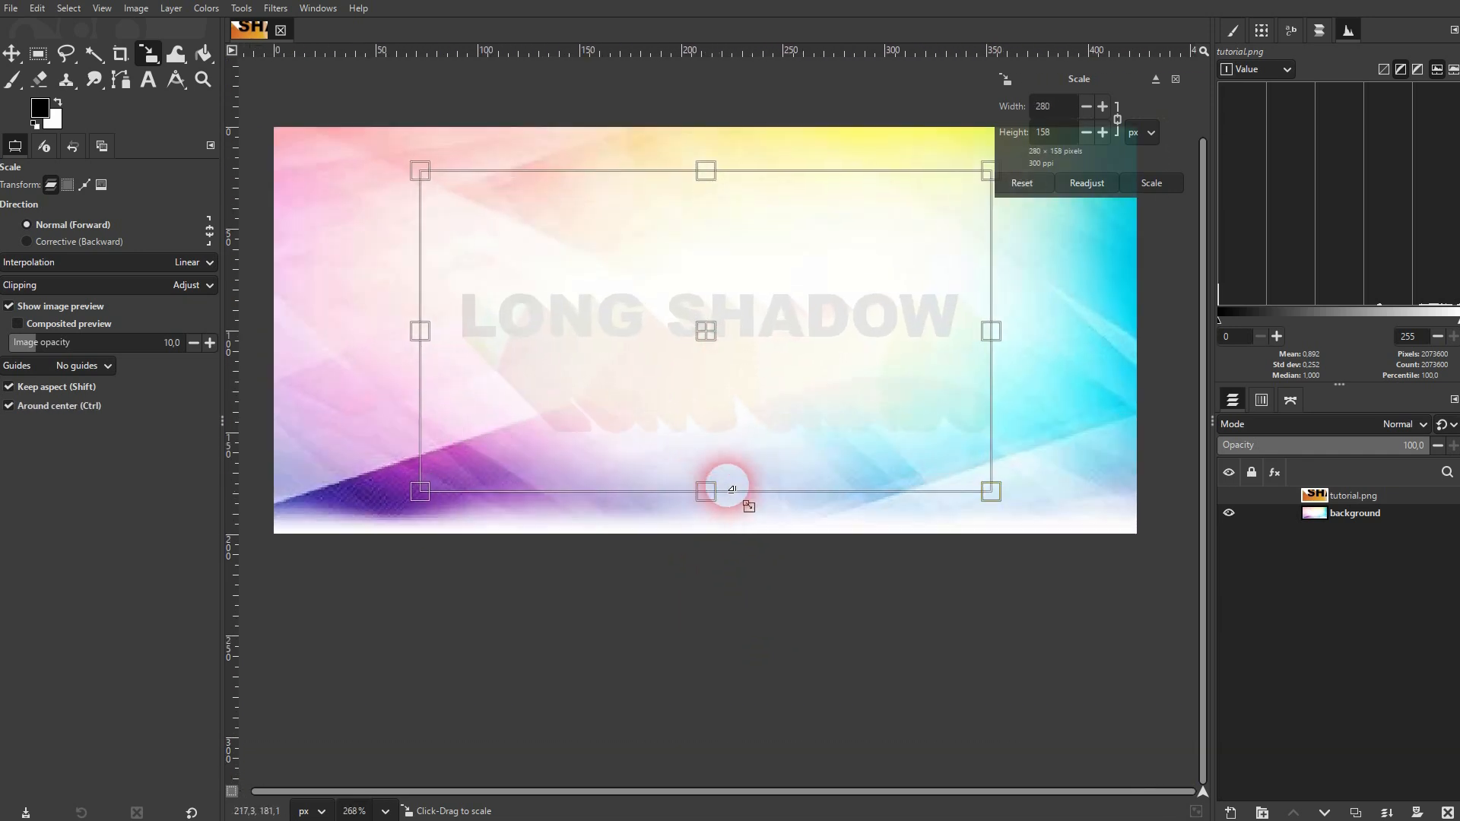
click(1157, 184)
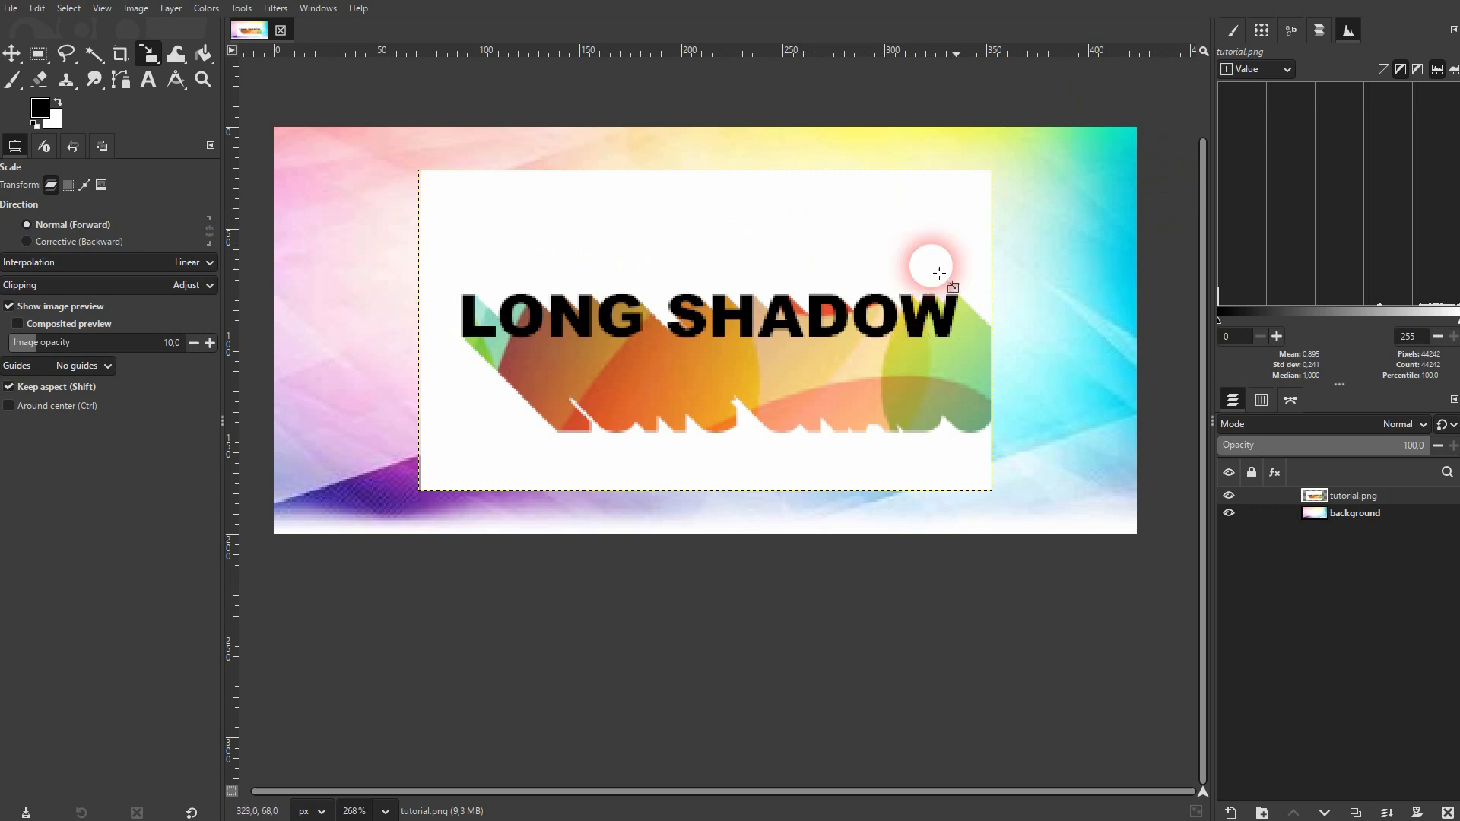
Try the Screen and Overlay blend modes on the tutorial.png layer.
click(1406, 426)
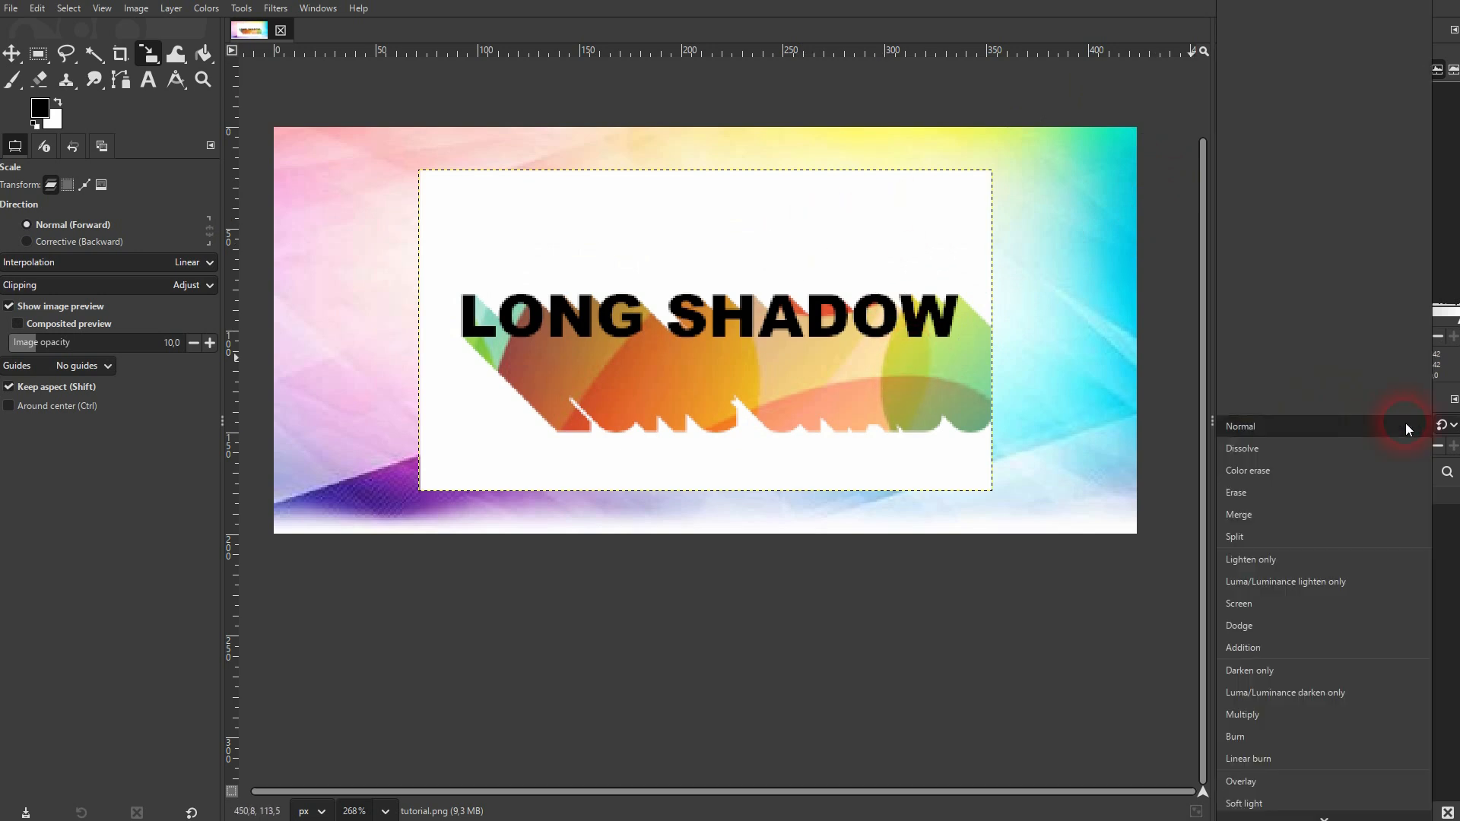
click(1316, 601)
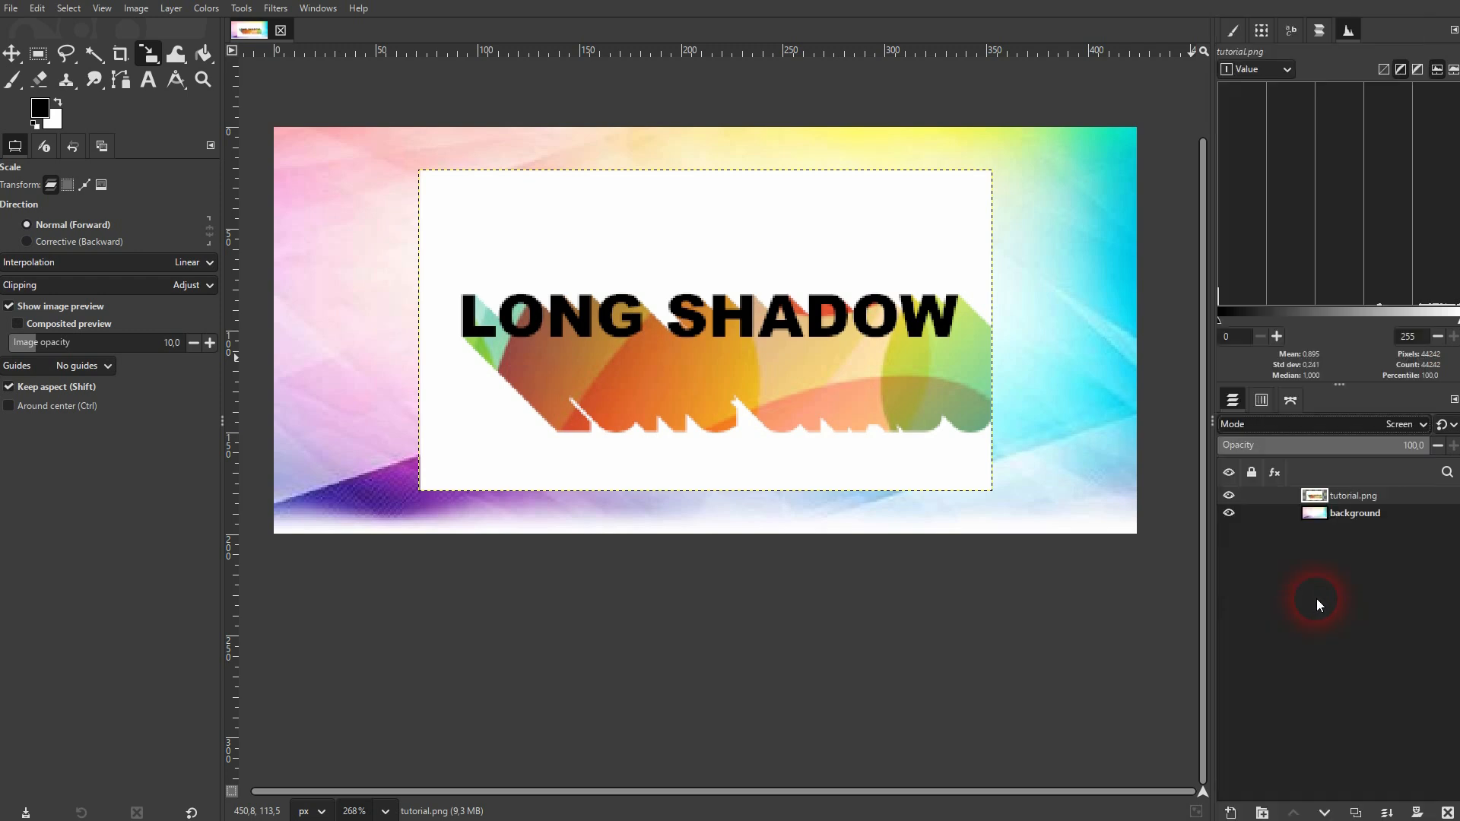
click(1405, 425)
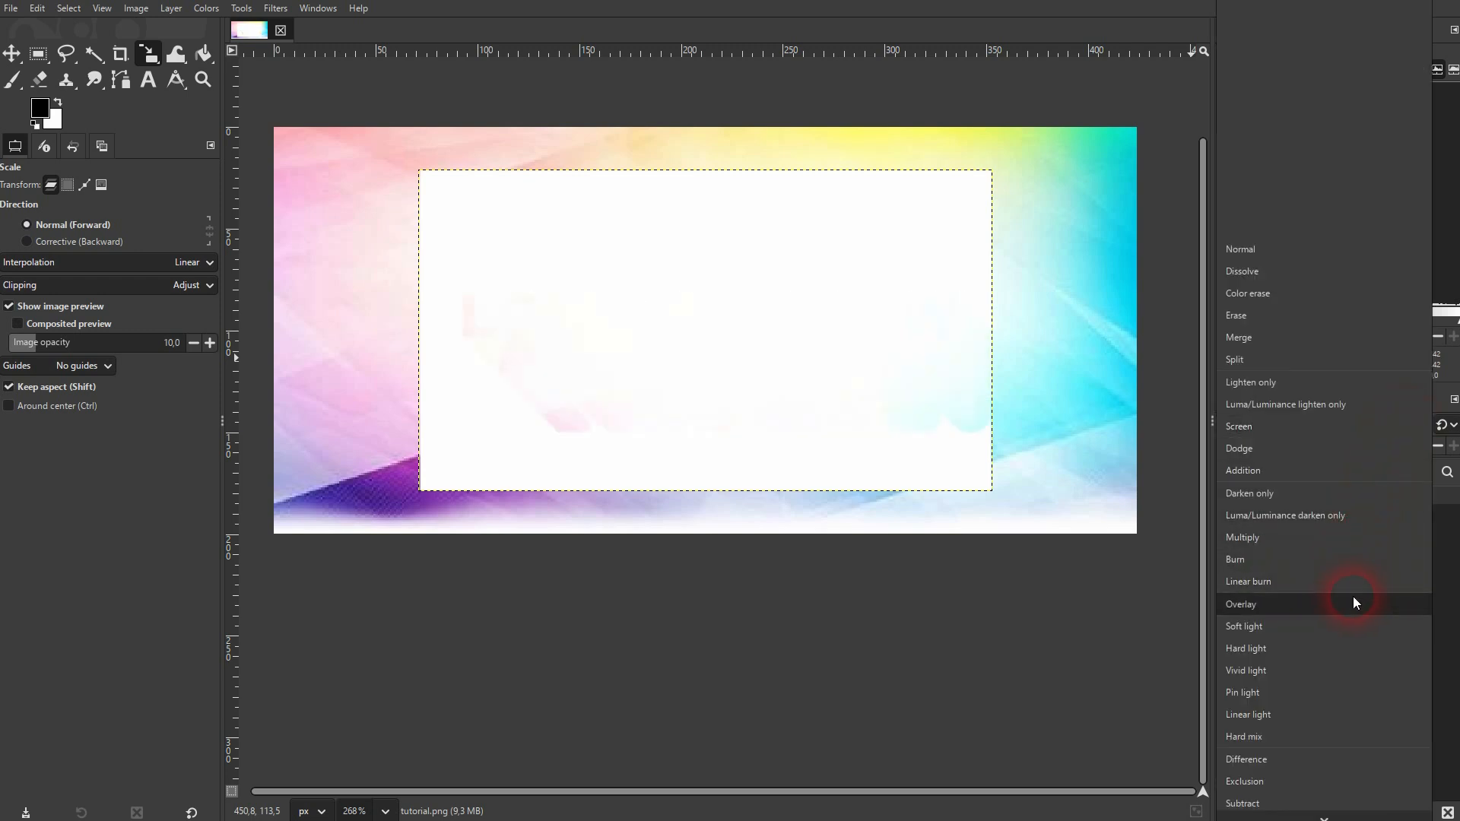
click(1353, 604)
Set the tutorial.png layer's blend mode to Multiply to blend out its white background.
click(1412, 423)
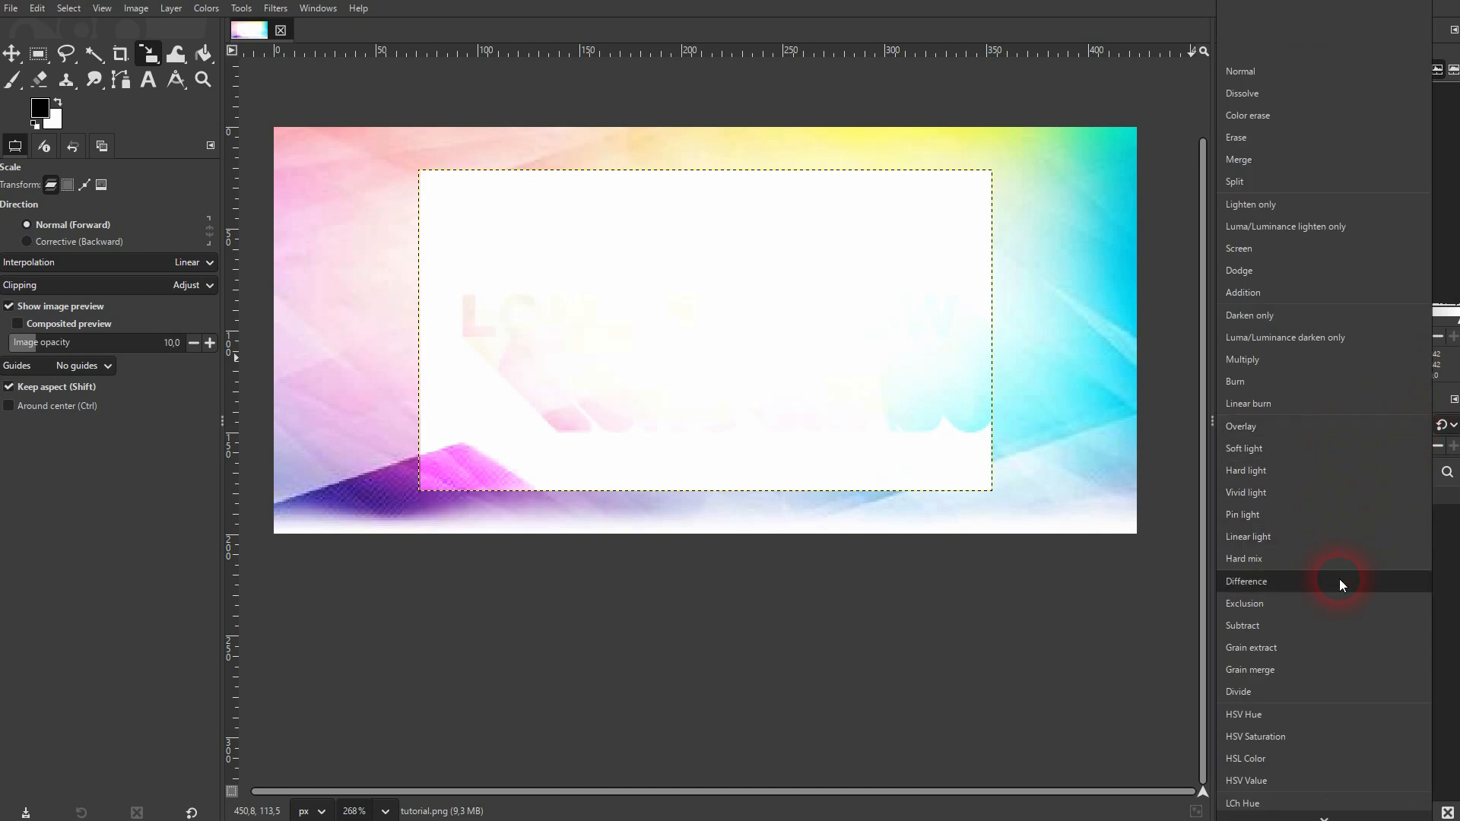
click(1307, 367)
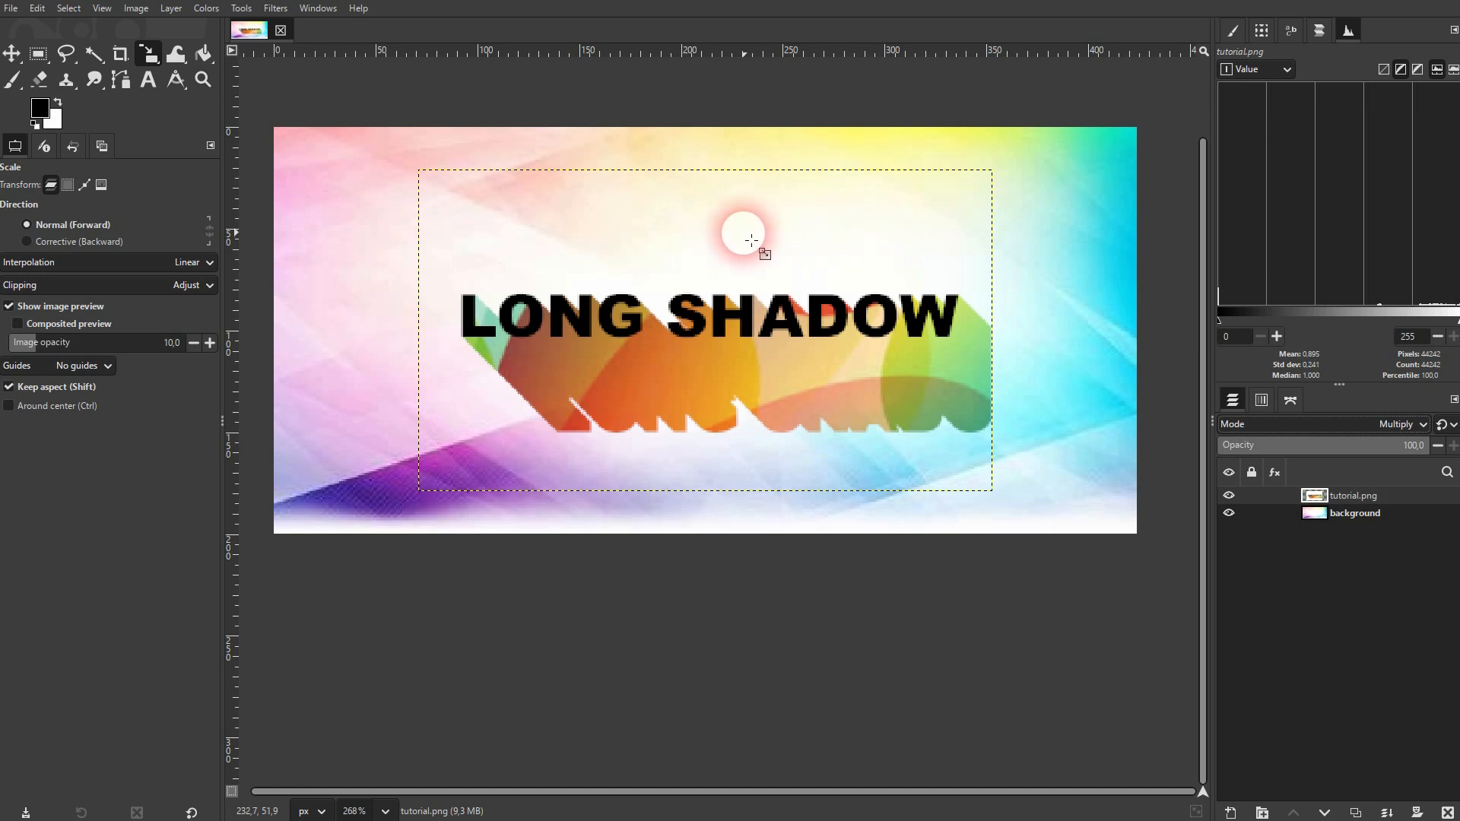
click(12, 54)
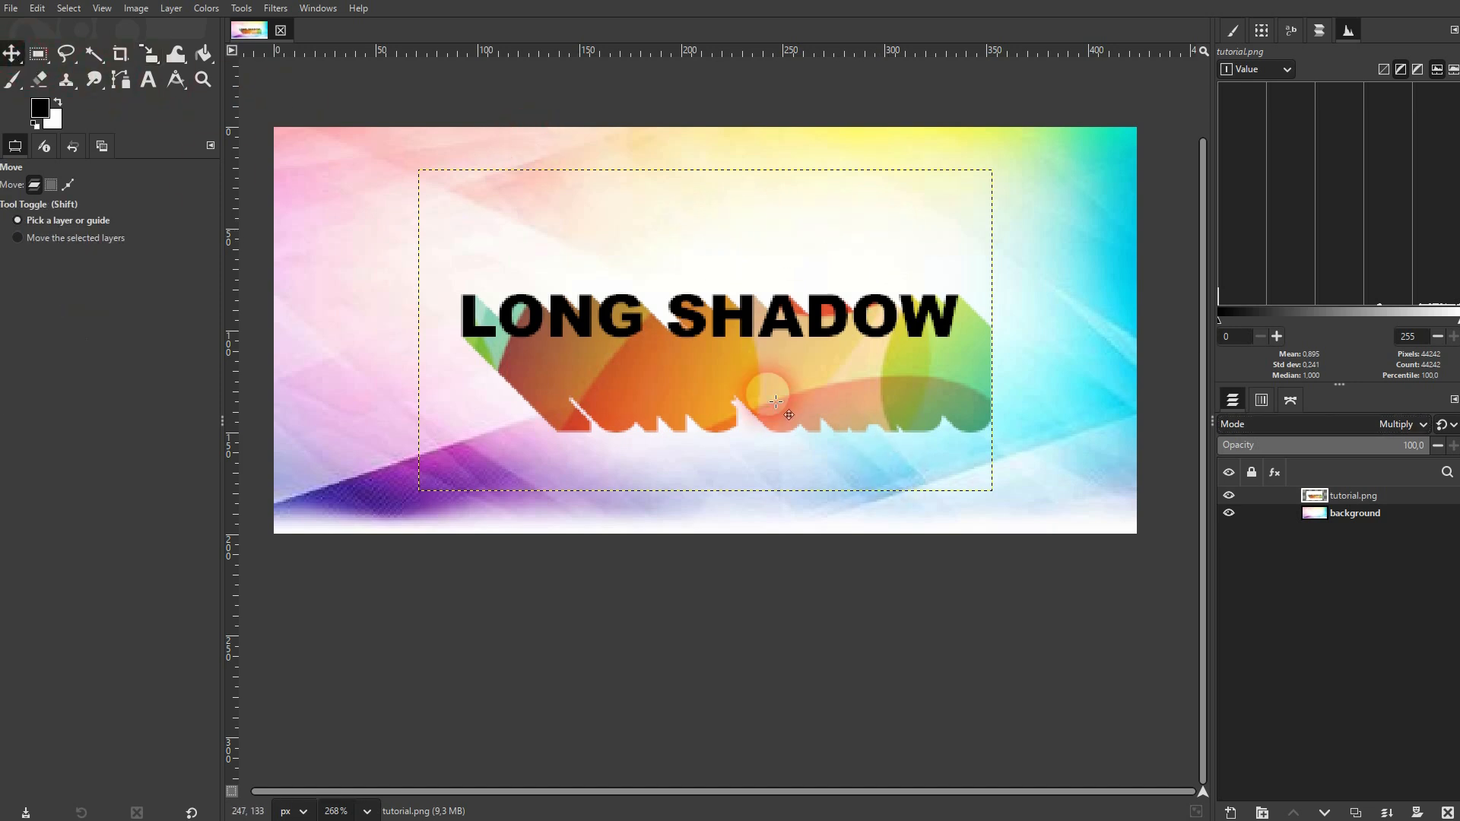
scroll(749, 380, down, 2)
scroll(757, 349, up, 3)
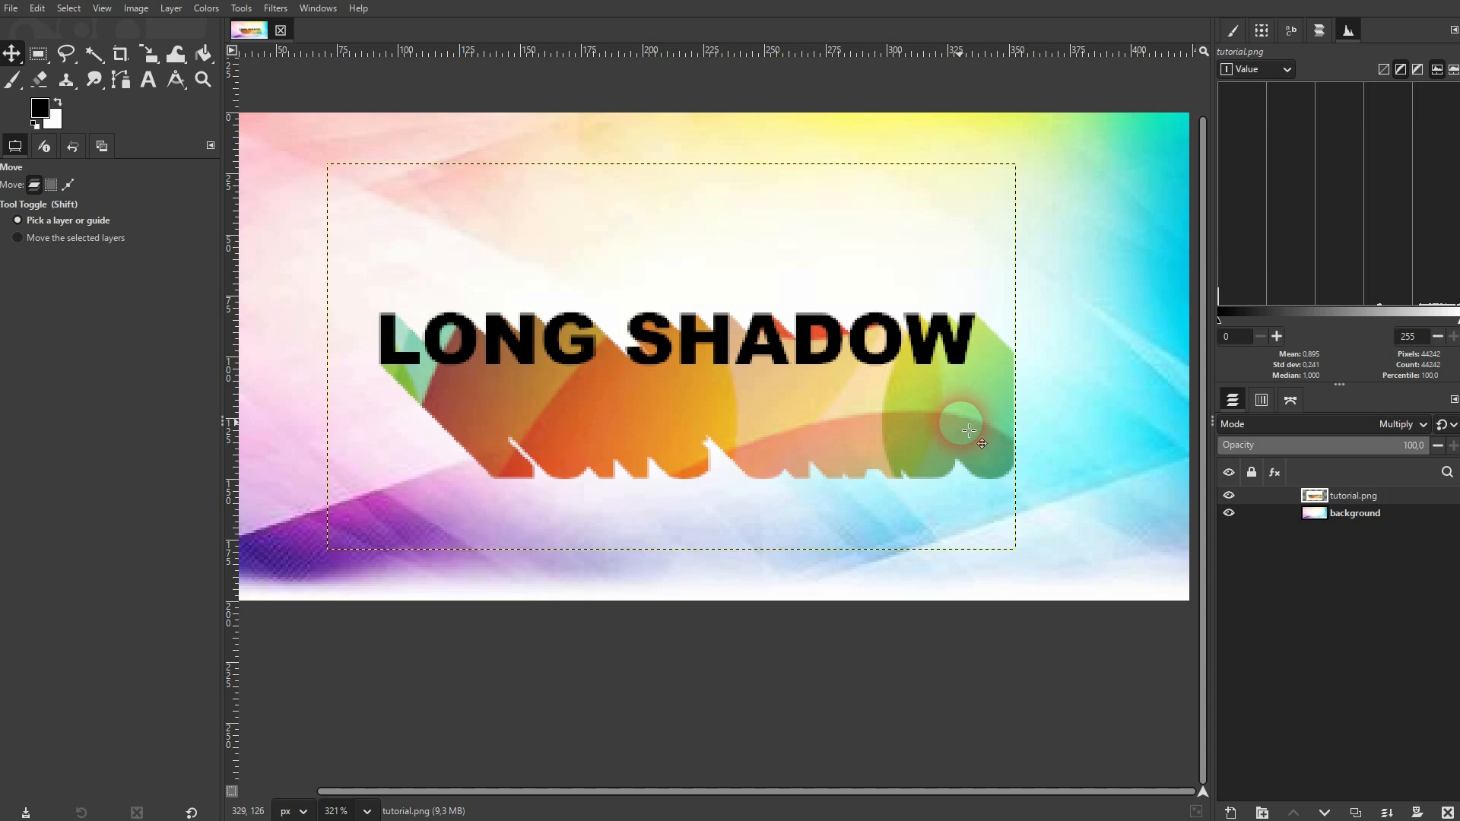
scroll(934, 308, down, 1)
scroll(935, 307, down, 2)
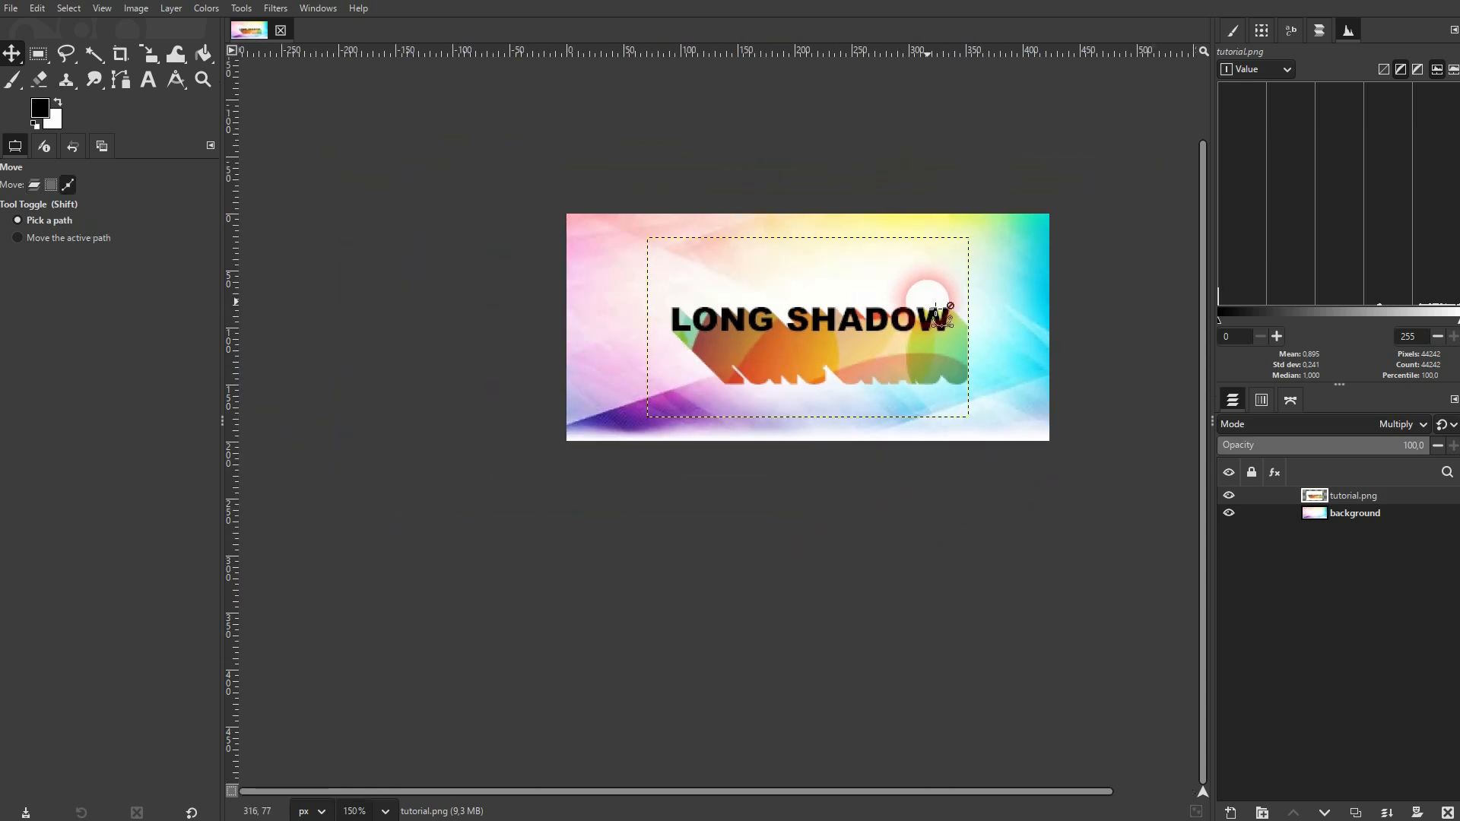
scroll(935, 308, up, 1)
click(1402, 426)
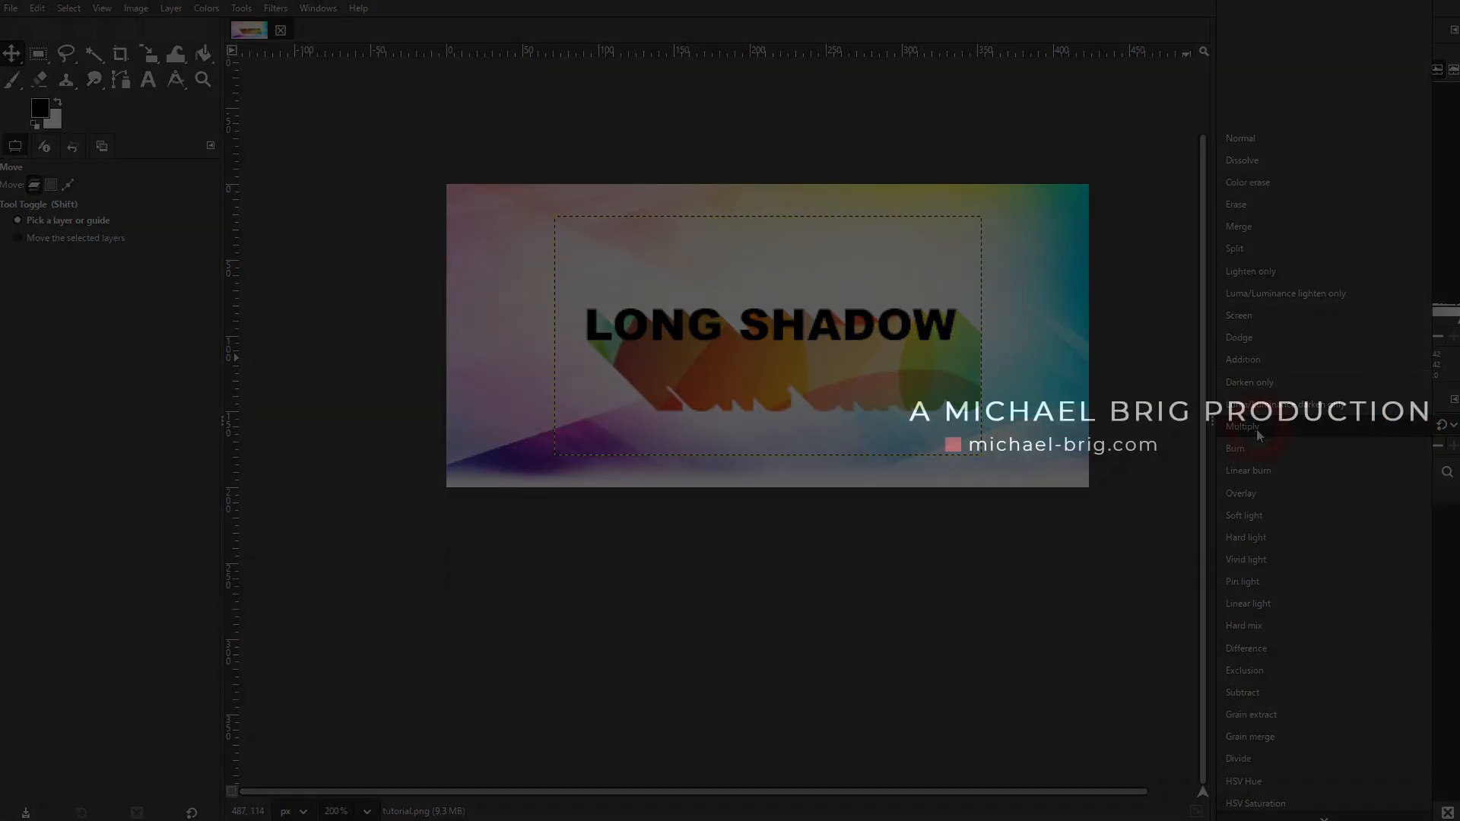